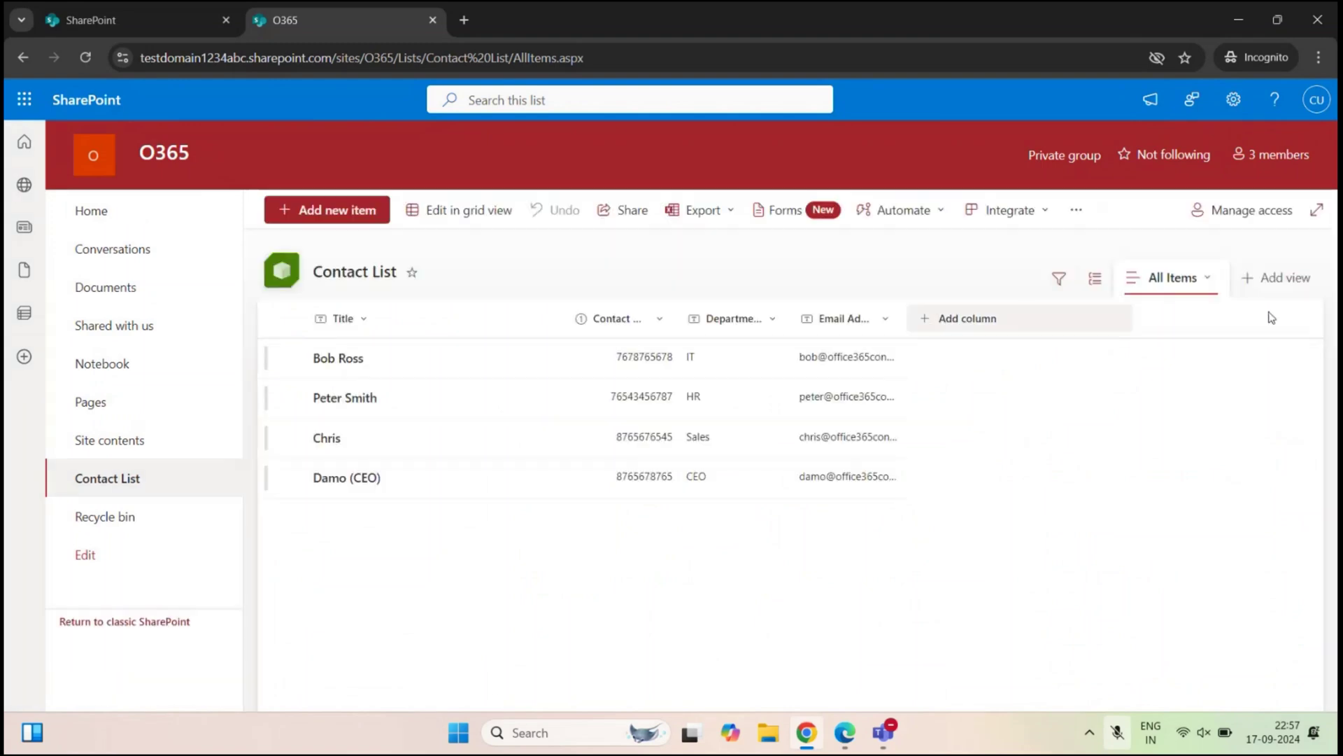
# Review the site group's members, then verify Team1 has only Read access under Site visitors
pyautogui.click(1270, 154)
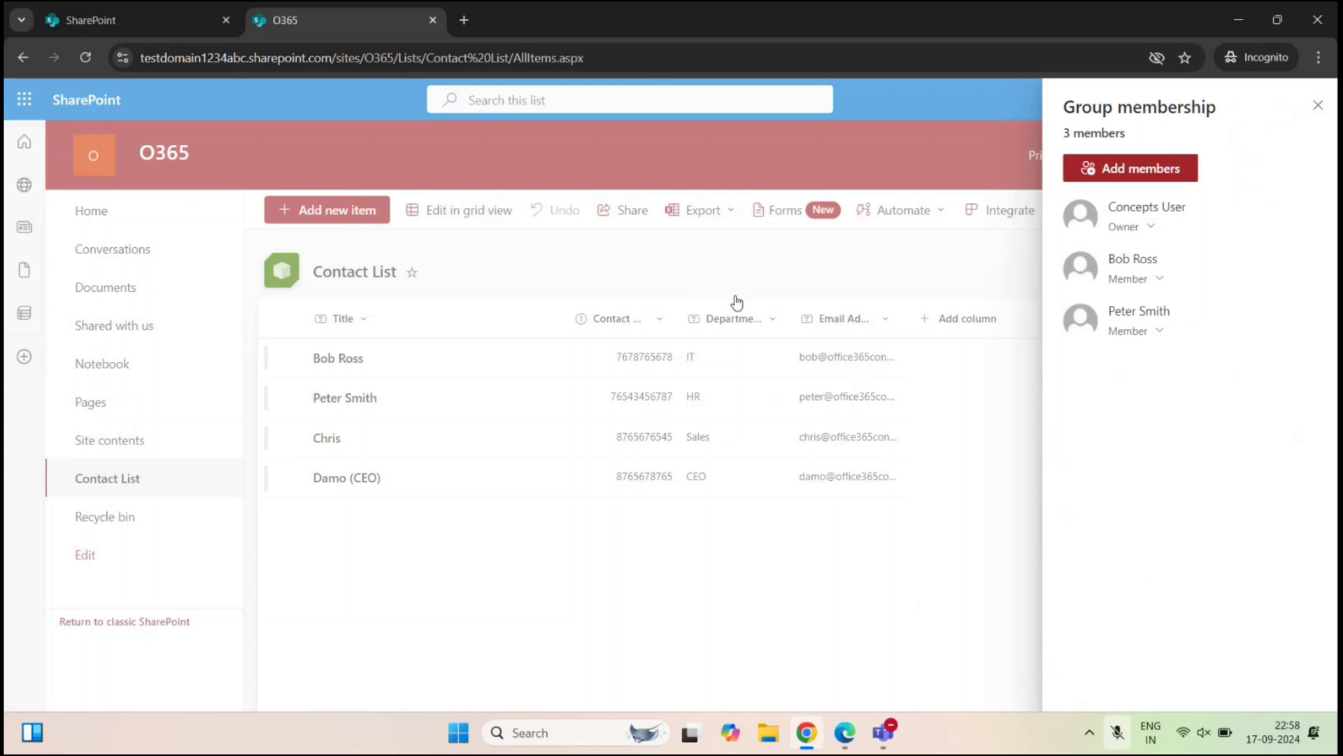
pyautogui.click(1317, 106)
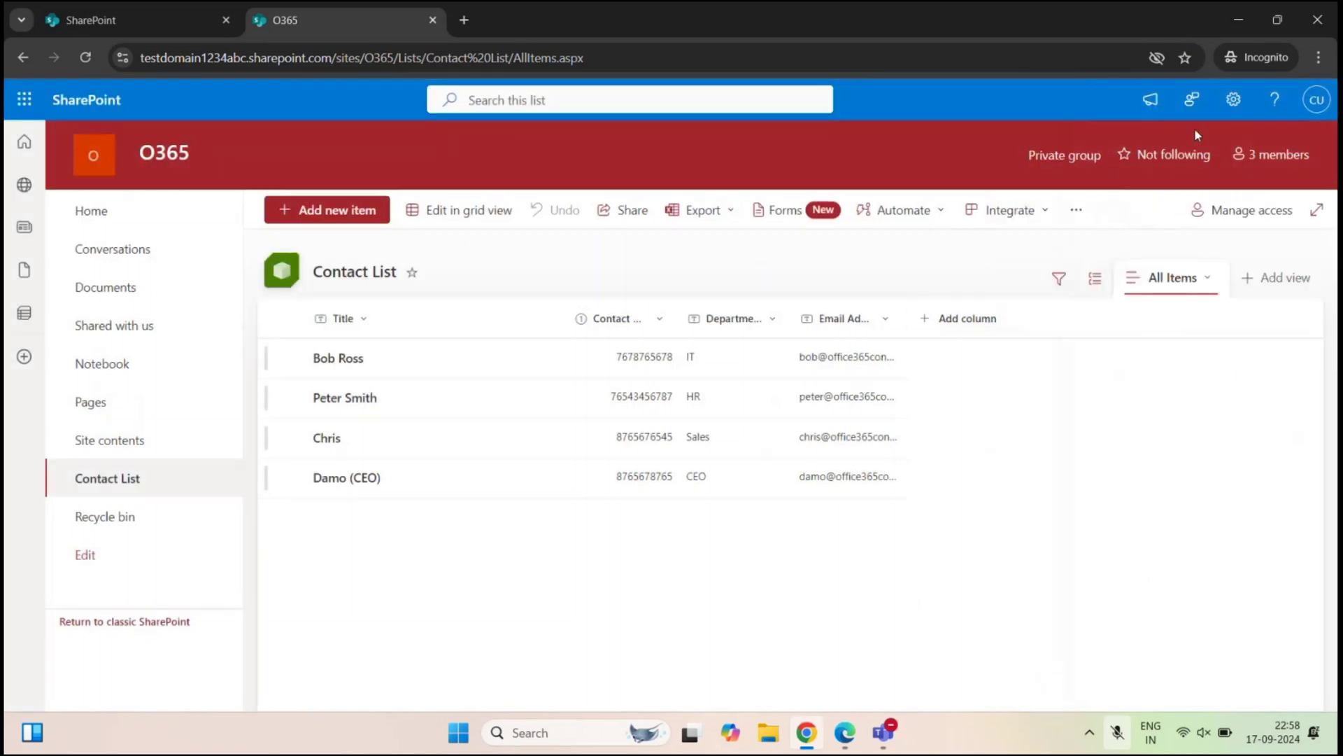
pyautogui.click(1233, 99)
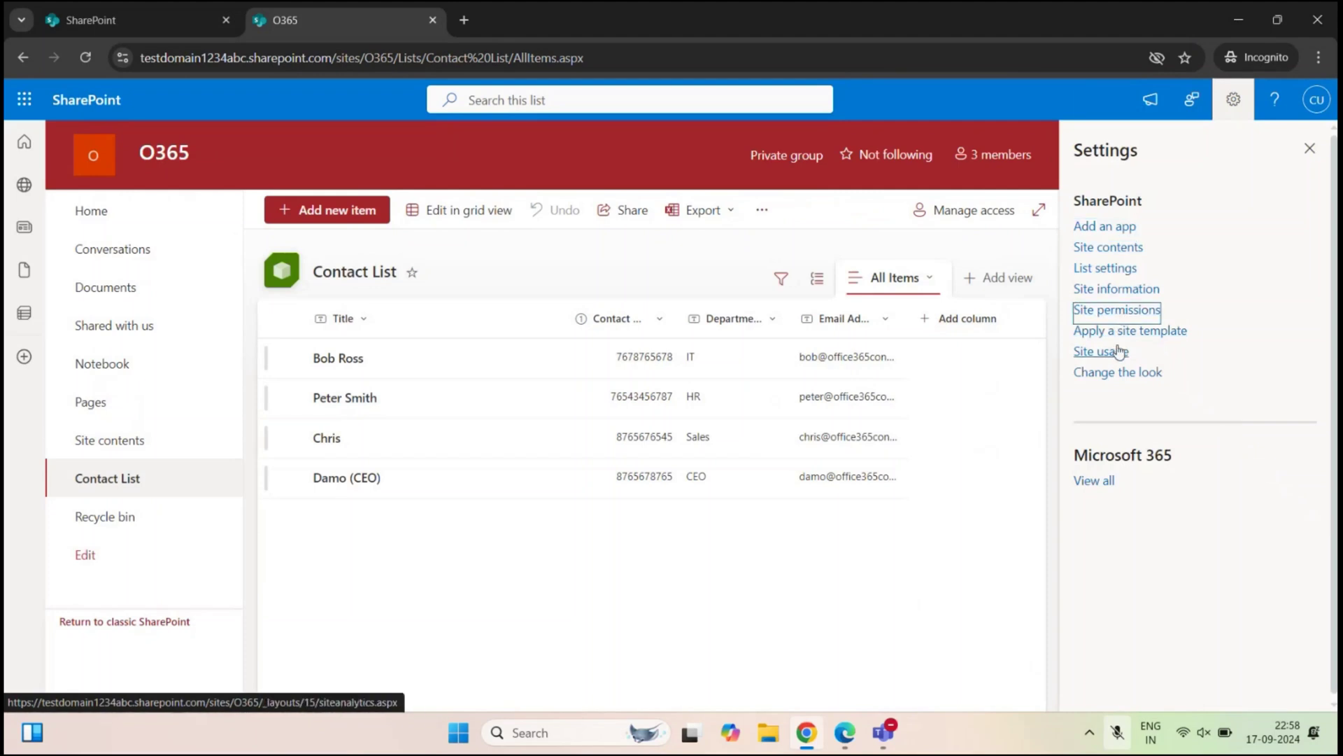
pyautogui.press('Return')
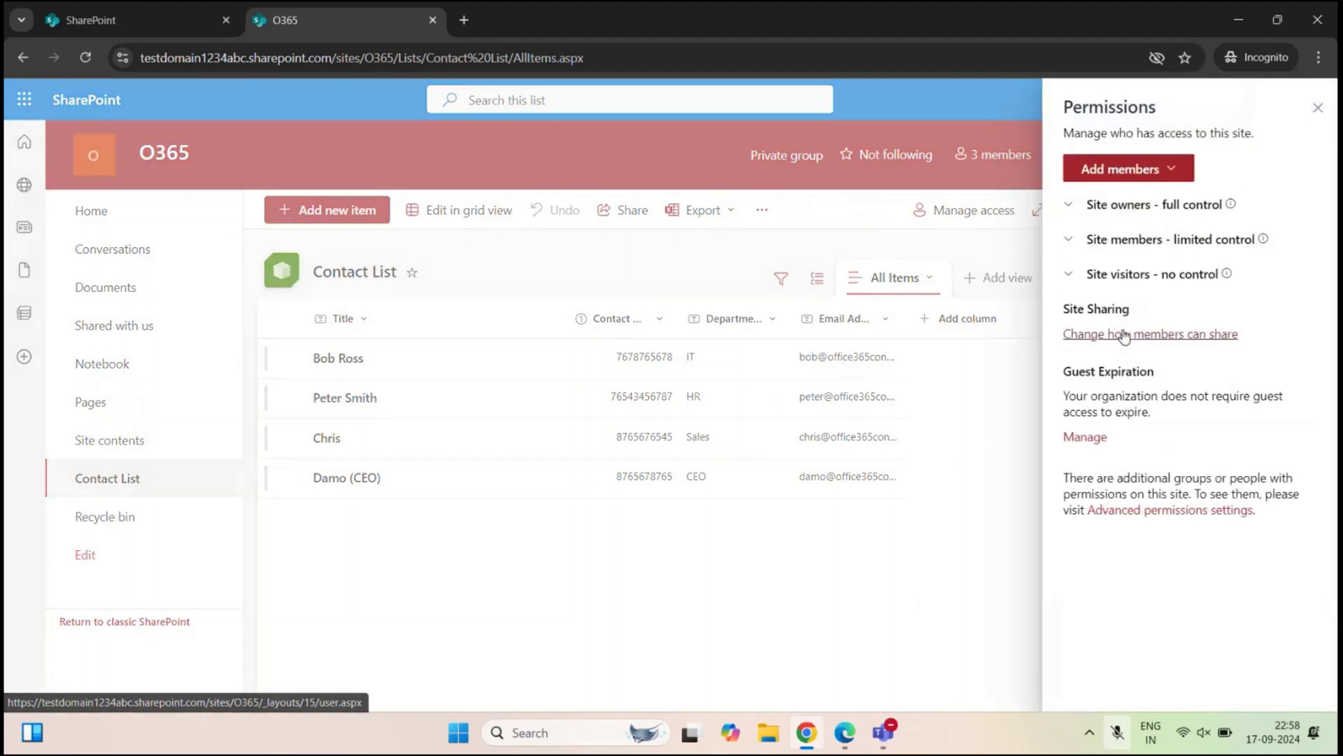
pyautogui.click(1068, 276)
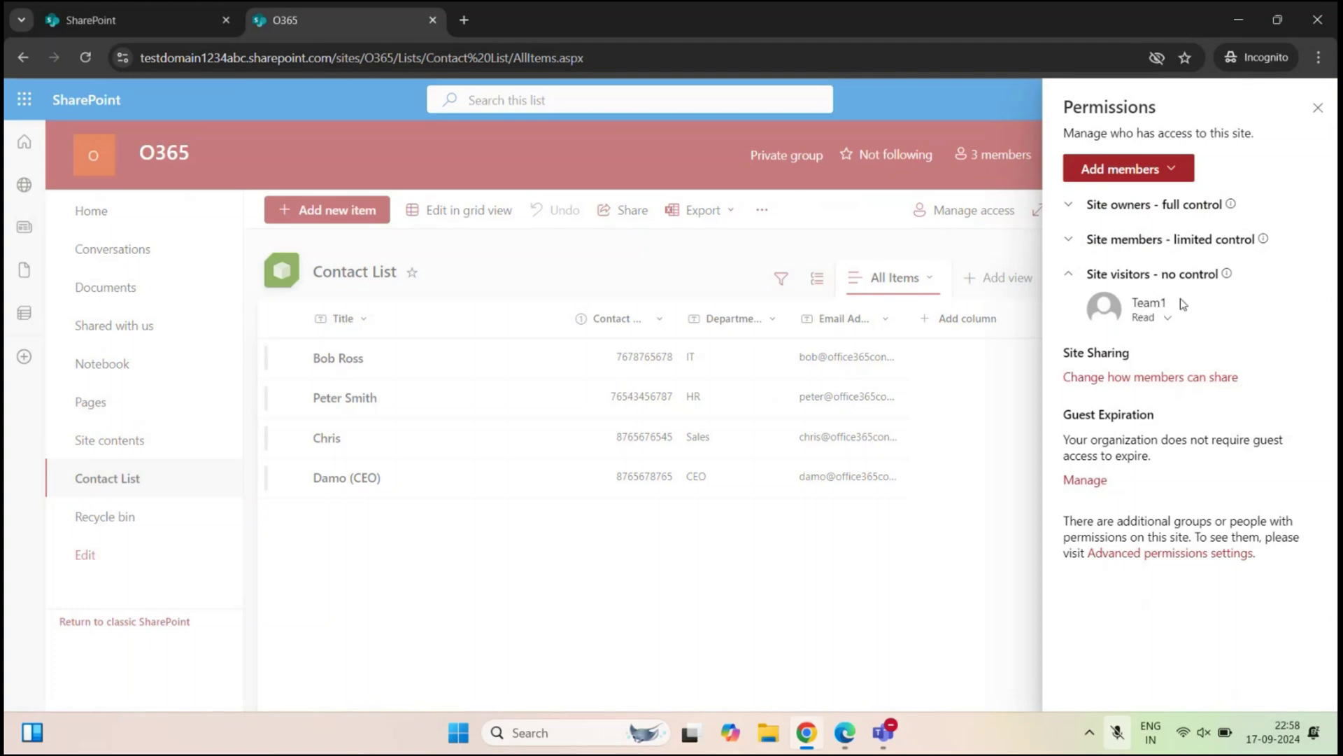
pyautogui.click(1168, 321)
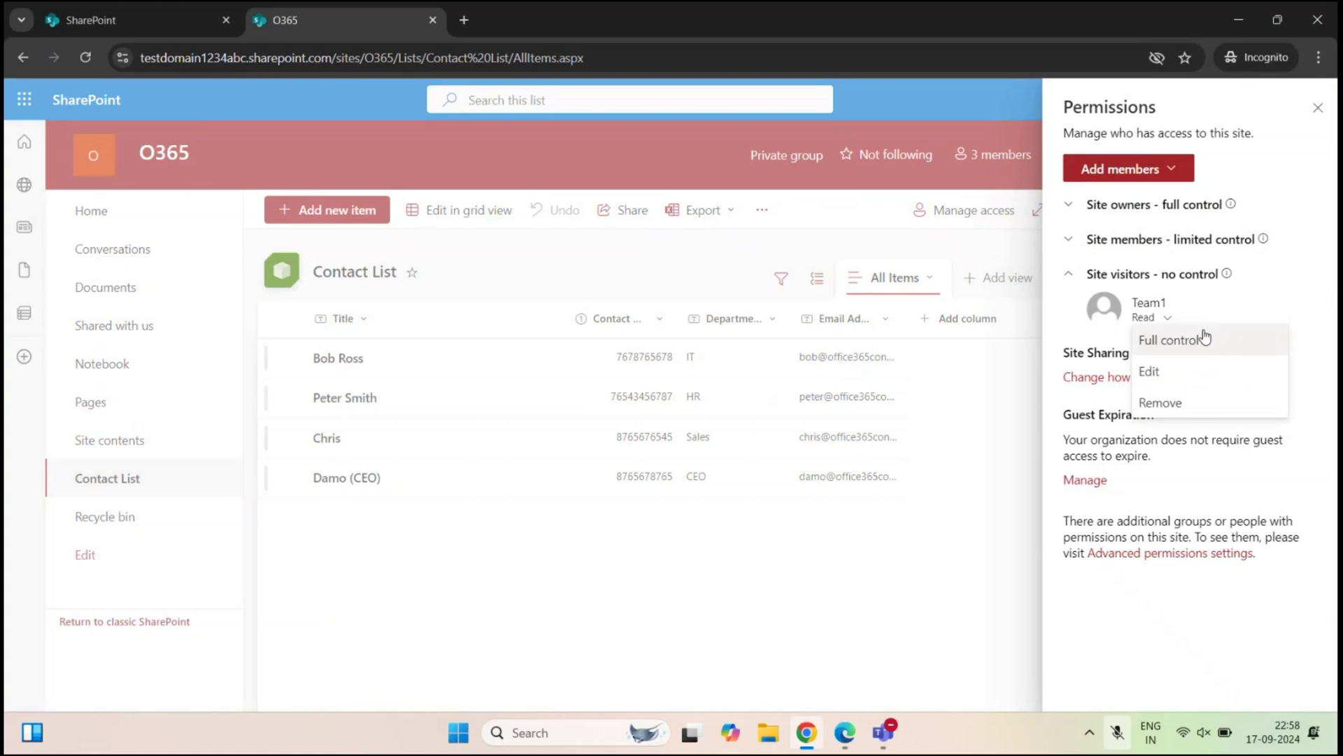
pyautogui.click(1317, 108)
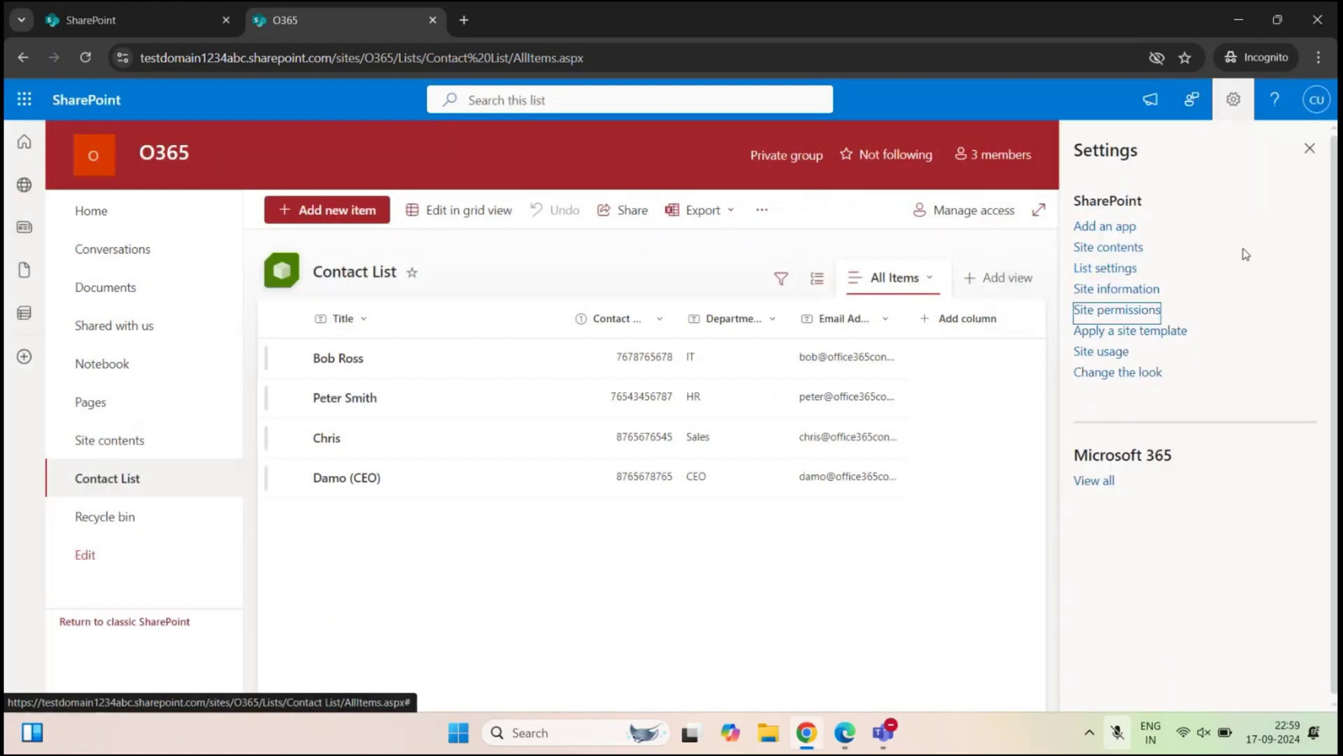
# Open the Contact List's permissions, review its inherited O365 groups, and open site home in a background tab
pyautogui.click(1114, 273)
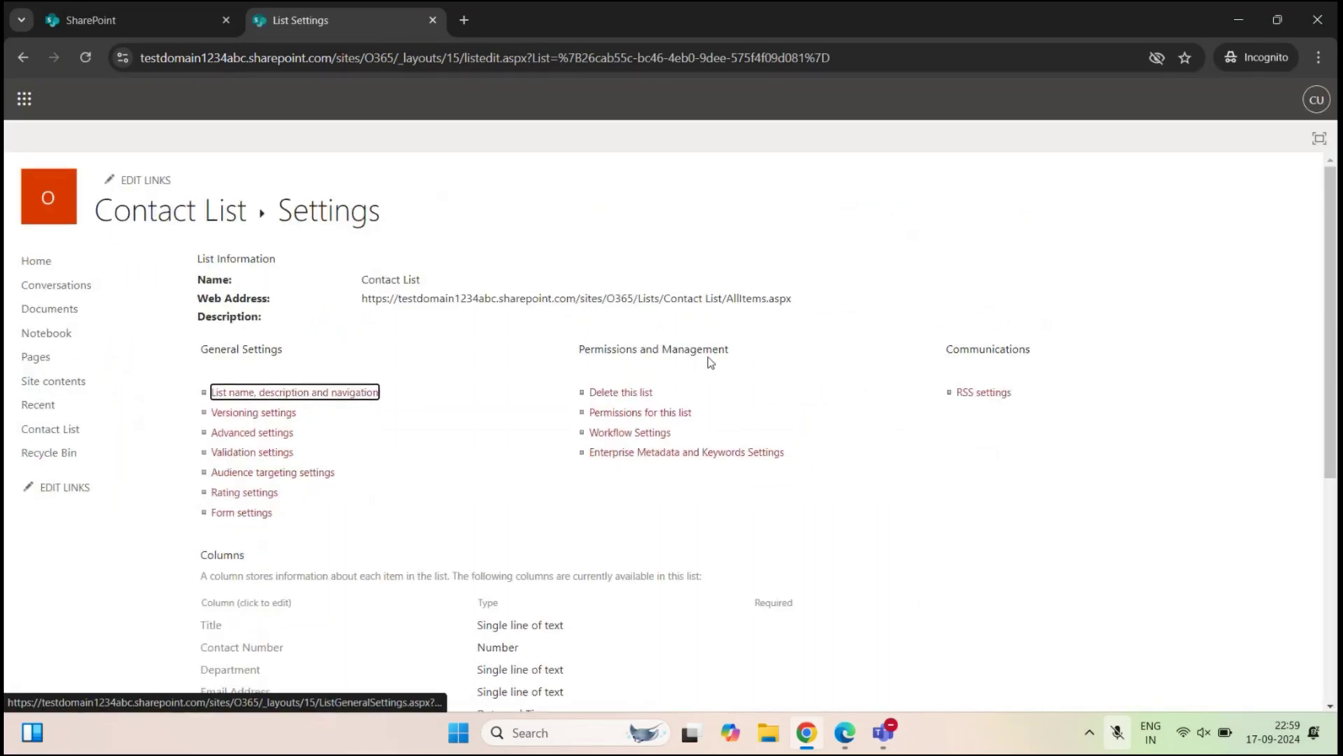
pyautogui.click(661, 418)
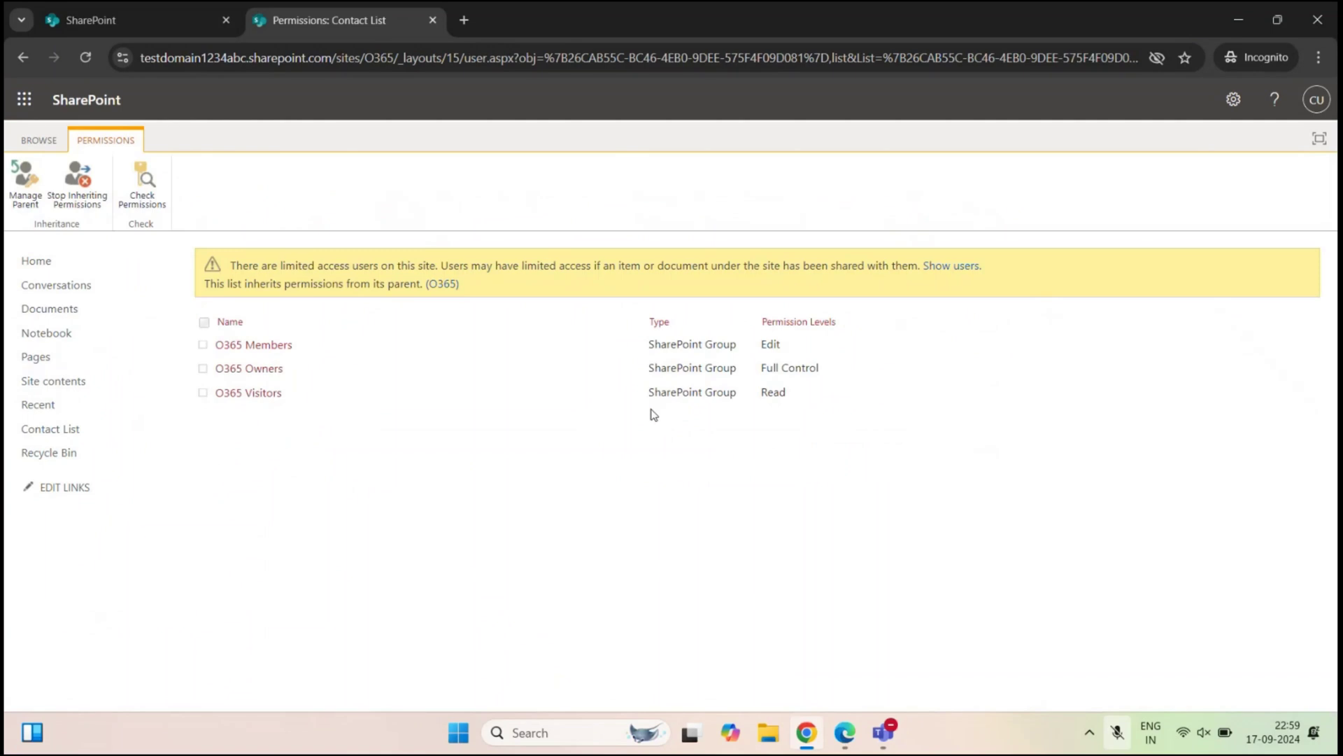
pyautogui.moveTo(200, 289); pyautogui.dragTo(427, 287)
pyautogui.click(564, 286)
pyautogui.moveTo(328, 420); pyautogui.dragTo(205, 333)
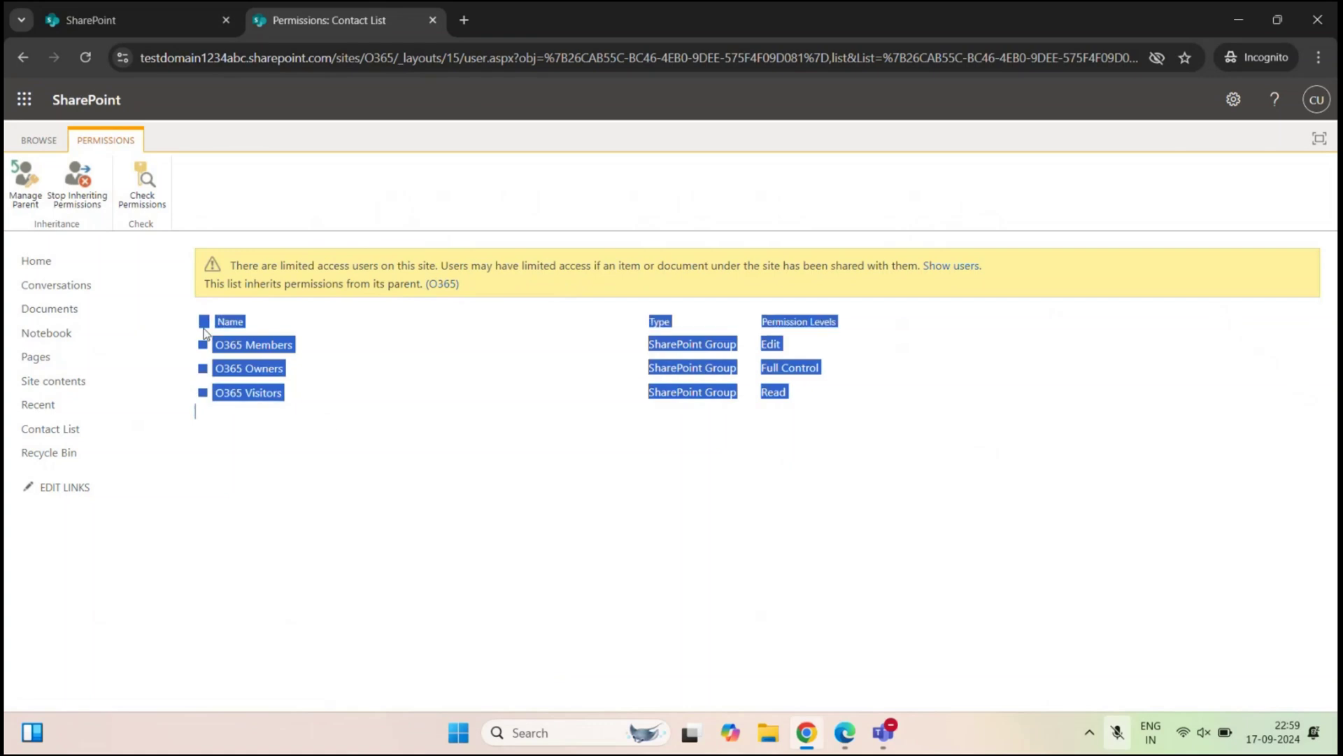
pyautogui.click(464, 379)
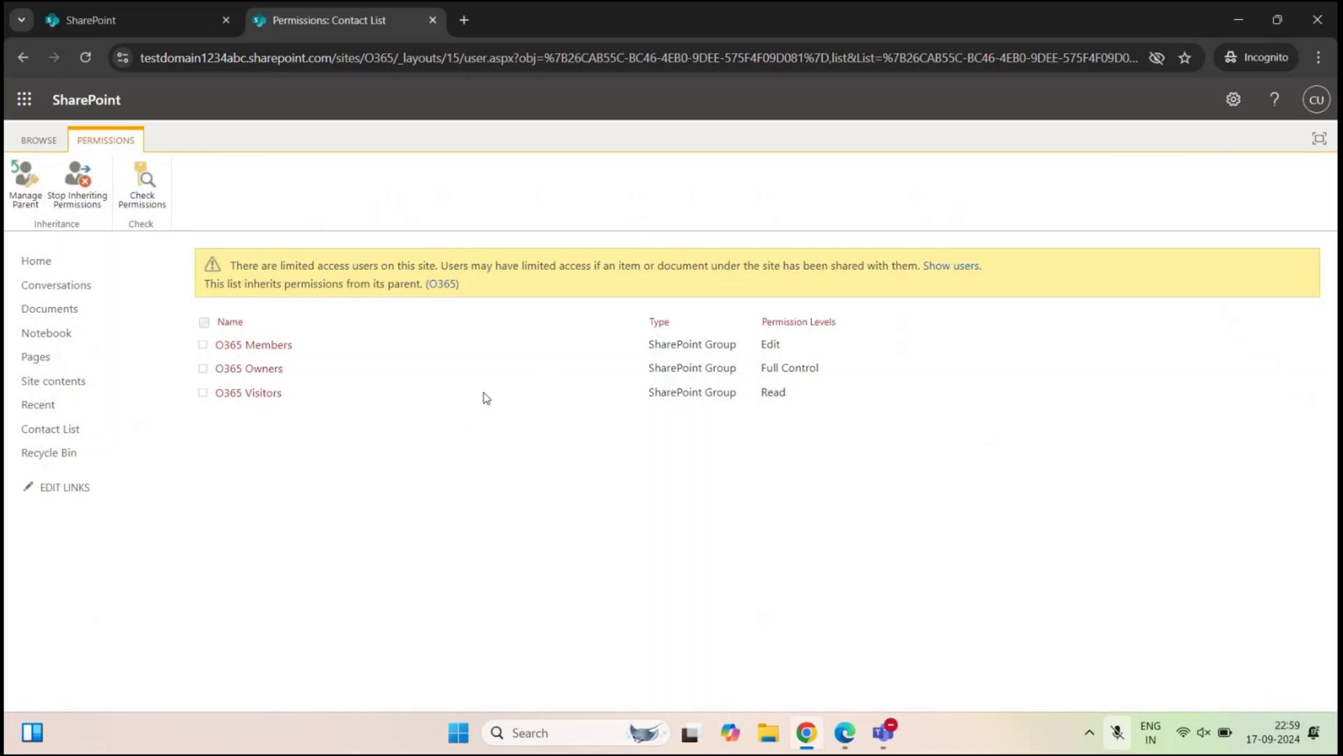
pyautogui.middleClick(49, 262)
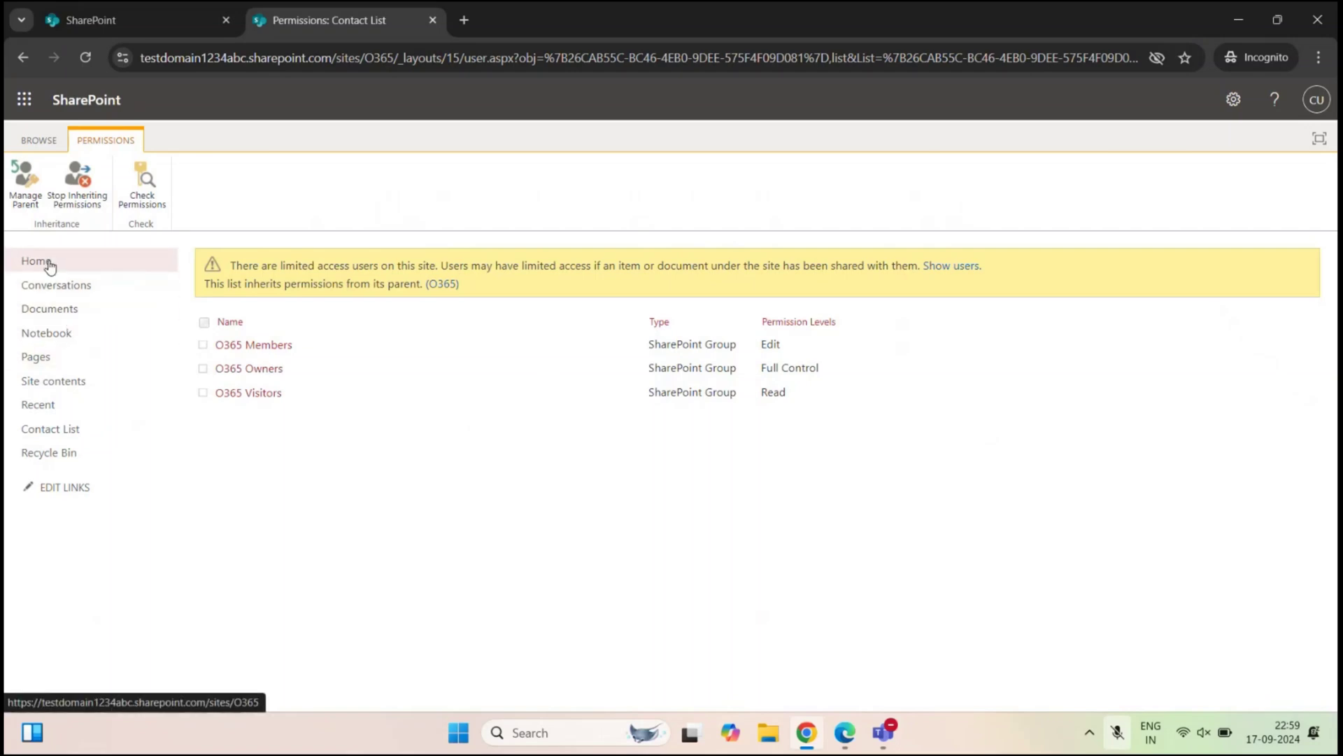
# Open the site permissions pane from the site home page tab
pyautogui.click(498, 22)
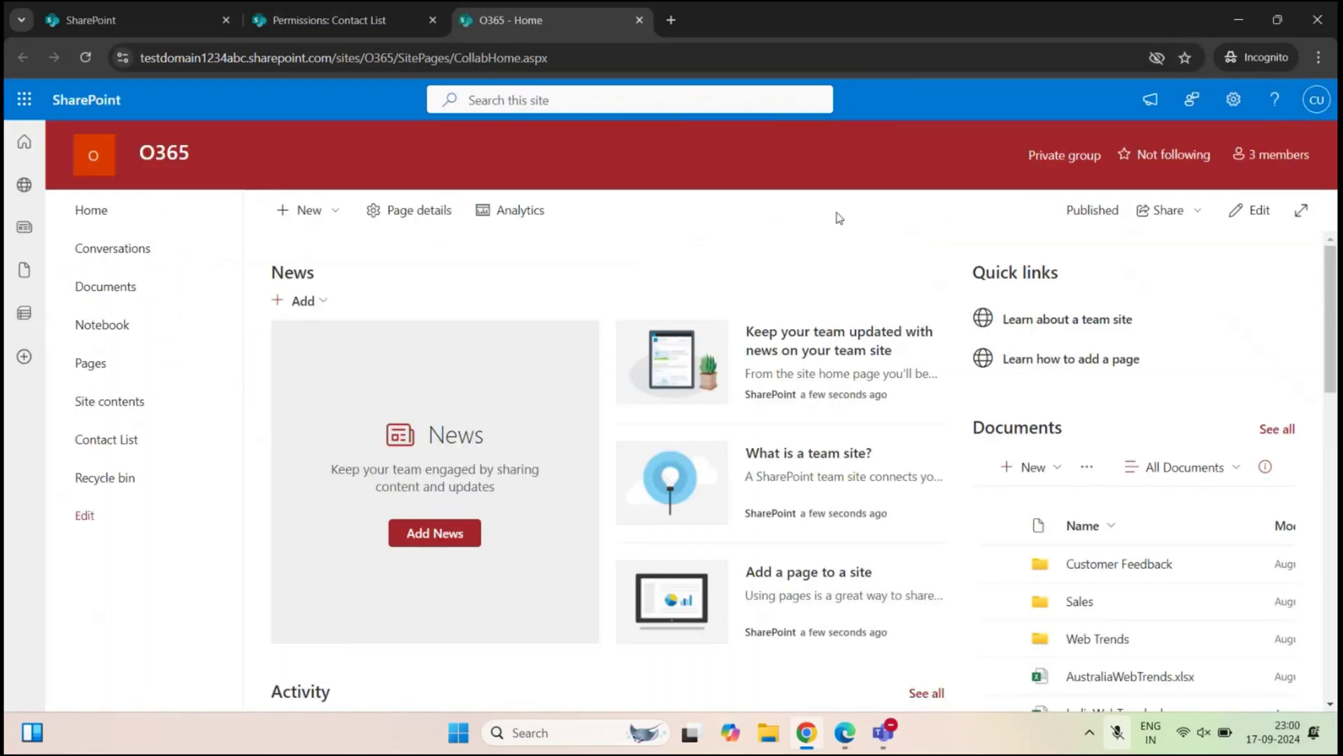
pyautogui.click(1232, 100)
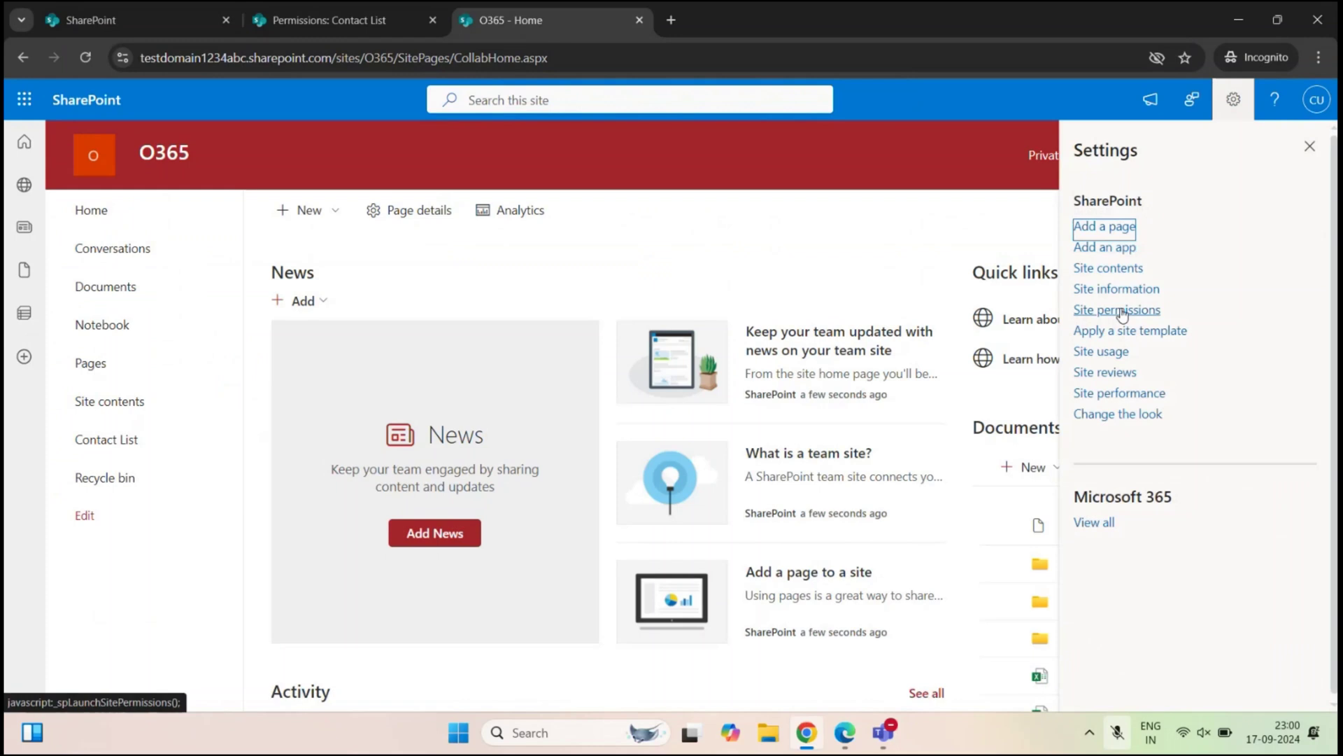
pyautogui.click(1105, 316)
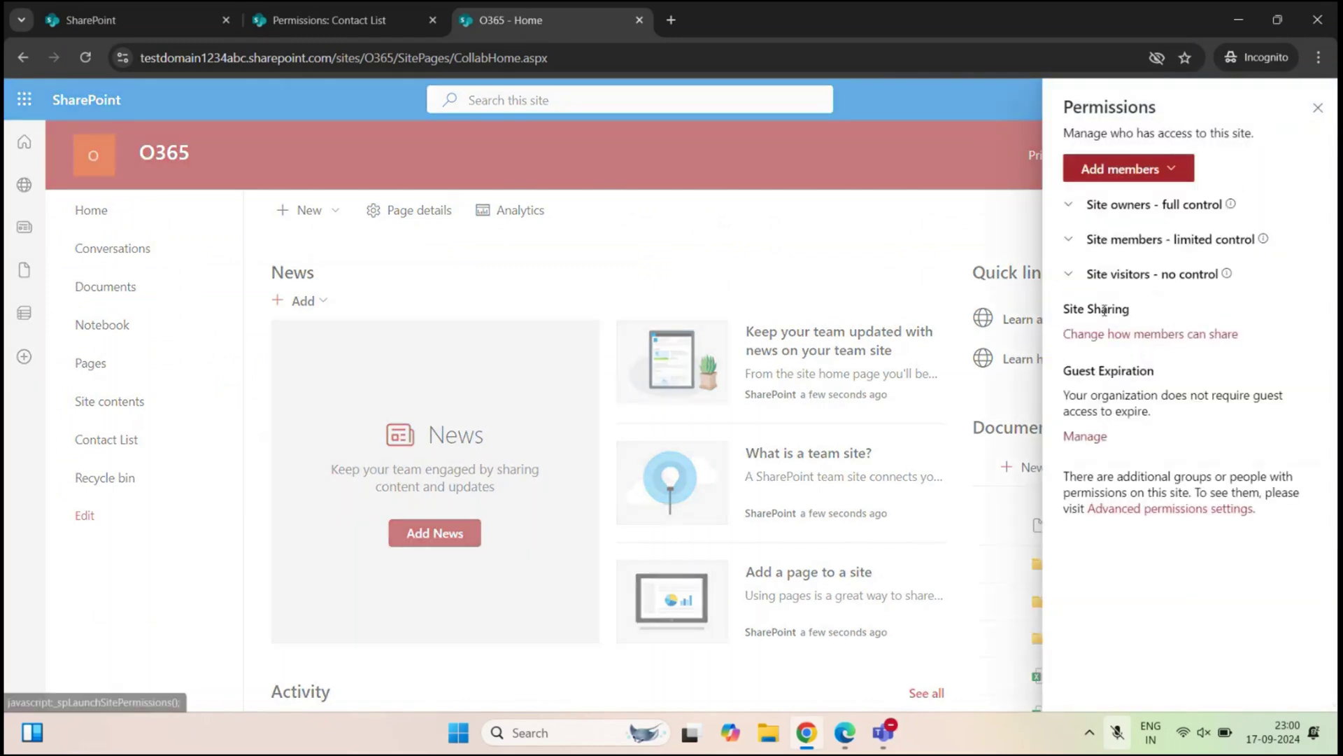
# Share only the site with Team2 at Read access and confirm it appears under Site visitors
pyautogui.click(1131, 171)
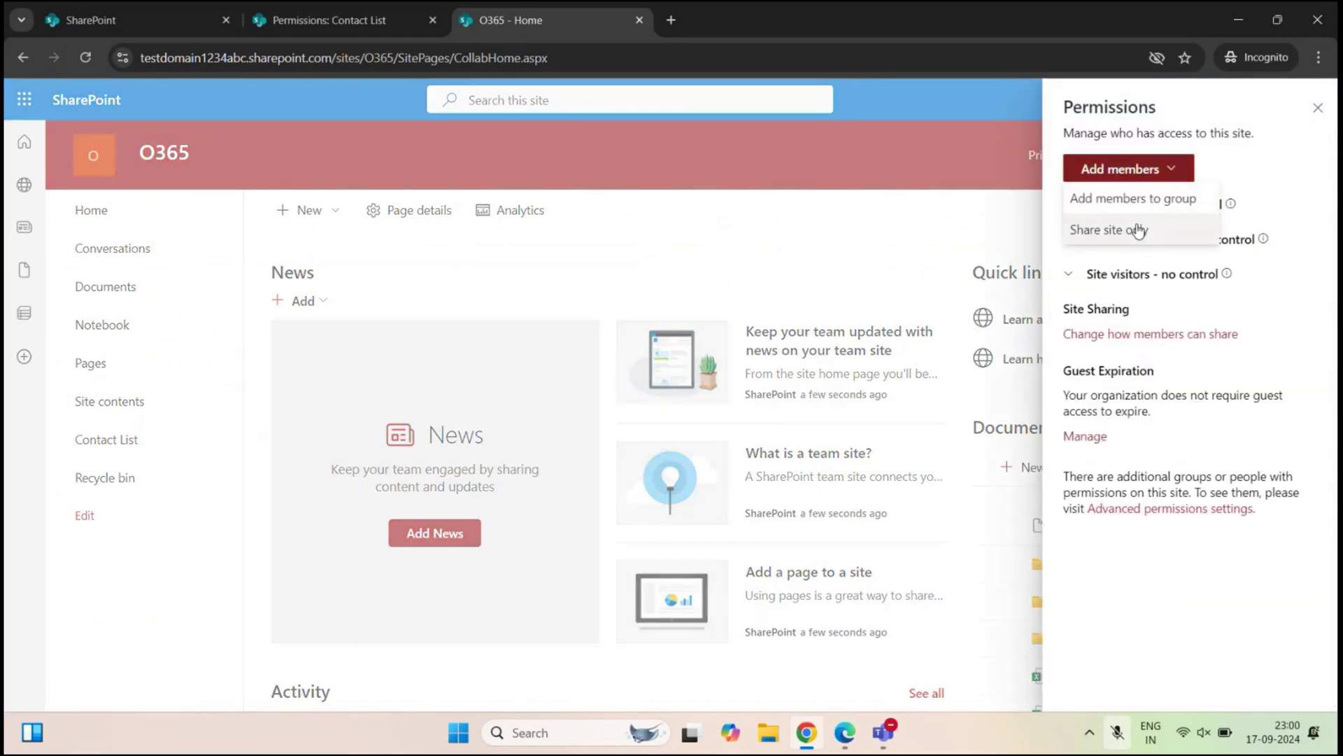
pyautogui.click(1139, 229)
pyautogui.write('team2')
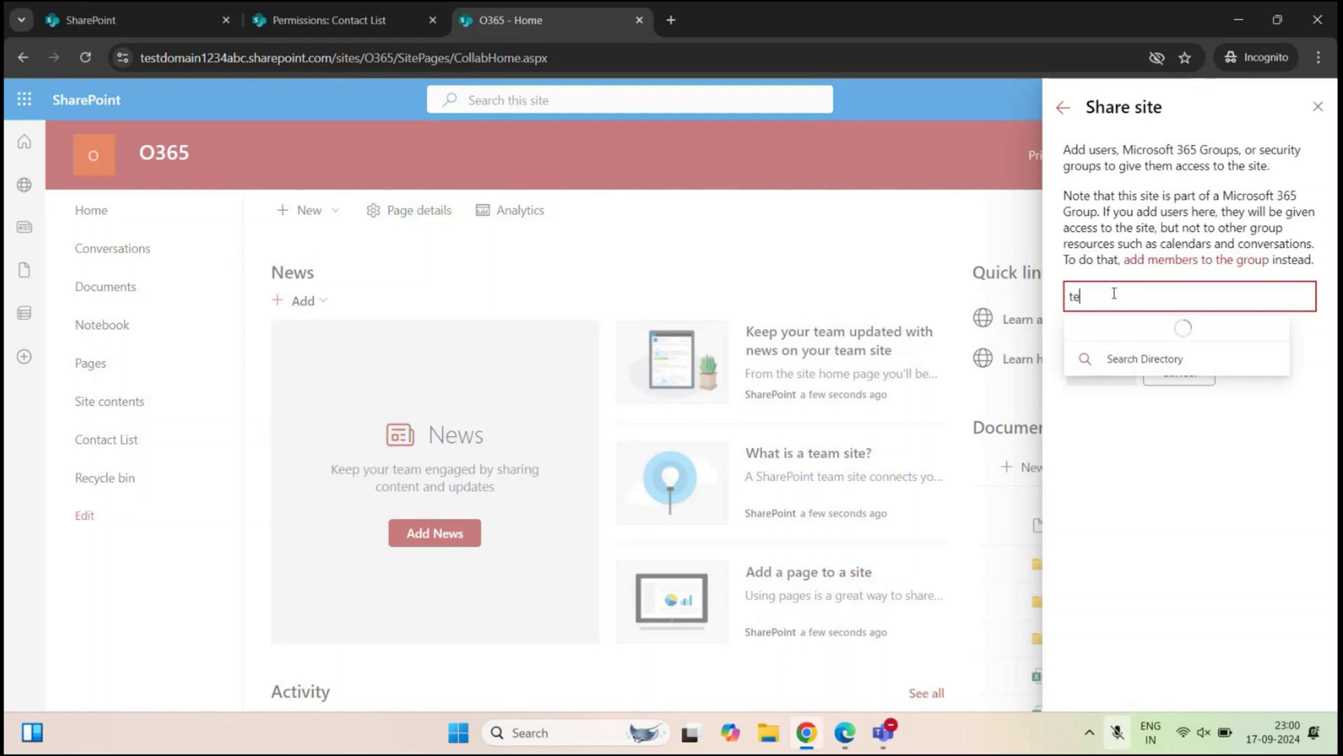
pyautogui.click(1186, 338)
pyautogui.click(1138, 344)
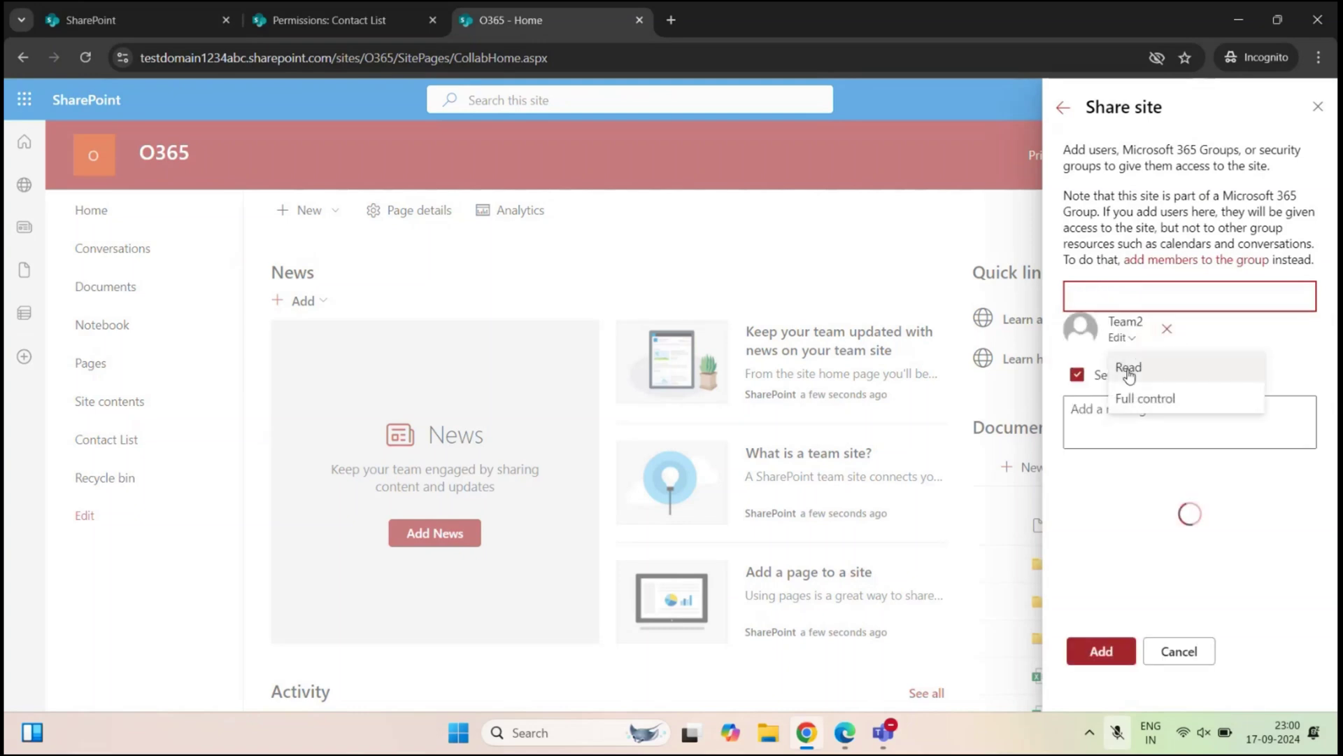
pyautogui.click(1128, 369)
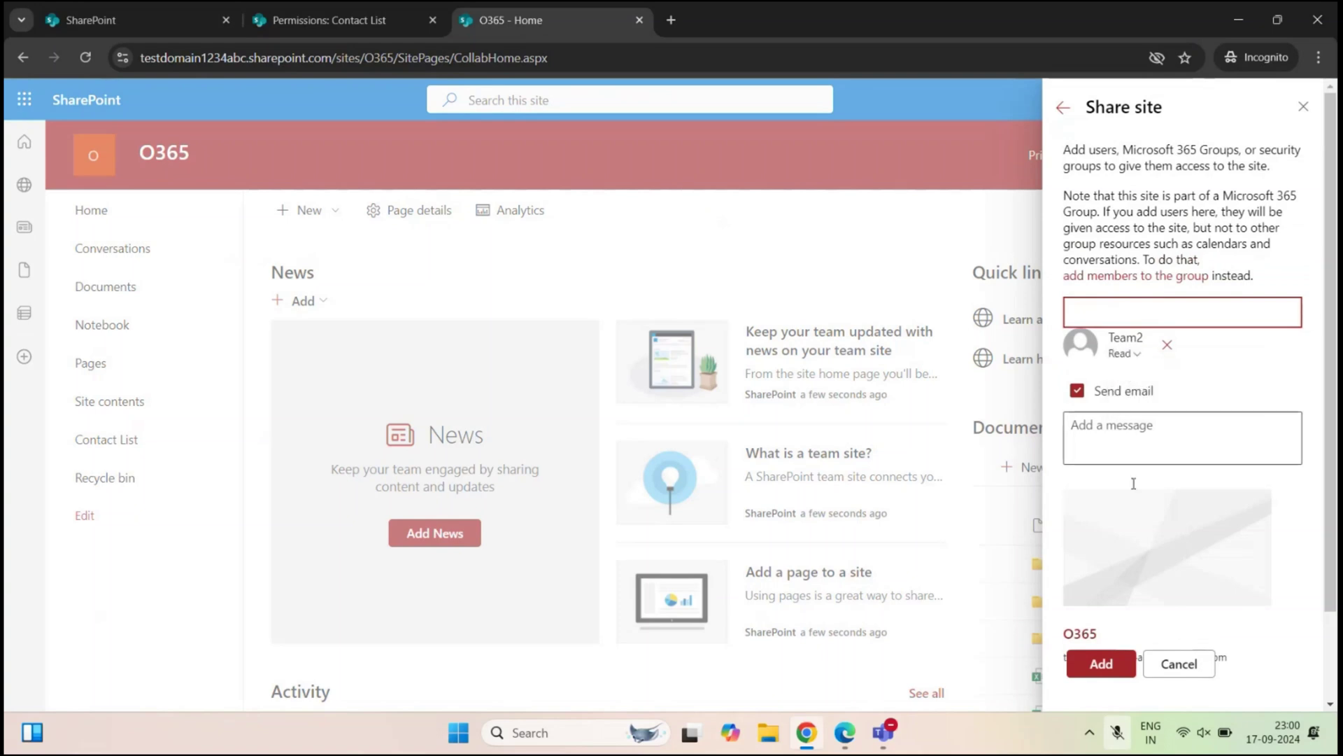
pyautogui.click(1107, 666)
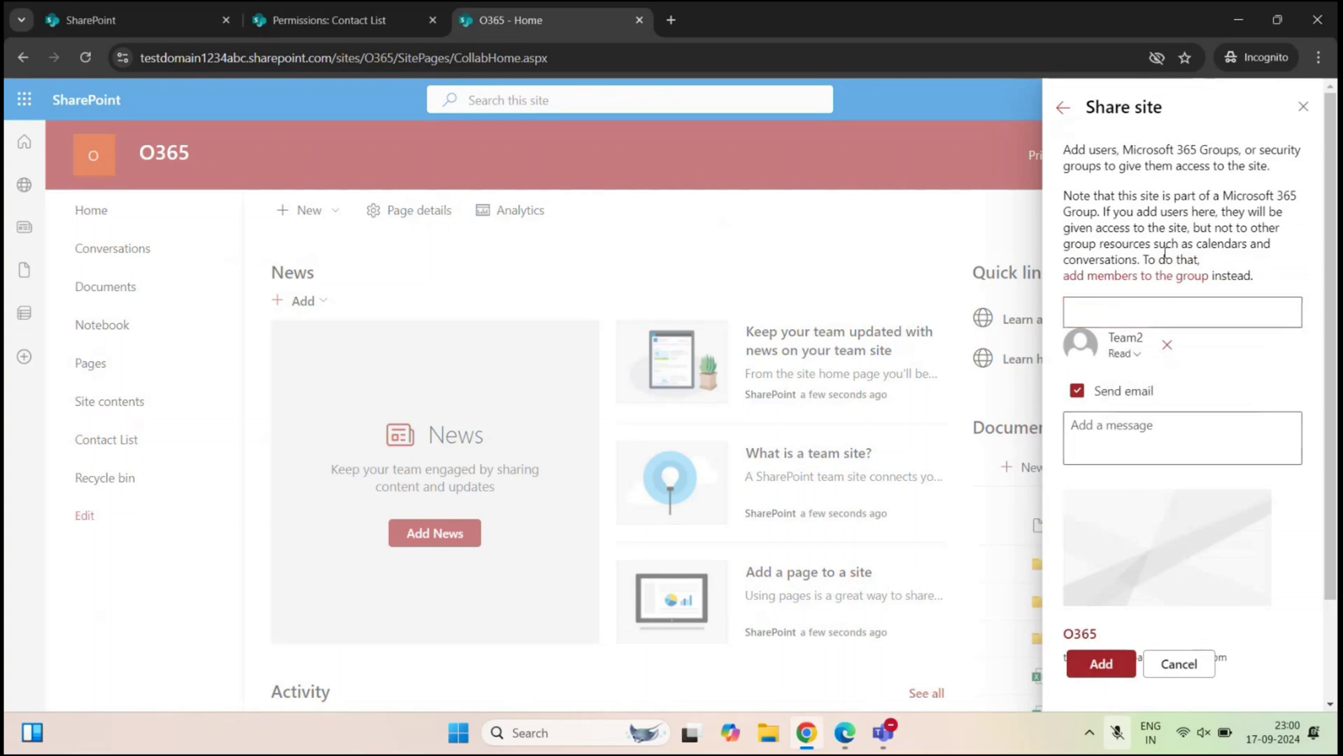
pyautogui.click(1069, 274)
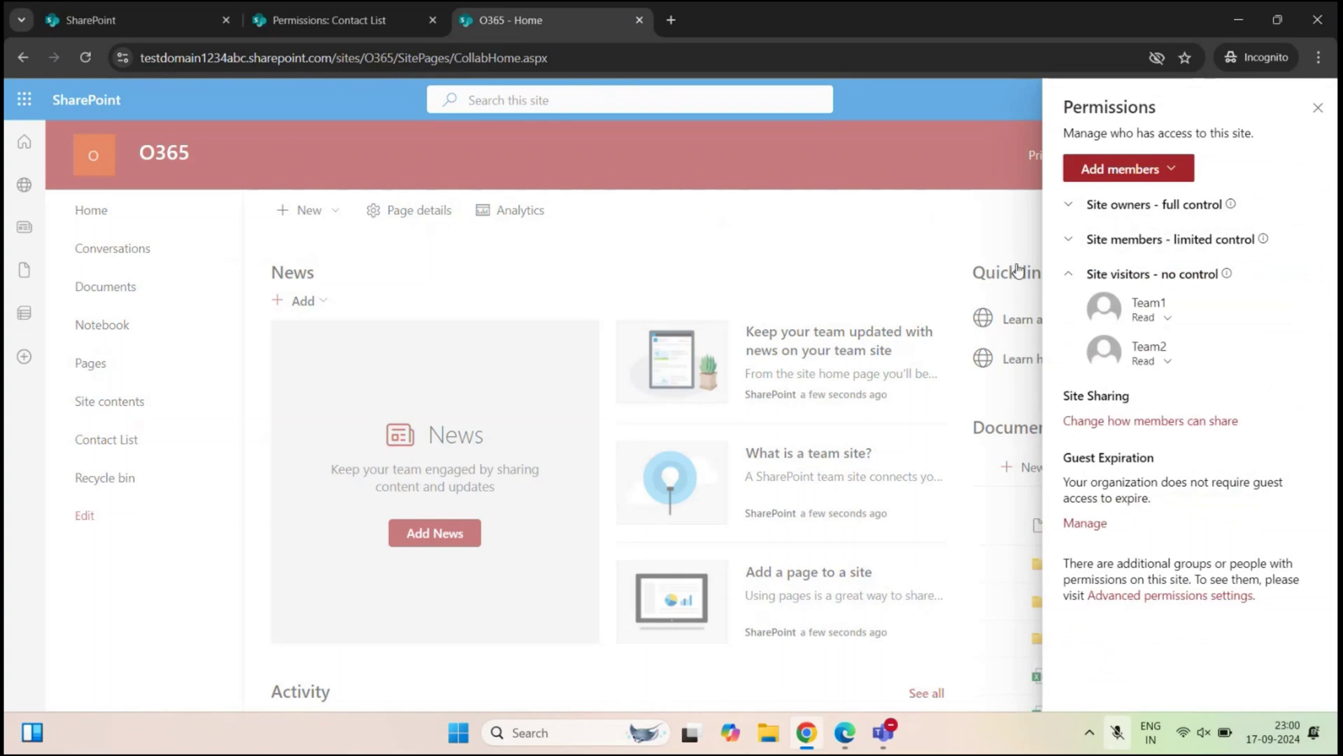
pyautogui.click(350, 22)
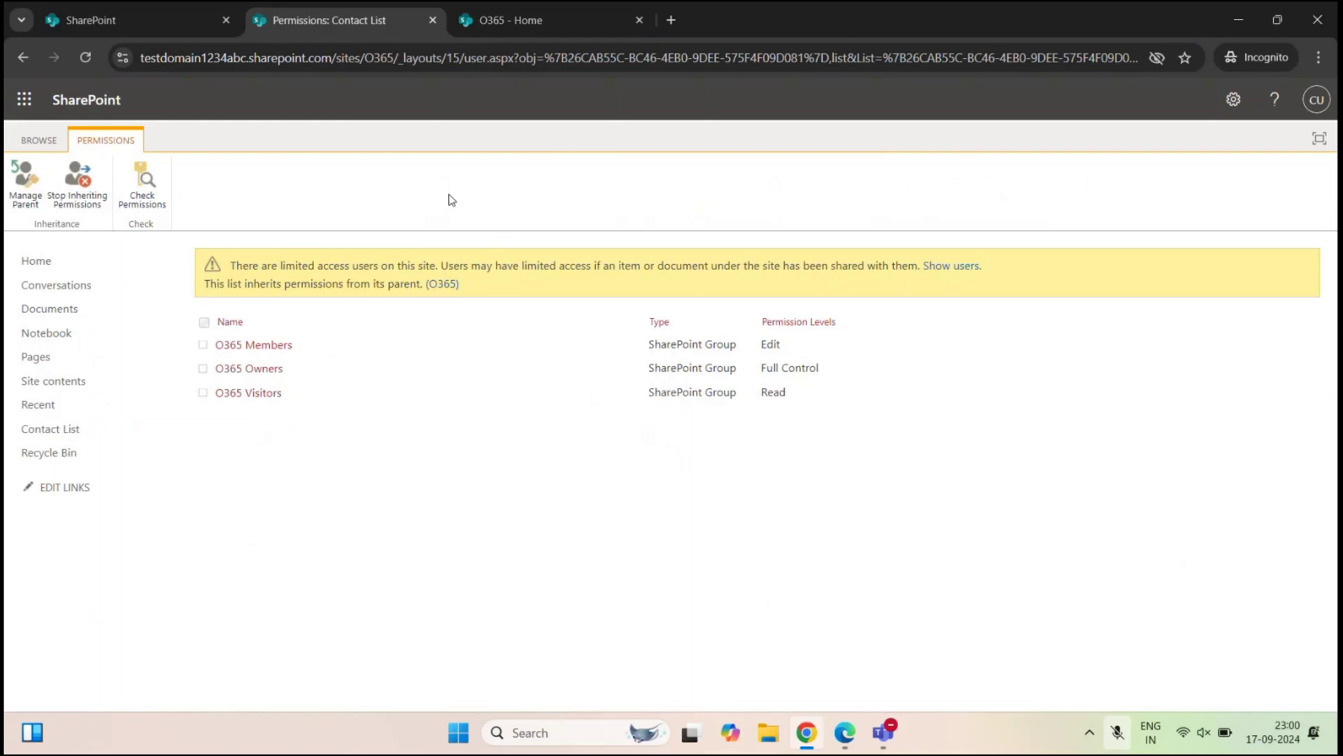
pyautogui.click(84, 58)
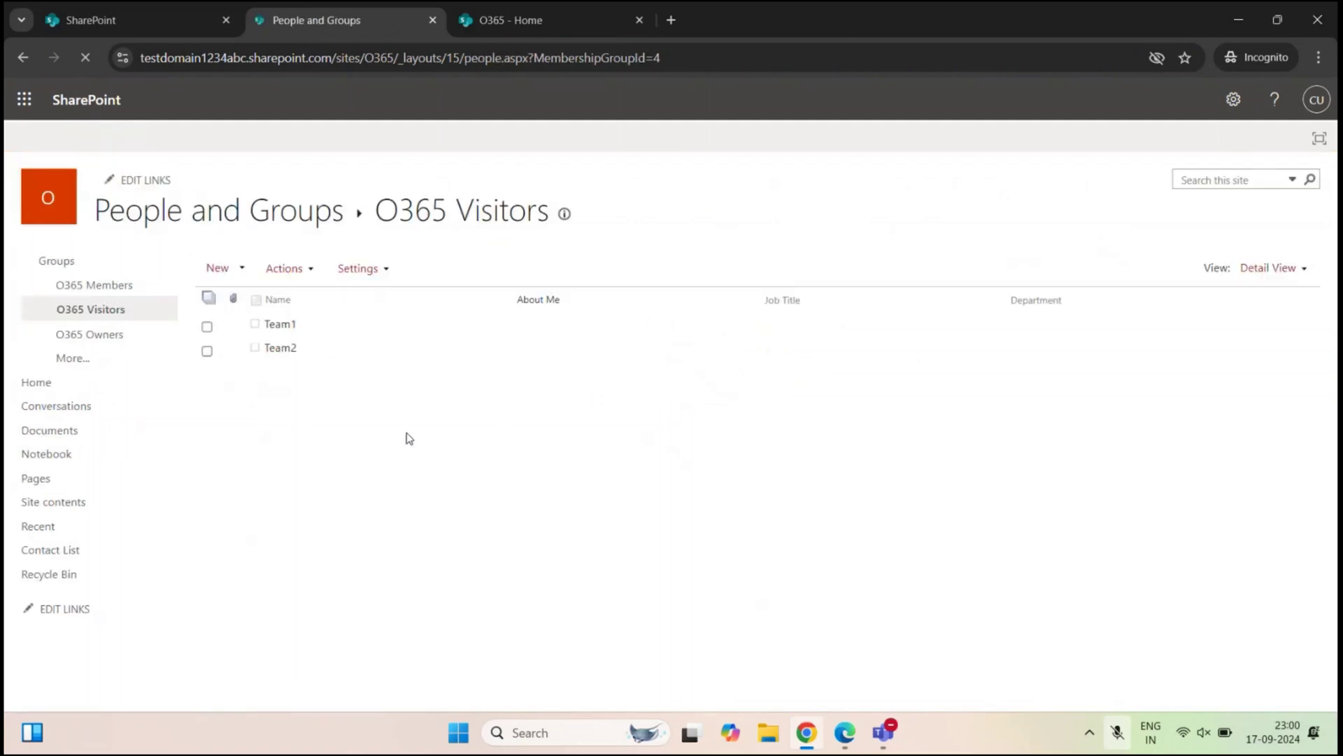
pyautogui.moveTo(324, 353); pyautogui.dragTo(250, 355)
pyautogui.click(429, 413)
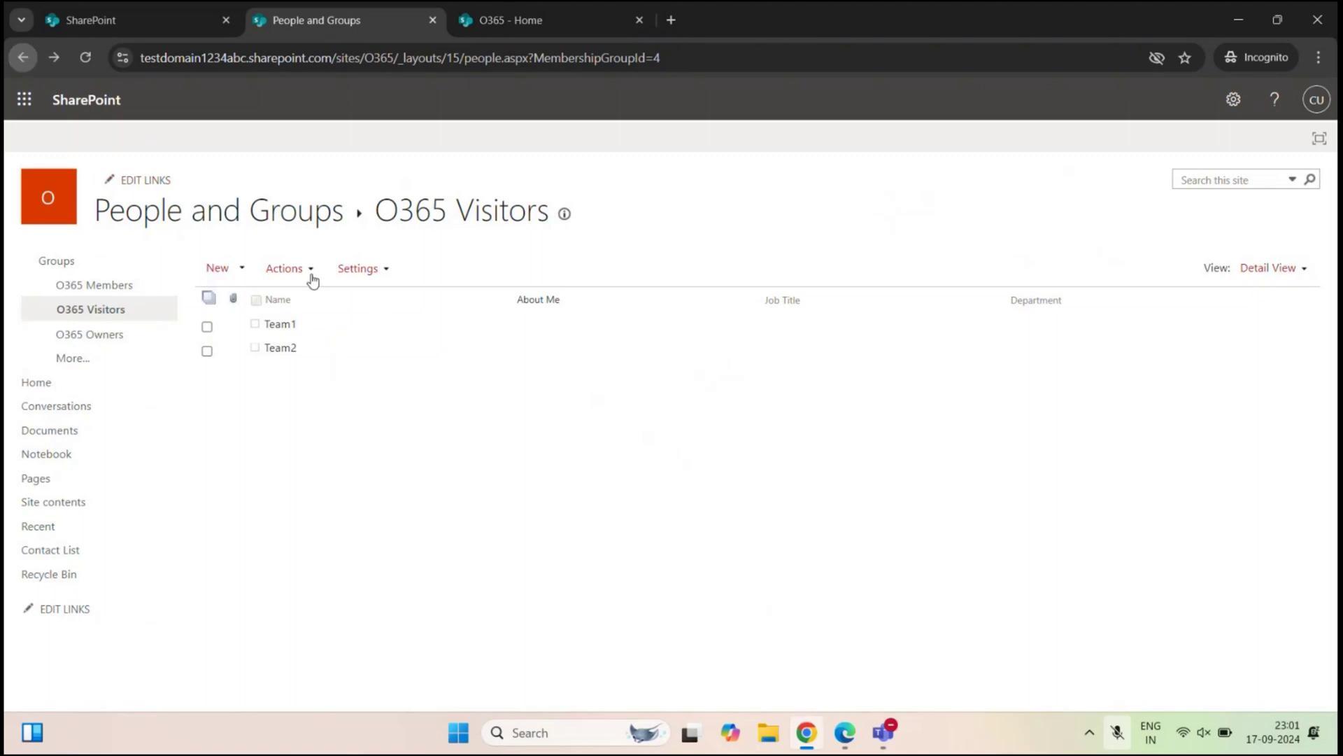
pyautogui.click(23, 57)
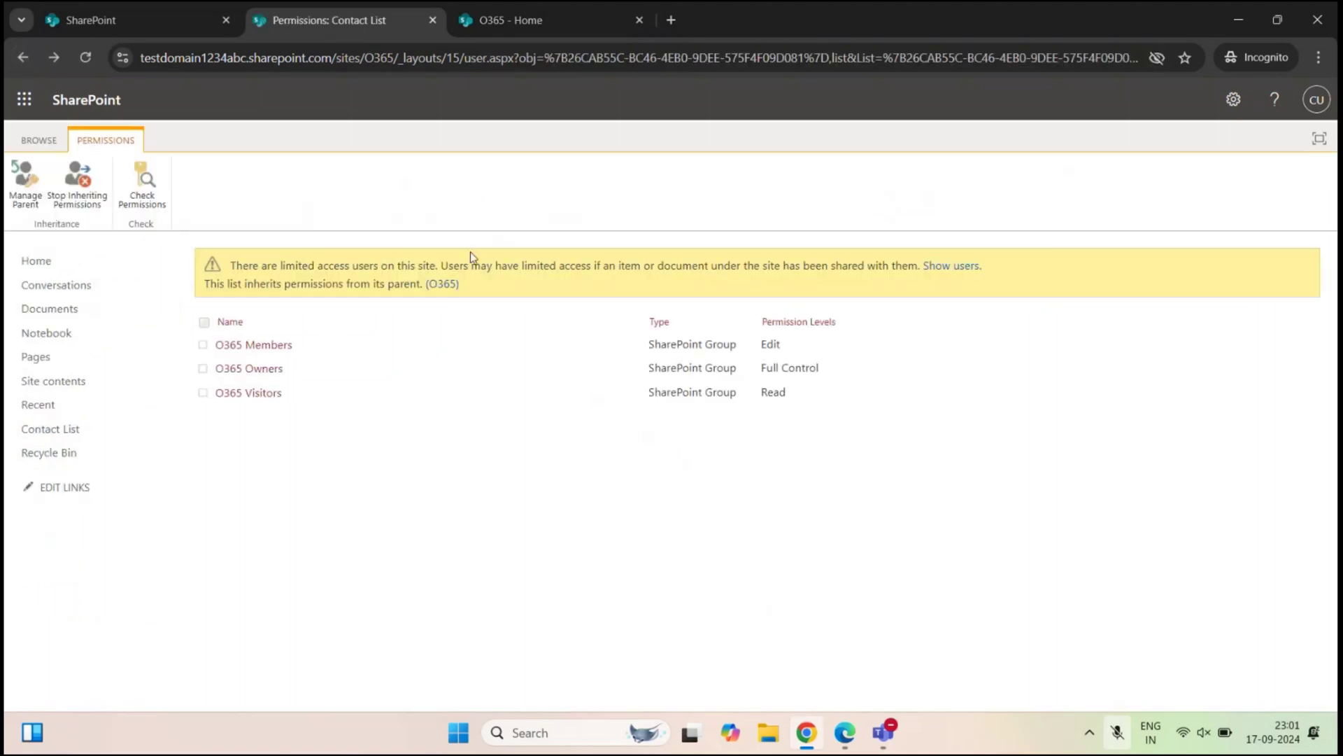
pyautogui.moveTo(202, 289); pyautogui.dragTo(376, 291)
pyautogui.click(437, 477)
# Open the Contact List's items, then bring up the other user's Edge InPrivate session
pyautogui.click(53, 440)
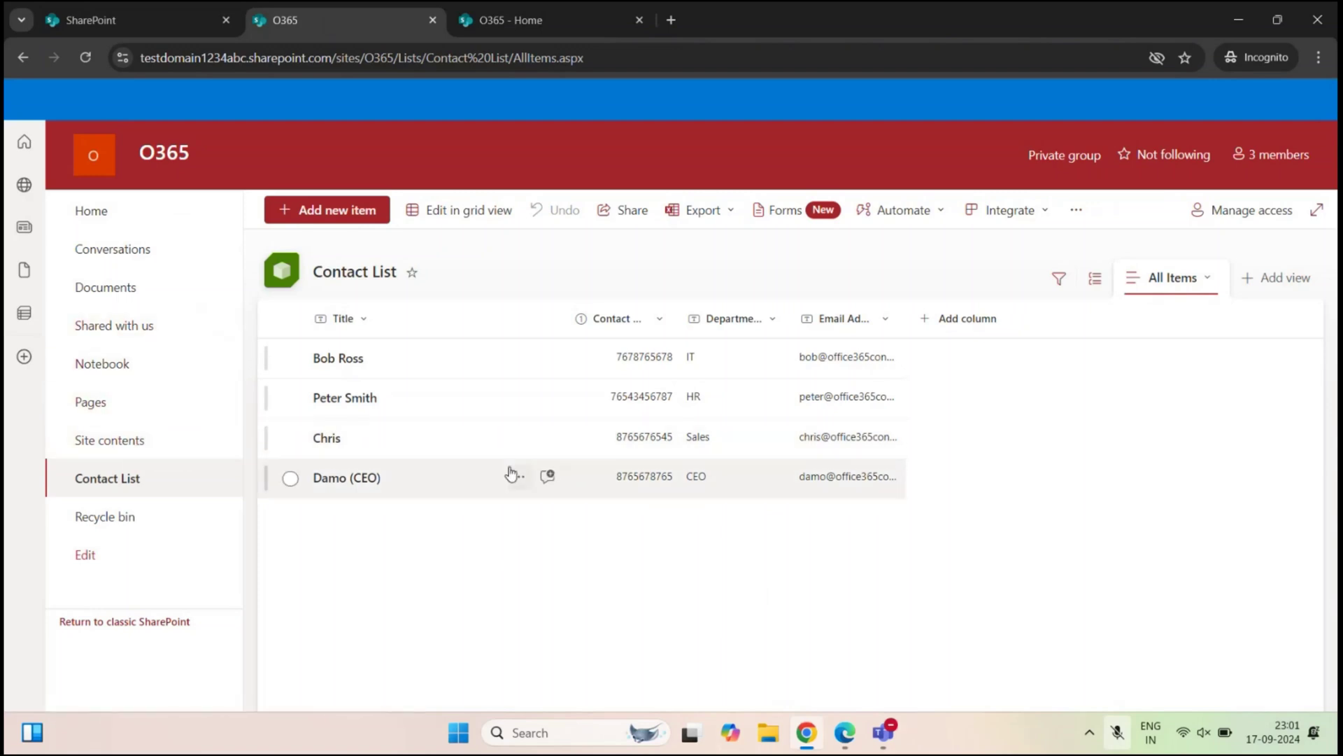
pyautogui.click(845, 733)
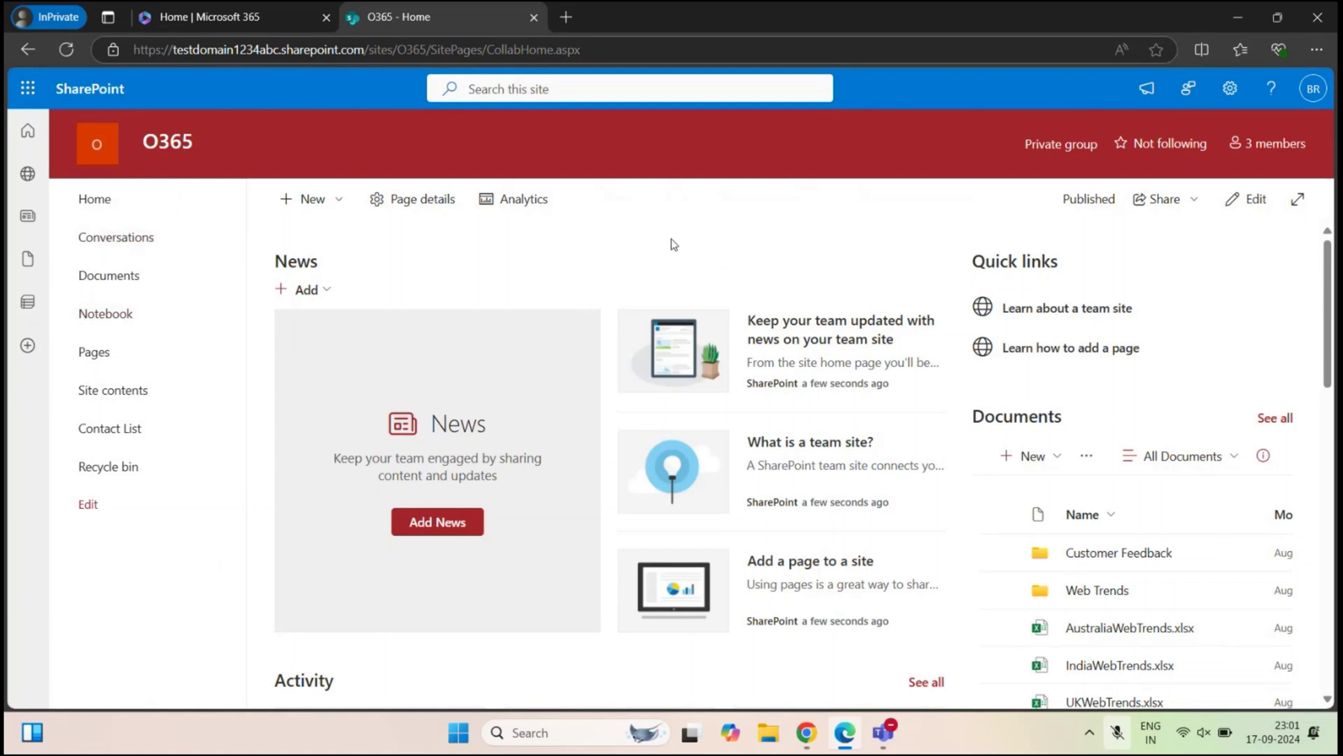
# Open the Contact List as the second user to see all four contacts, then return to Chrome
pyautogui.click(119, 429)
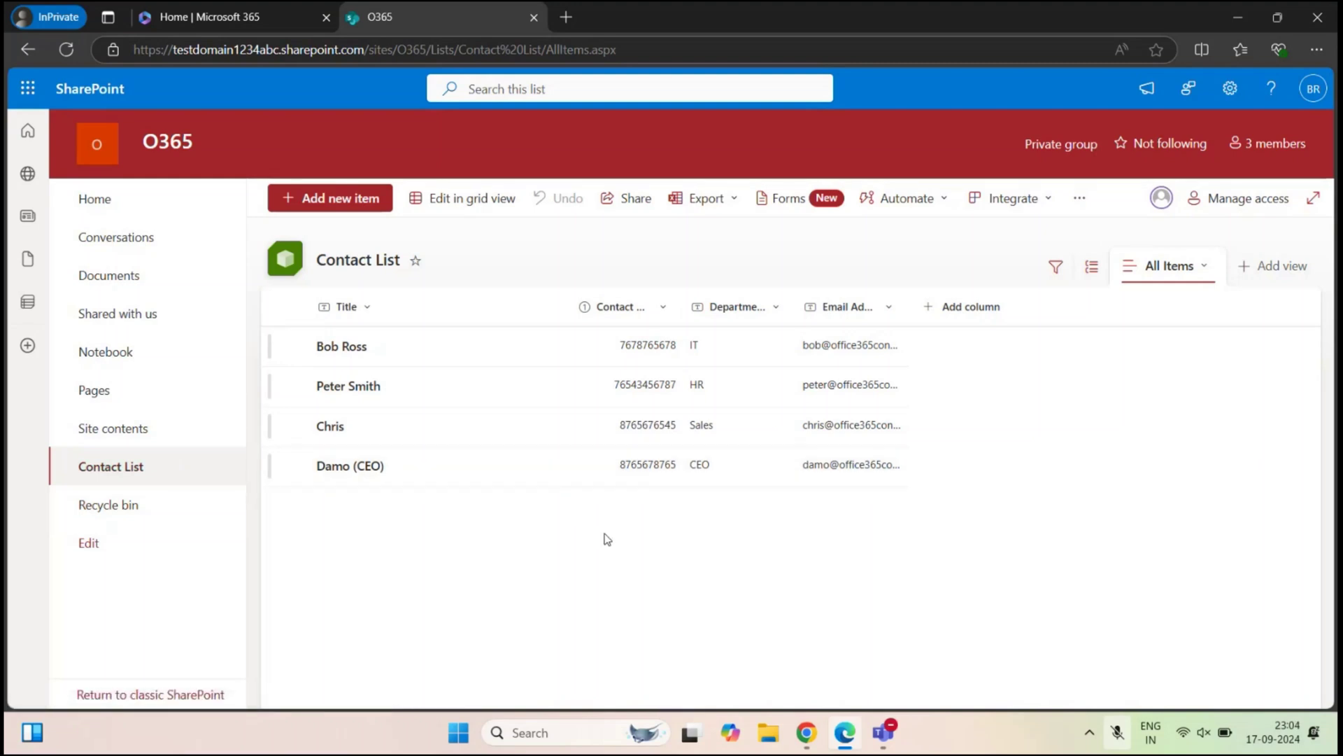
pyautogui.click(807, 732)
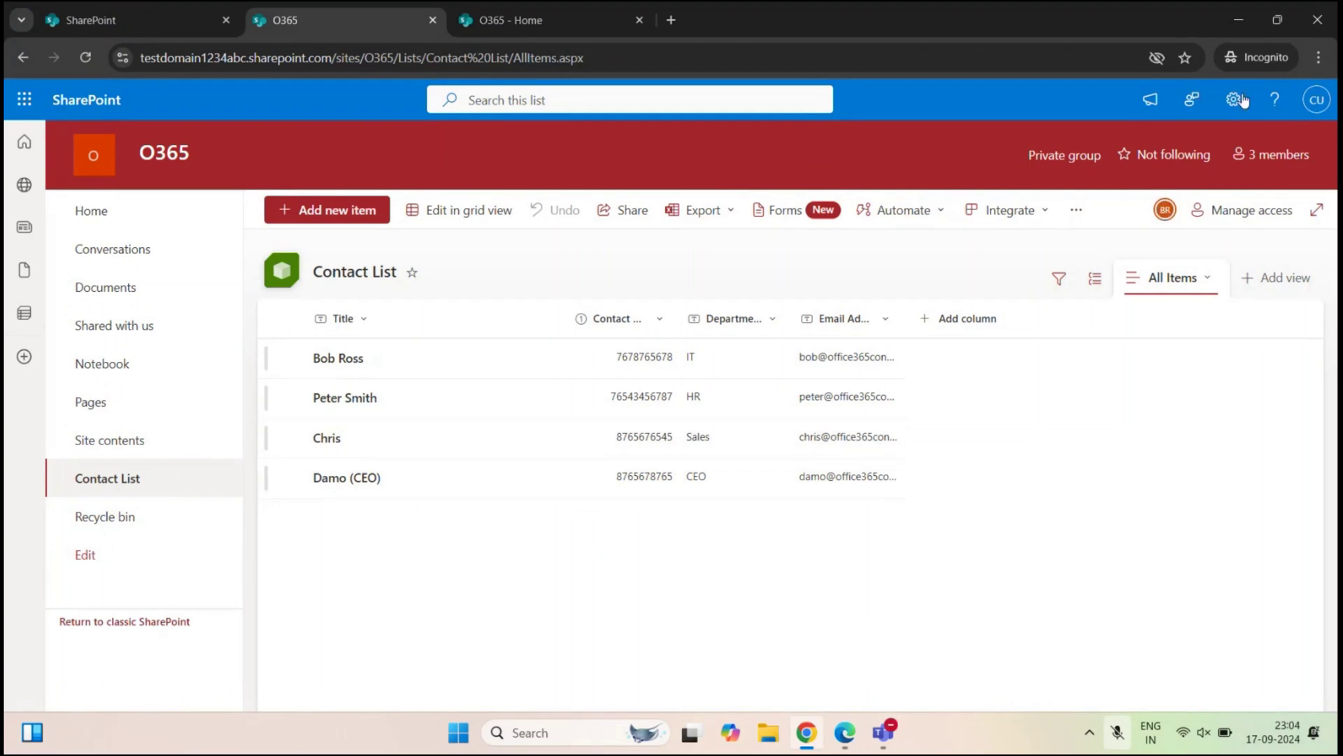
# Stop the Contact List inheriting permissions from O365 and confirm creating unique permissions
pyautogui.click(1226, 111)
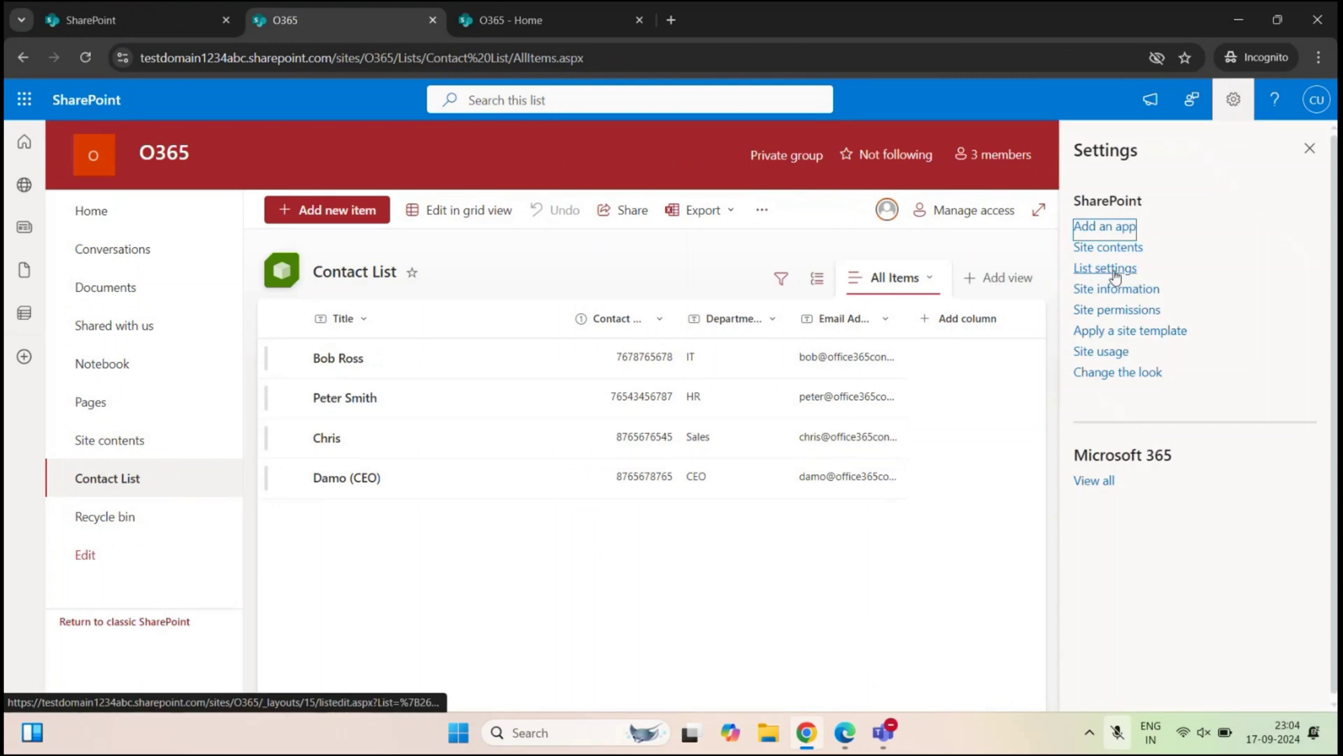
pyautogui.click(1111, 271)
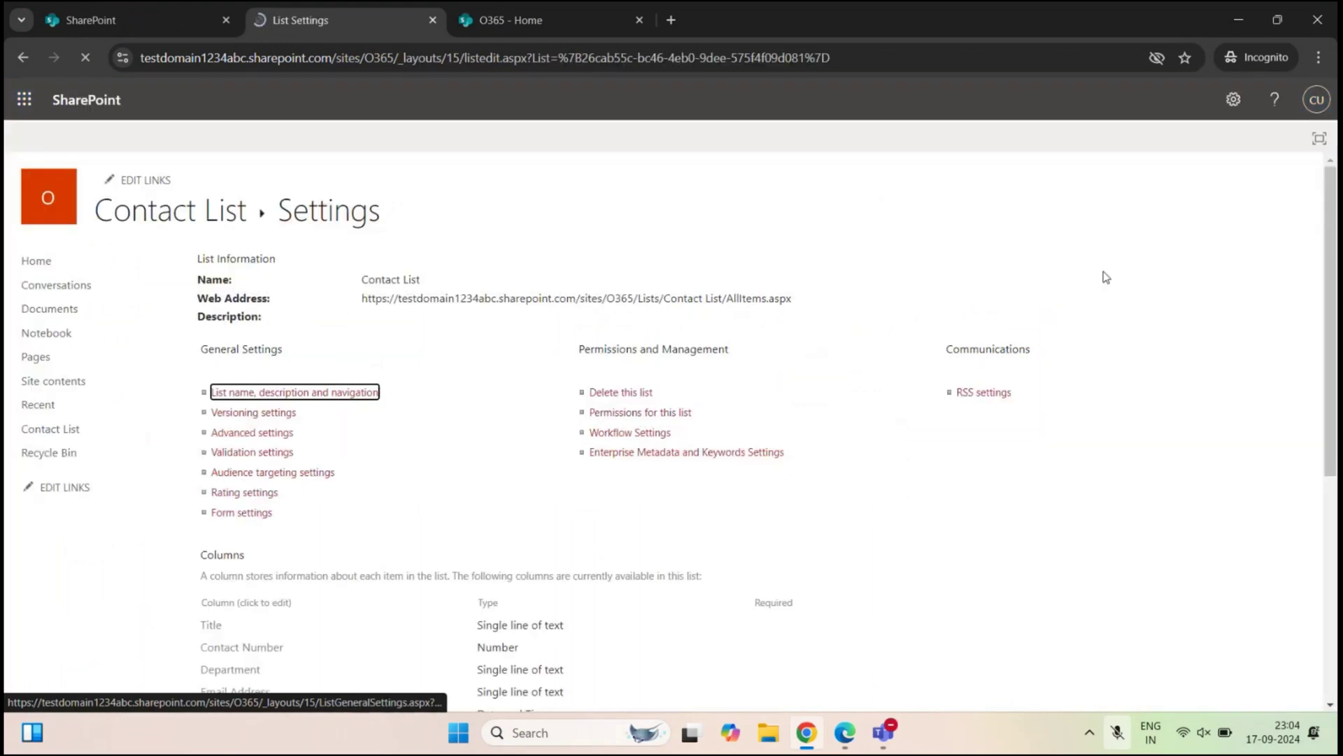
pyautogui.click(649, 415)
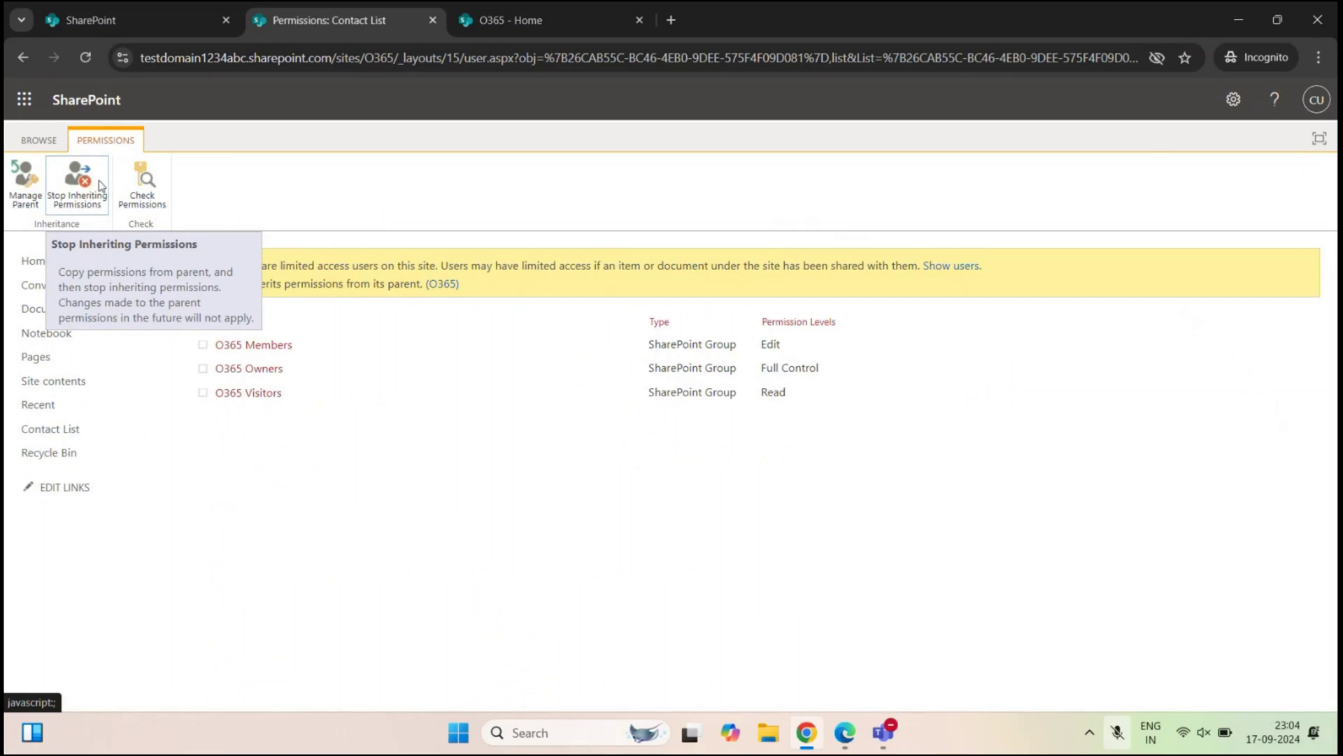
pyautogui.click(95, 189)
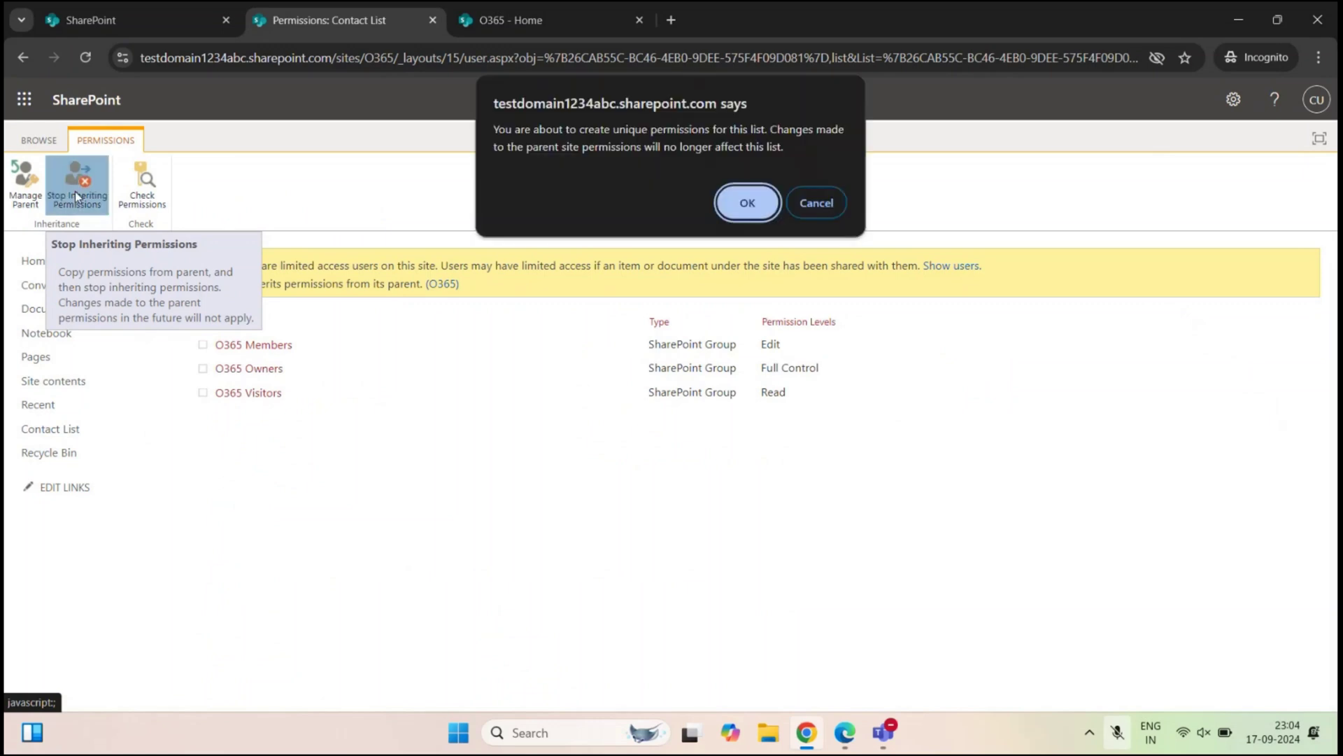
pyautogui.click(729, 204)
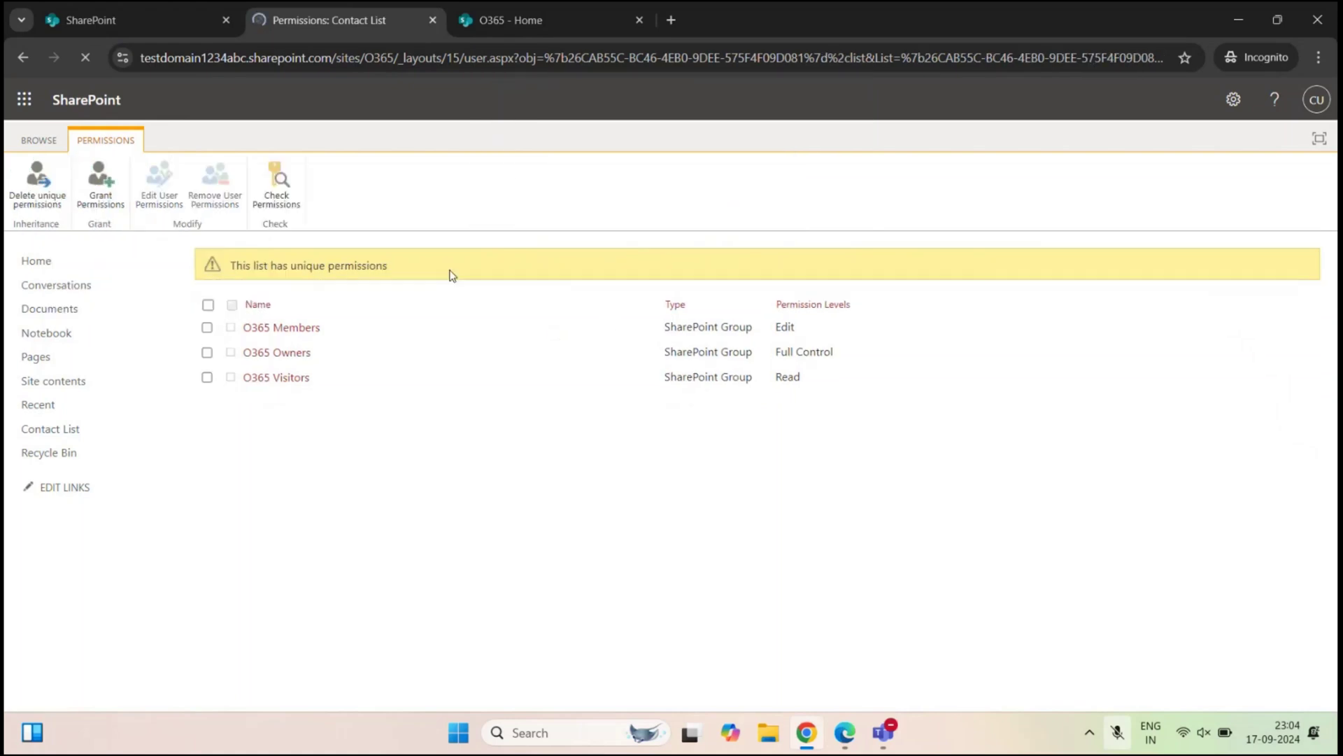
# Remove the O365 Members group from the Contact List's permissions
pyautogui.moveTo(230, 270); pyautogui.dragTo(417, 273)
pyautogui.click(418, 273)
pyautogui.click(207, 326)
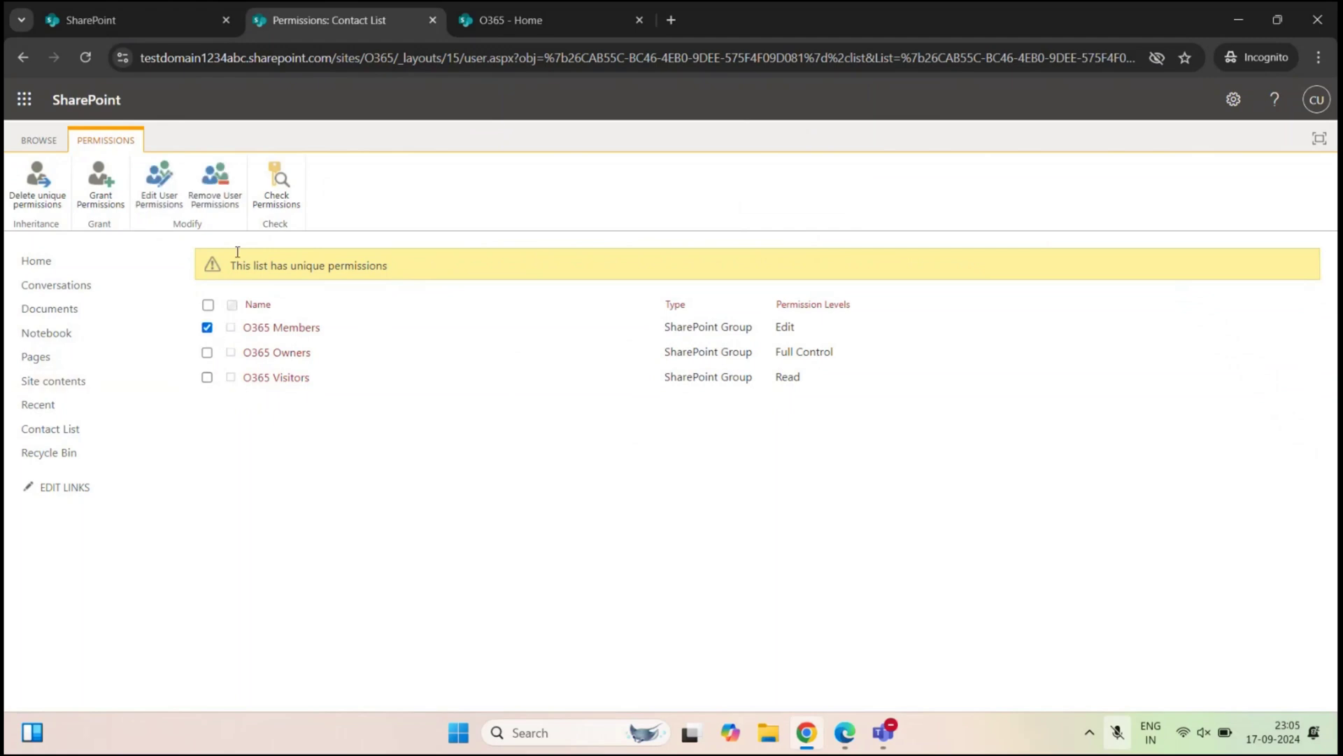
pyautogui.click(221, 201)
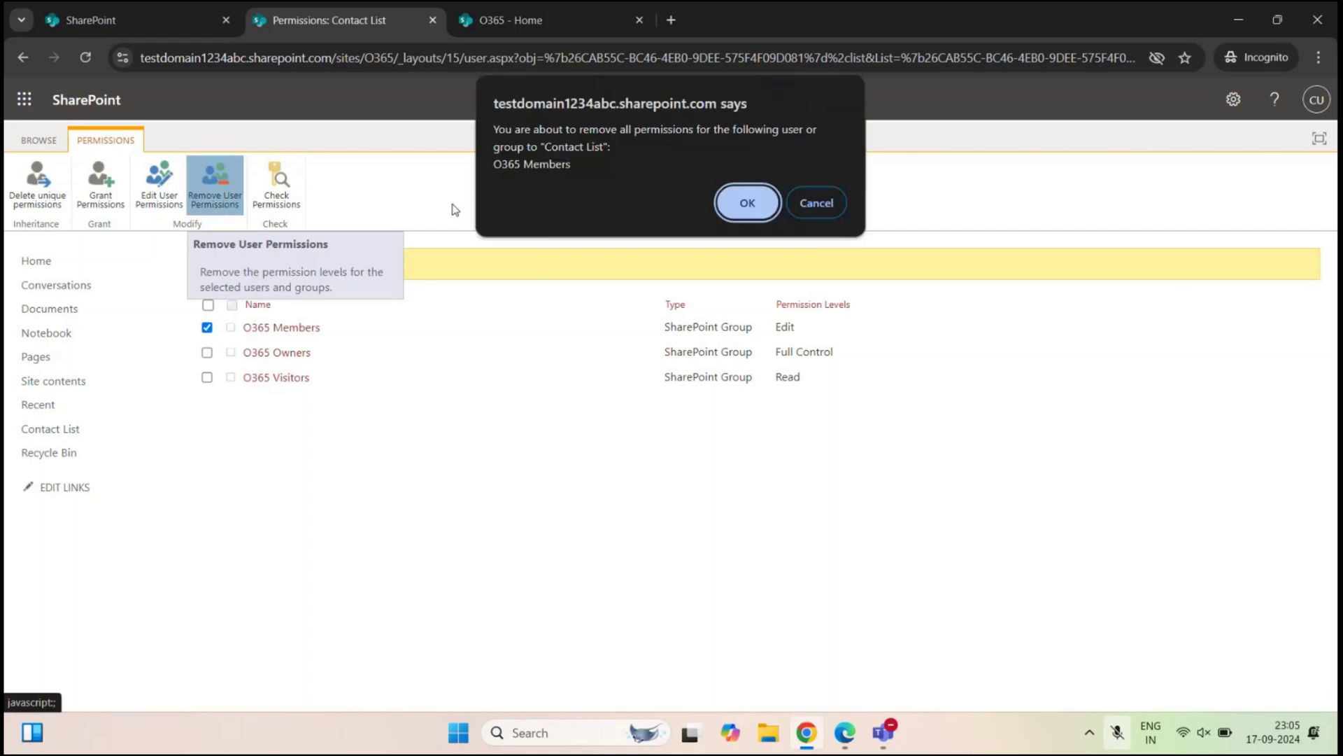
pyautogui.click(729, 206)
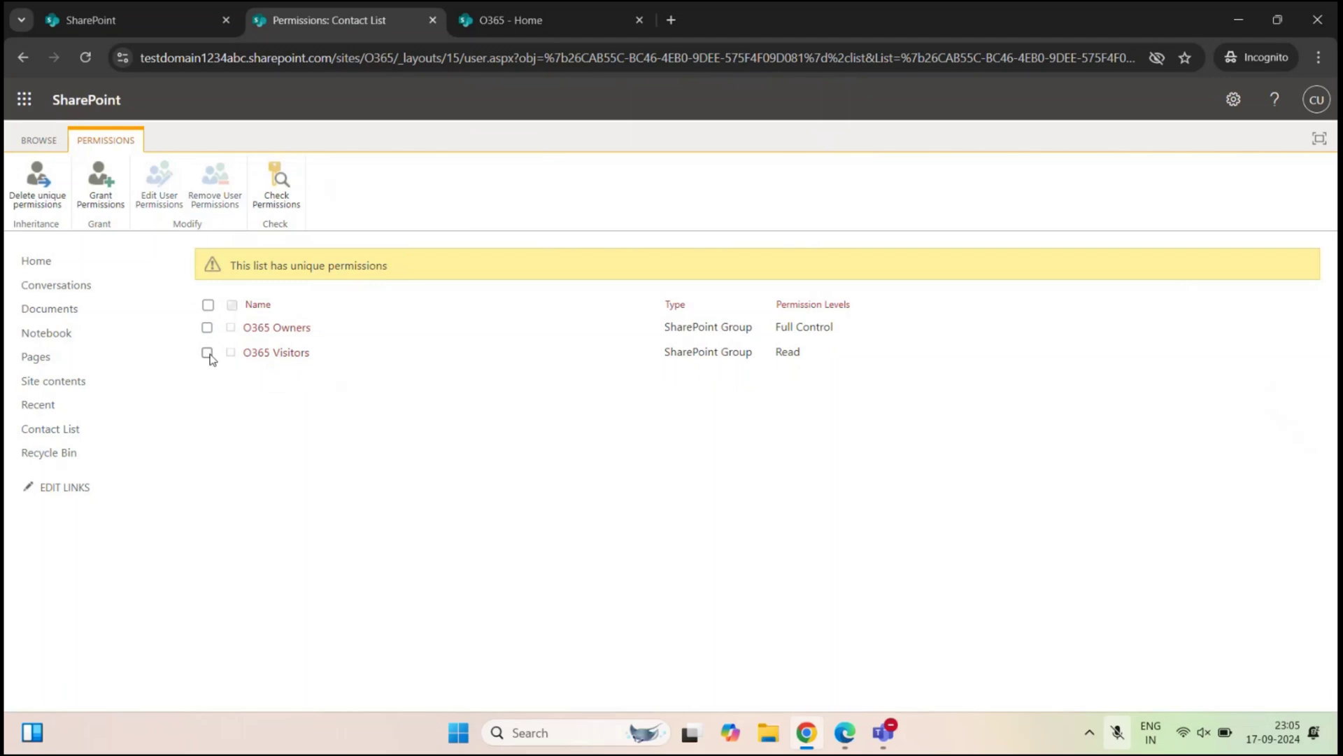
# Remove the O365 Visitors group, leaving only O365 Owners with Full Control
pyautogui.click(207, 352)
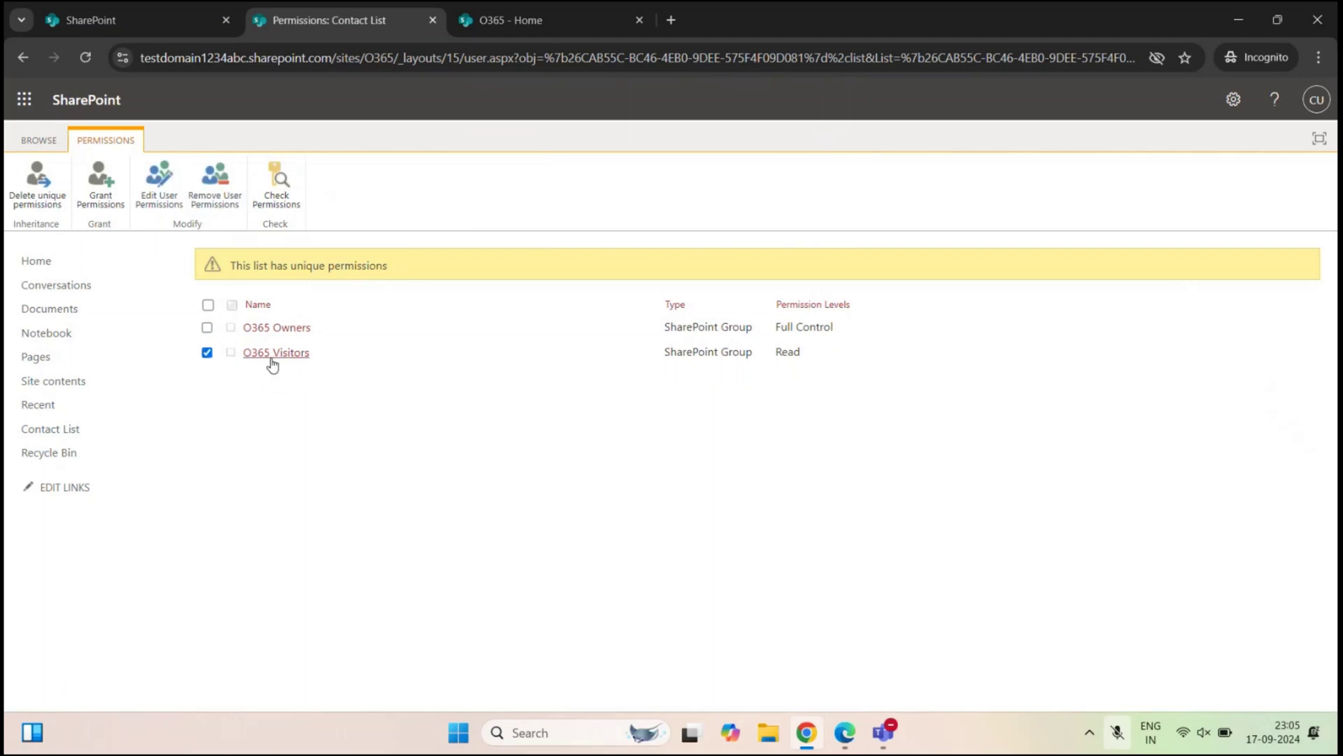
pyautogui.click(235, 207)
pyautogui.click(734, 207)
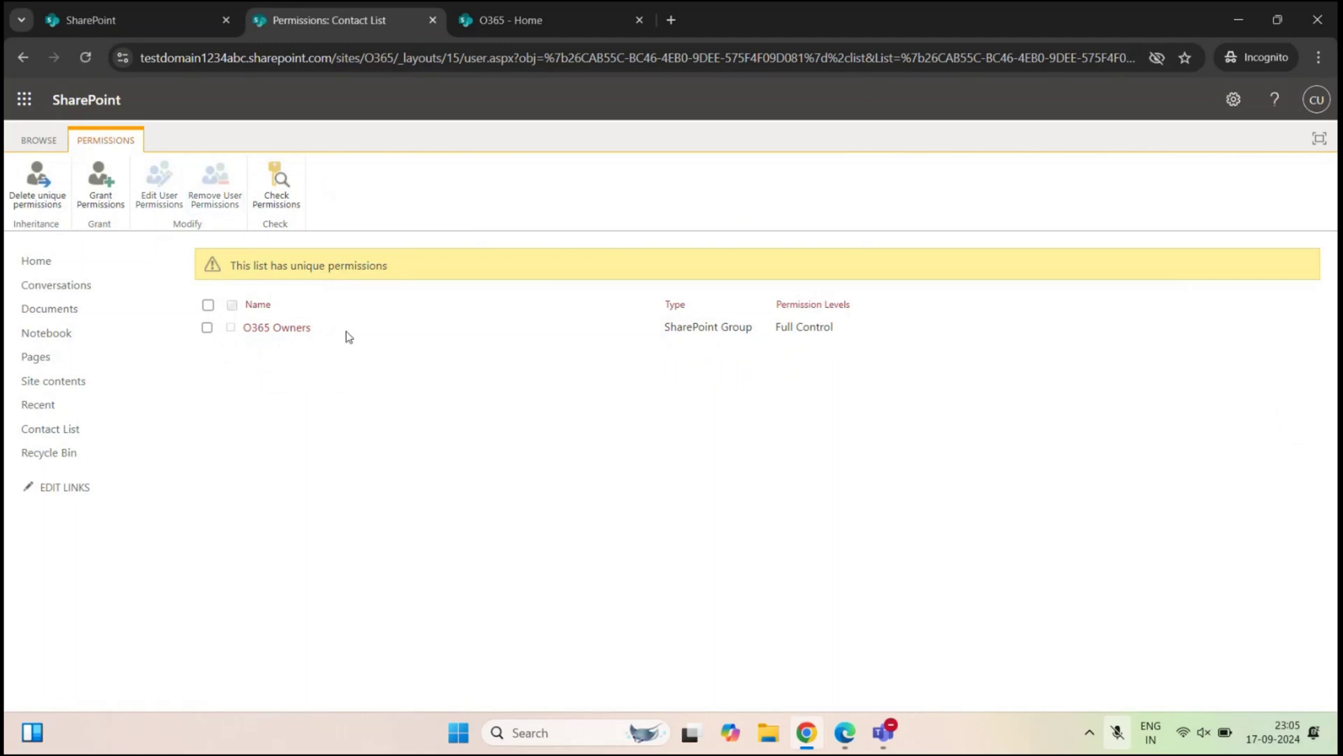
pyautogui.moveTo(347, 337); pyautogui.dragTo(247, 332)
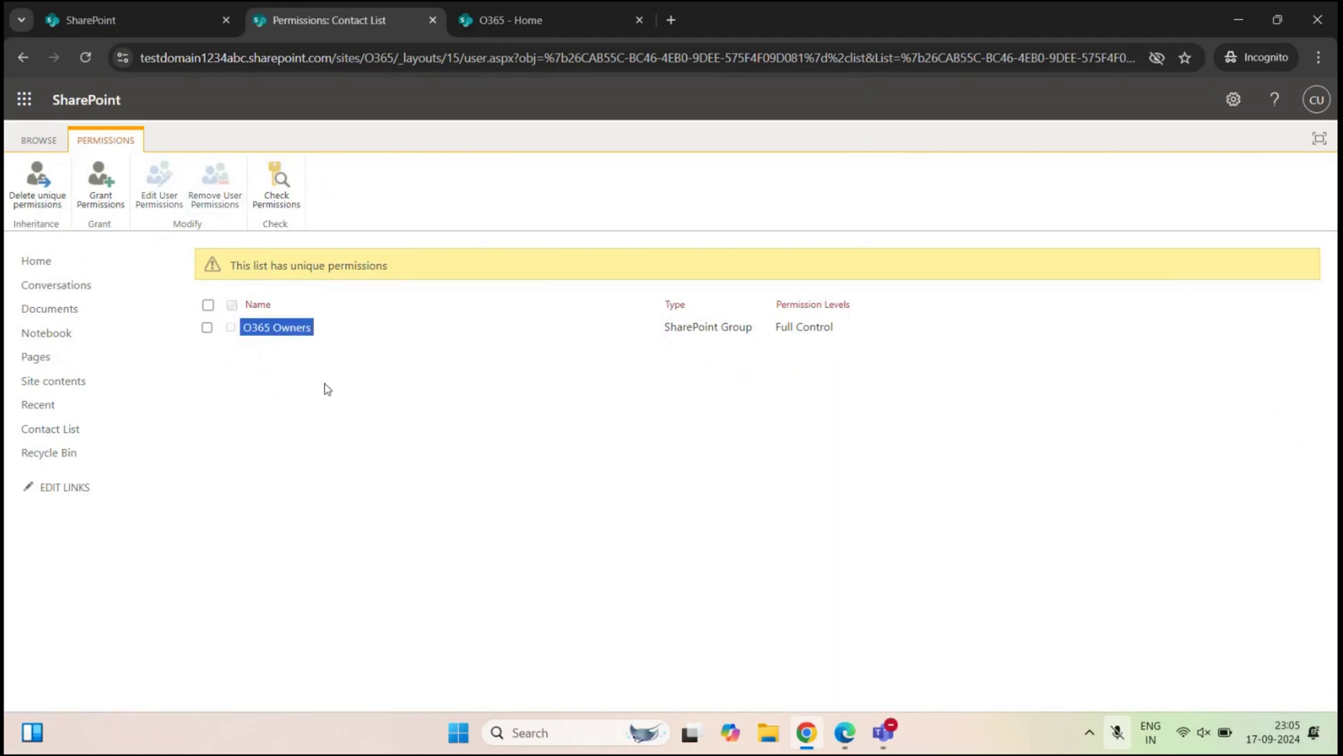
pyautogui.click(341, 415)
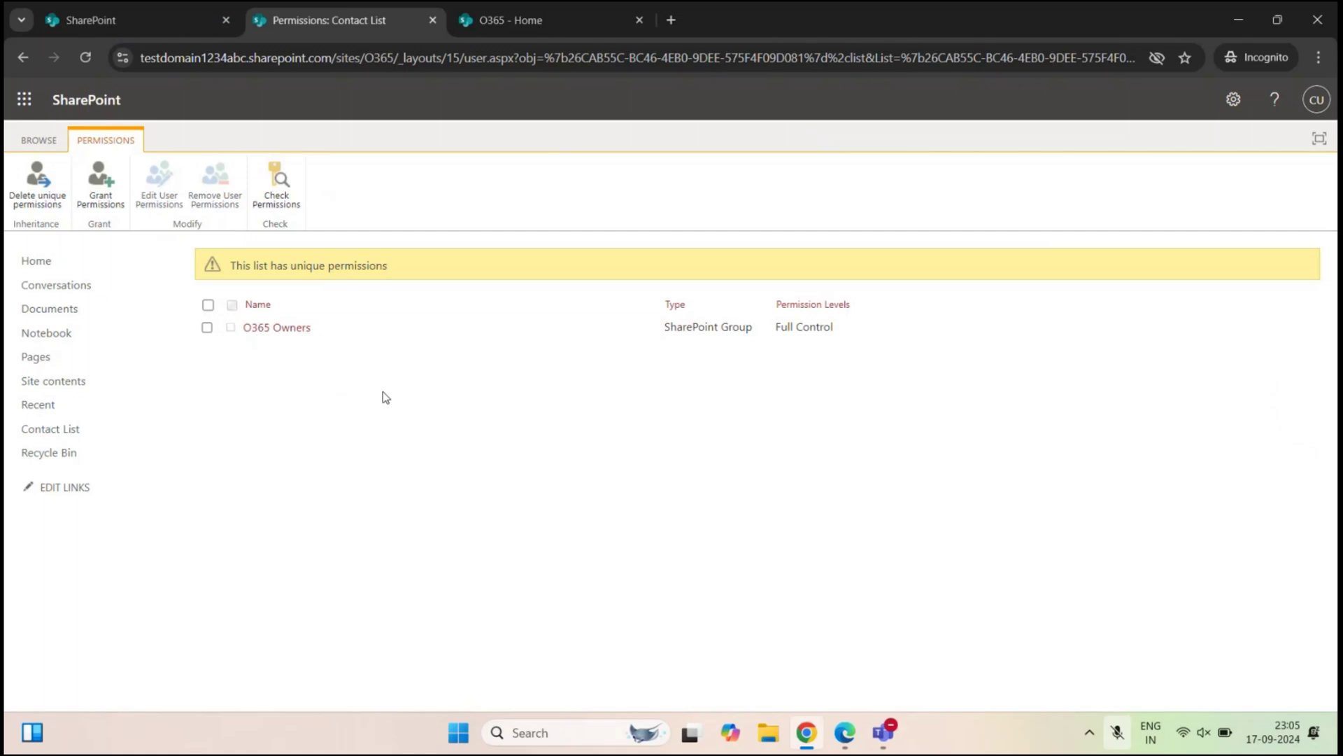
pyautogui.moveTo(353, 336); pyautogui.dragTo(301, 382)
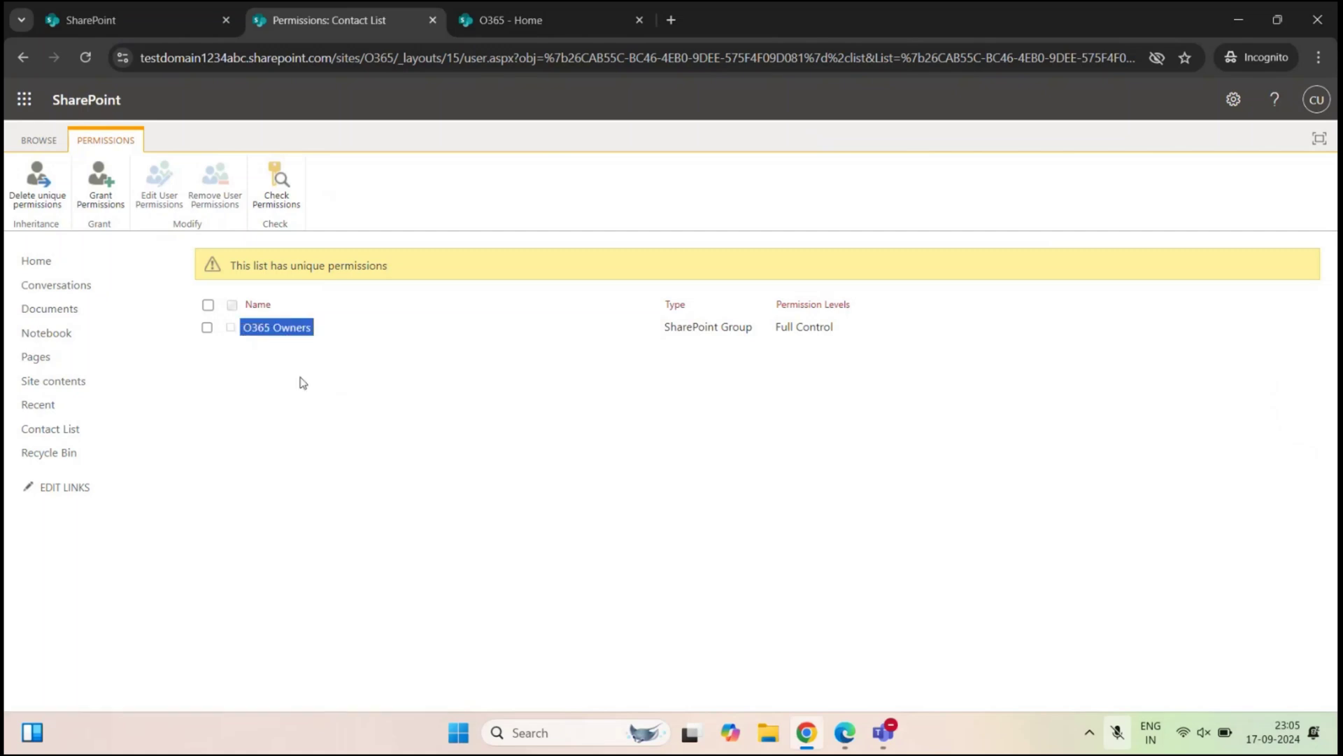
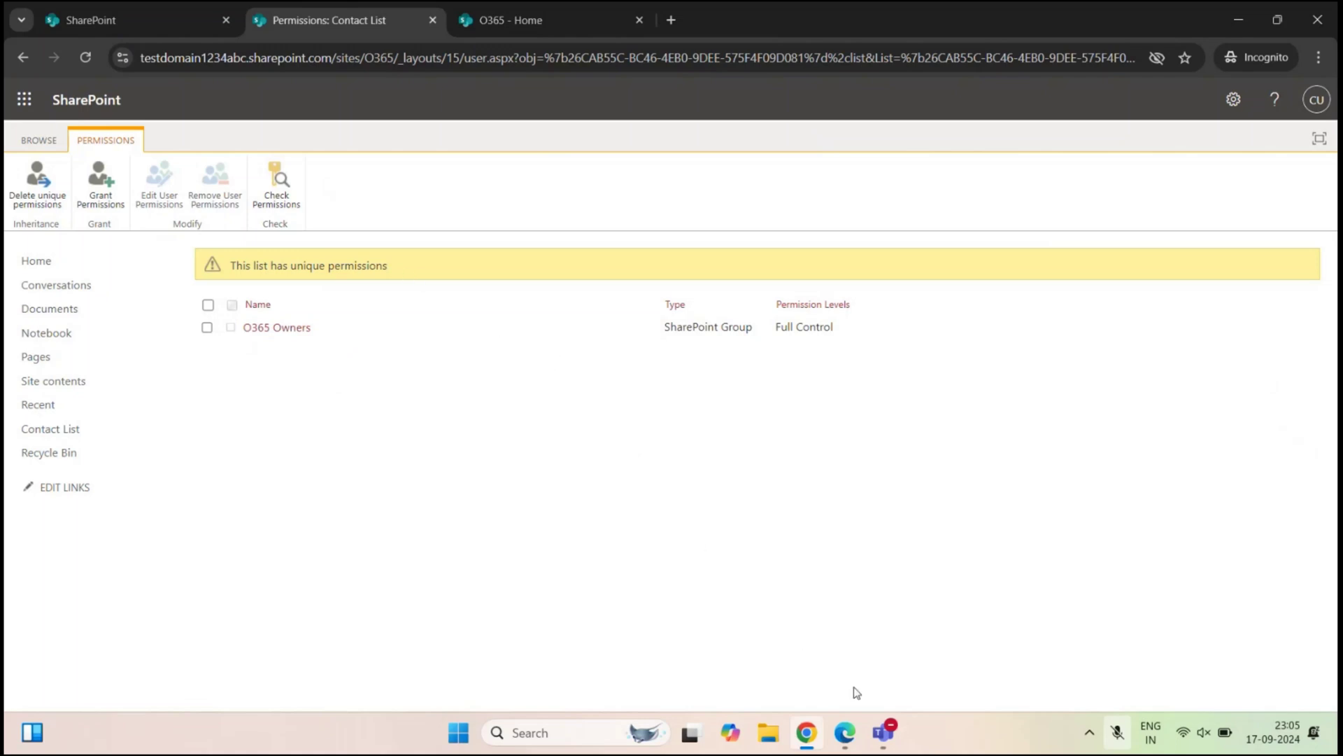
# Bring up the second user's browser window showing the Contact List
pyautogui.click(845, 732)
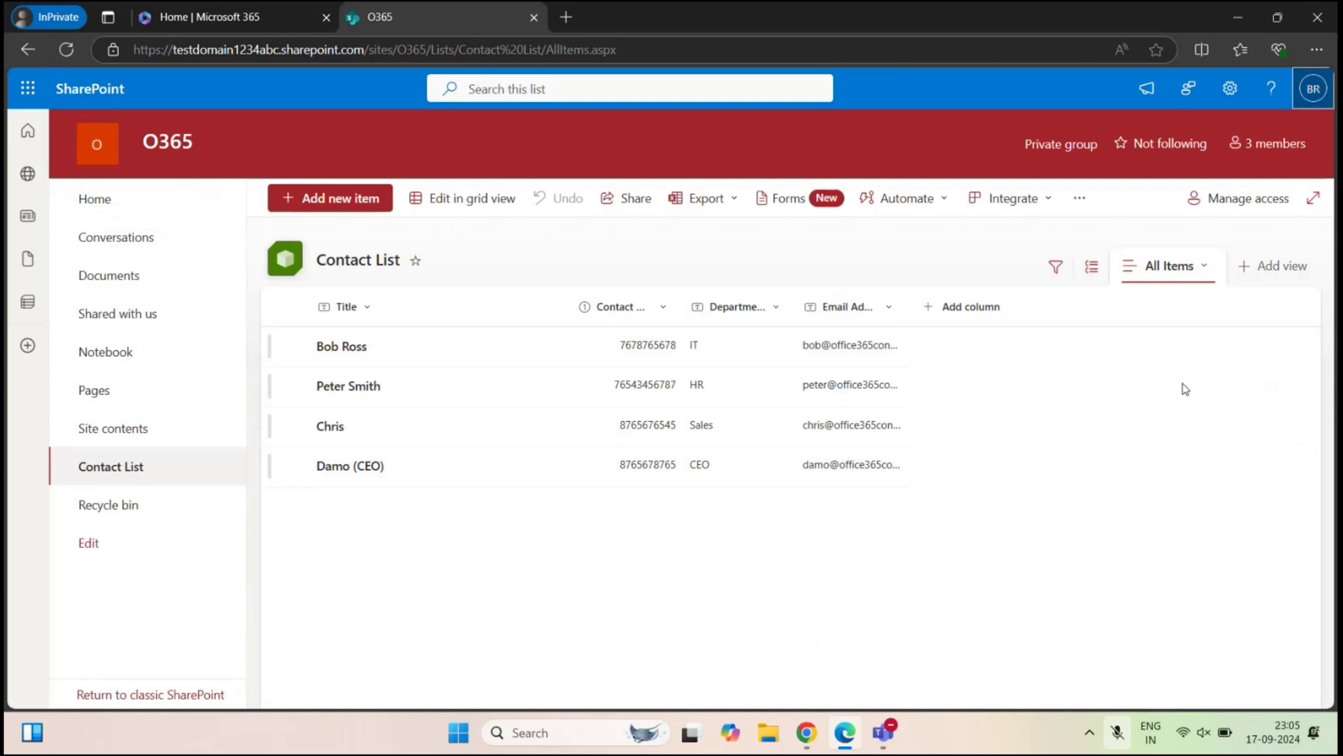
pyautogui.click(1313, 88)
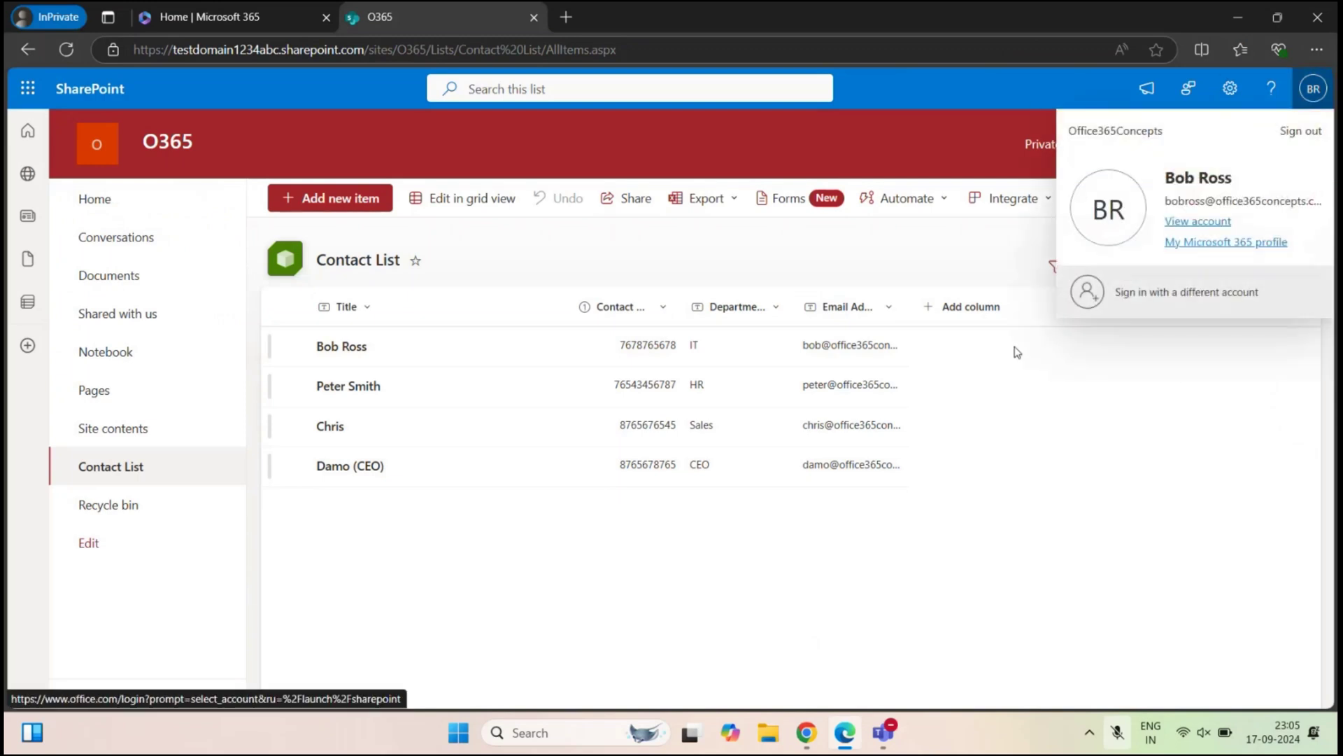
pyautogui.click(471, 509)
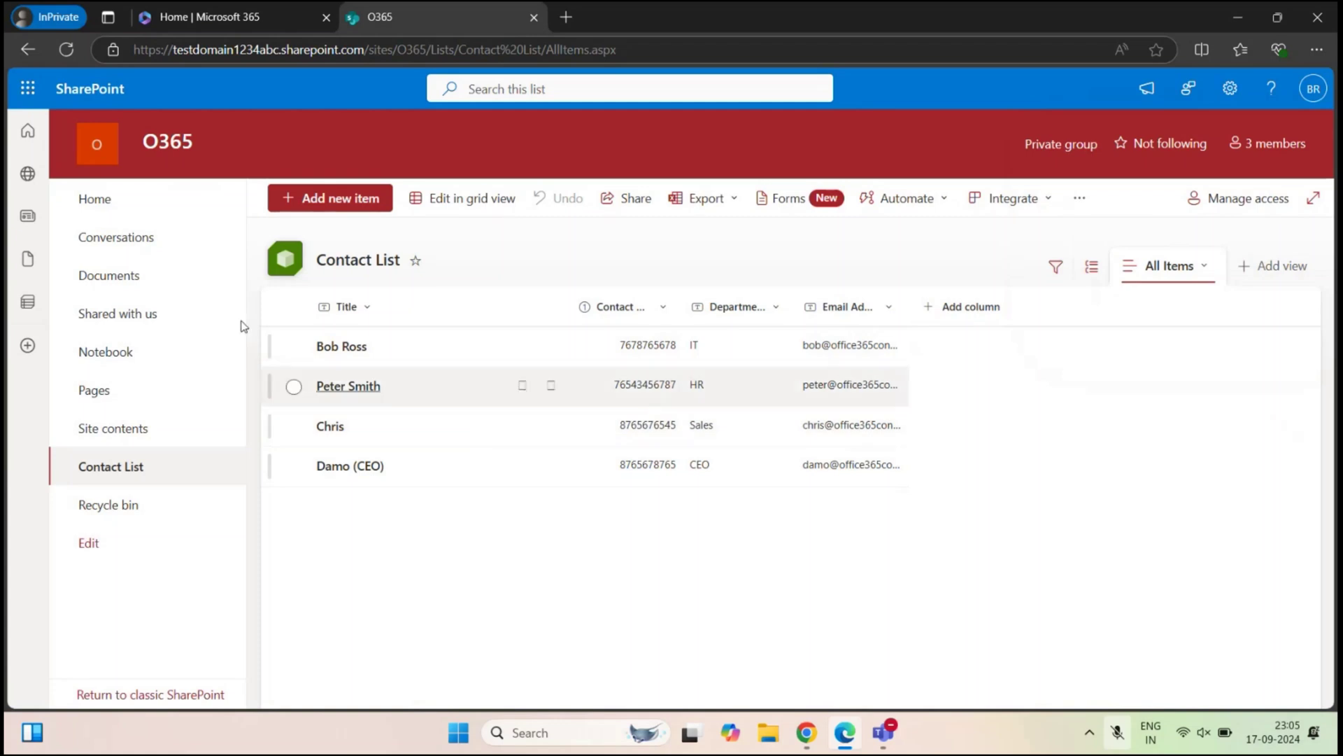
pyautogui.click(116, 201)
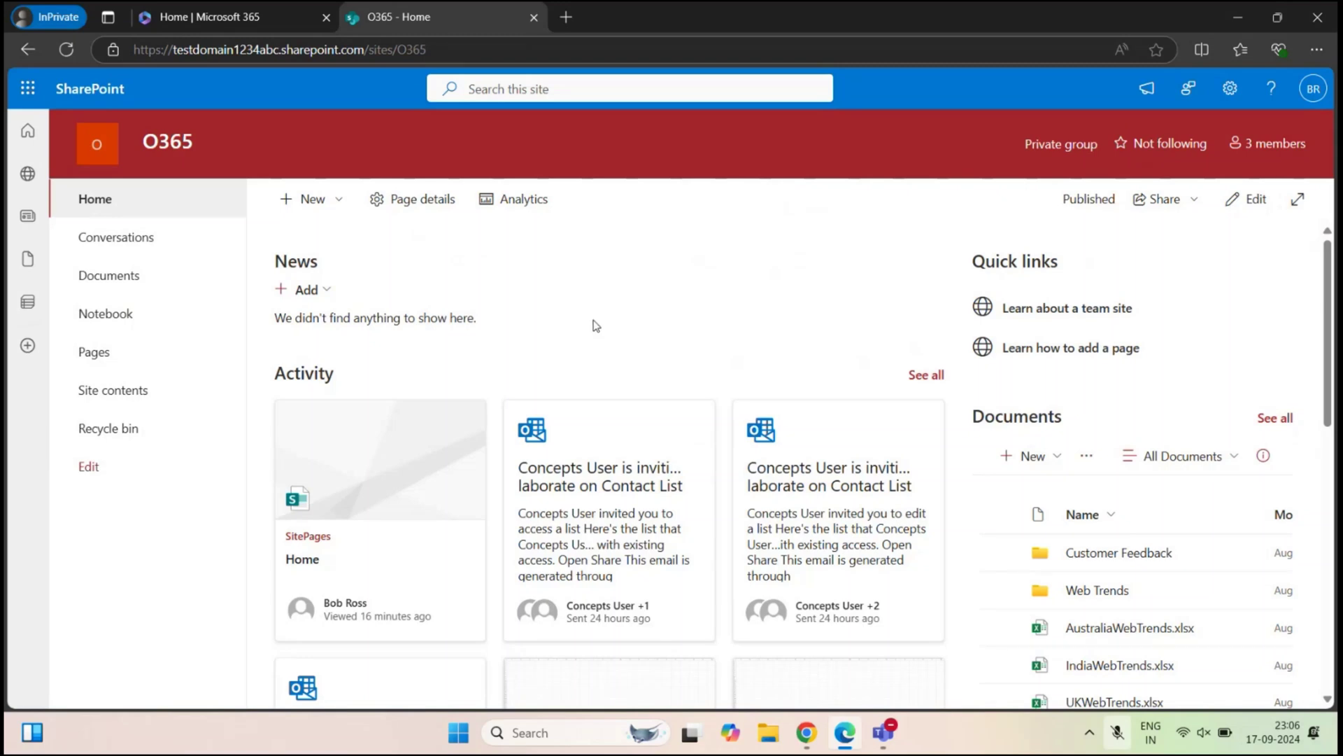
pyautogui.click(807, 732)
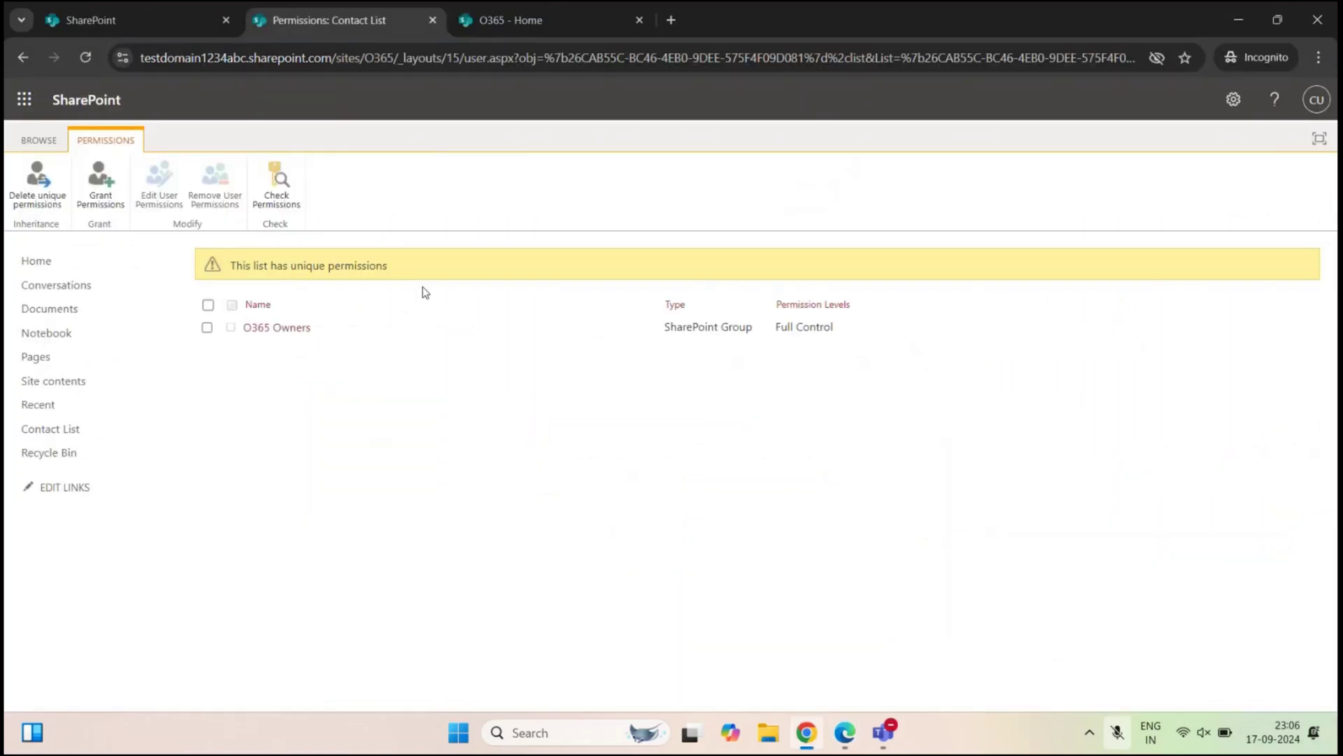
# Share the Contact List with the second user at the Edit permission level
pyautogui.click(103, 191)
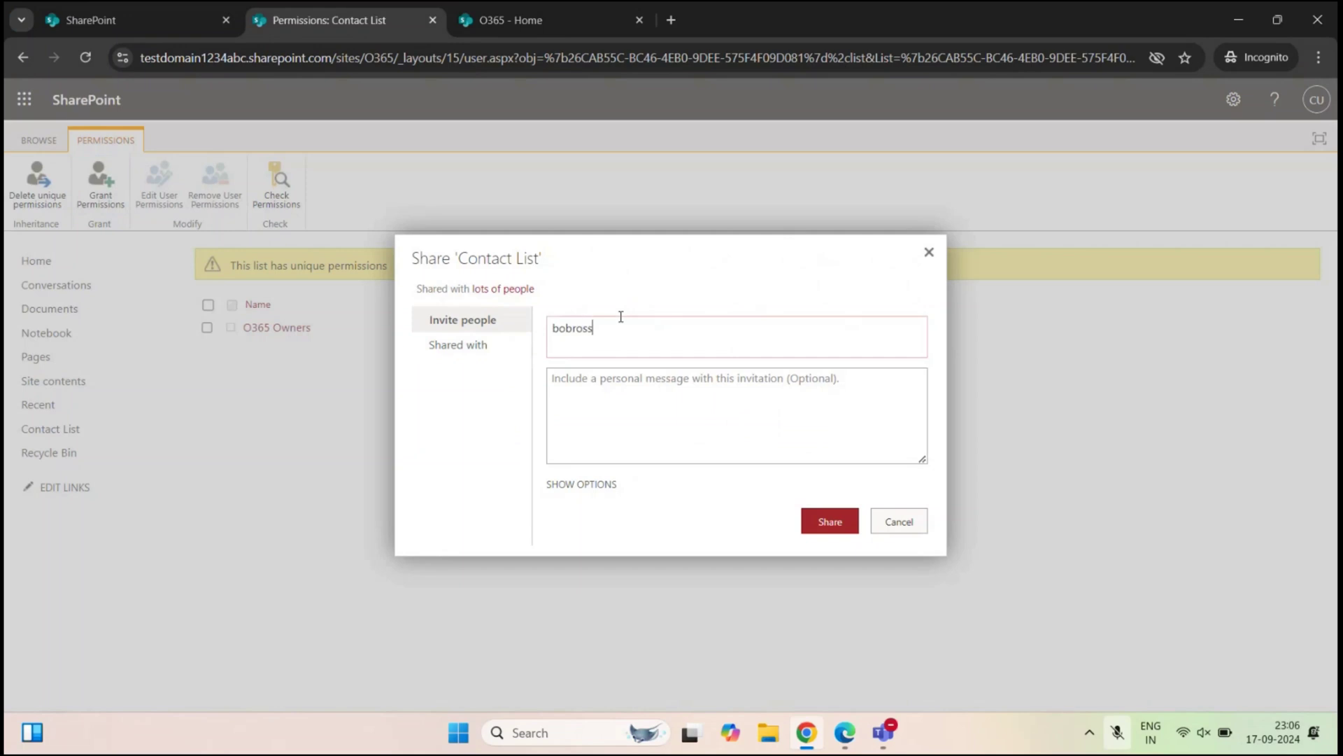
pyautogui.click(594, 375)
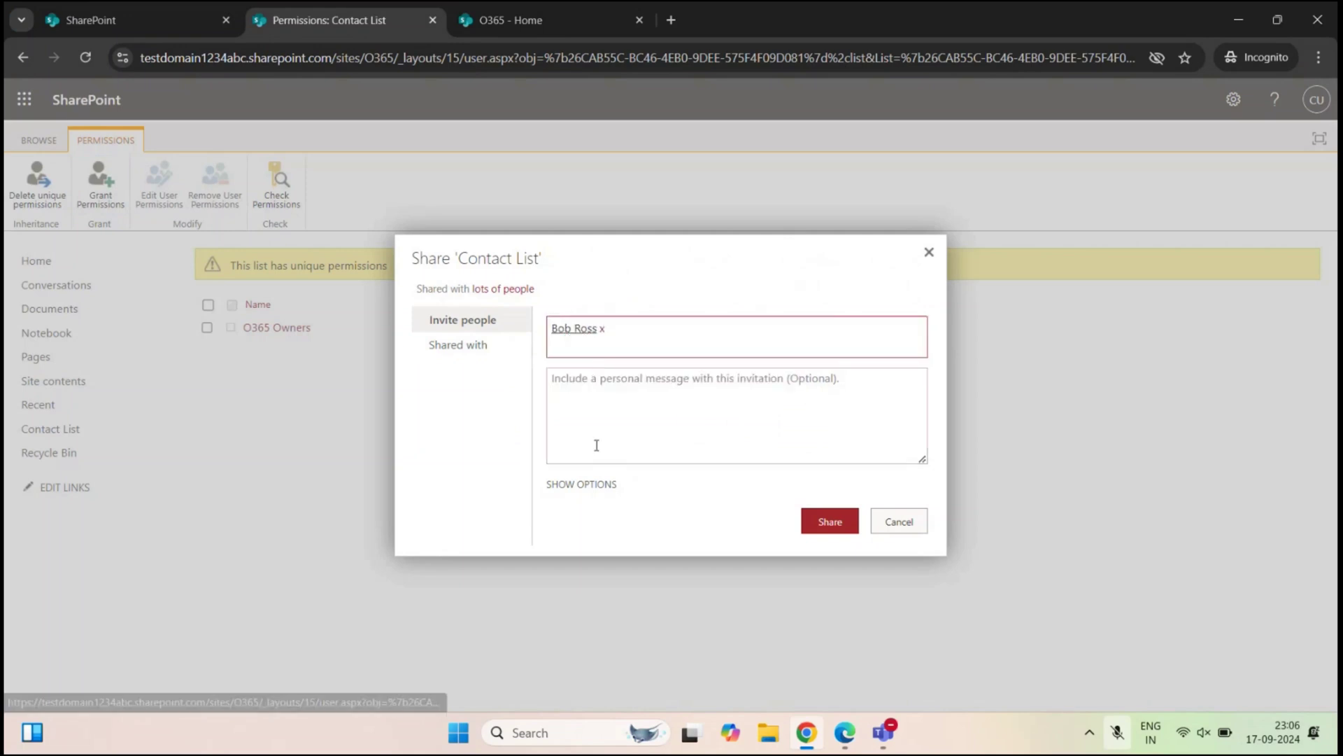
pyautogui.click(584, 484)
pyautogui.click(833, 563)
pyautogui.click(84, 57)
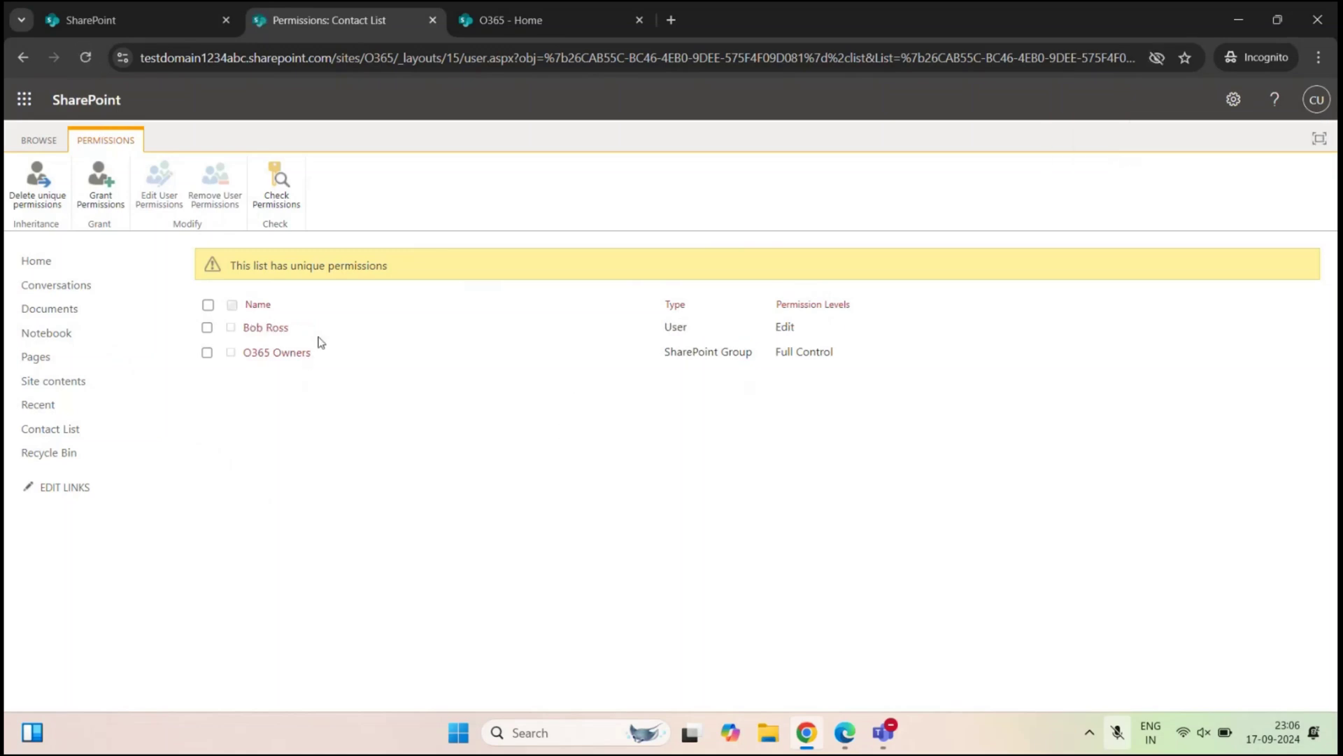
# Review the user's Edit and O365 Owners' Full Control entries, then reload the second user's home page
pyautogui.moveTo(314, 337); pyautogui.dragTo(246, 329)
pyautogui.moveTo(874, 325); pyautogui.dragTo(638, 333)
pyautogui.click(572, 449)
pyautogui.moveTo(314, 354); pyautogui.dragTo(245, 351)
pyautogui.click(948, 403)
pyautogui.moveTo(918, 357); pyautogui.dragTo(686, 353)
pyautogui.click(645, 390)
pyautogui.click(844, 732)
pyautogui.click(105, 204)
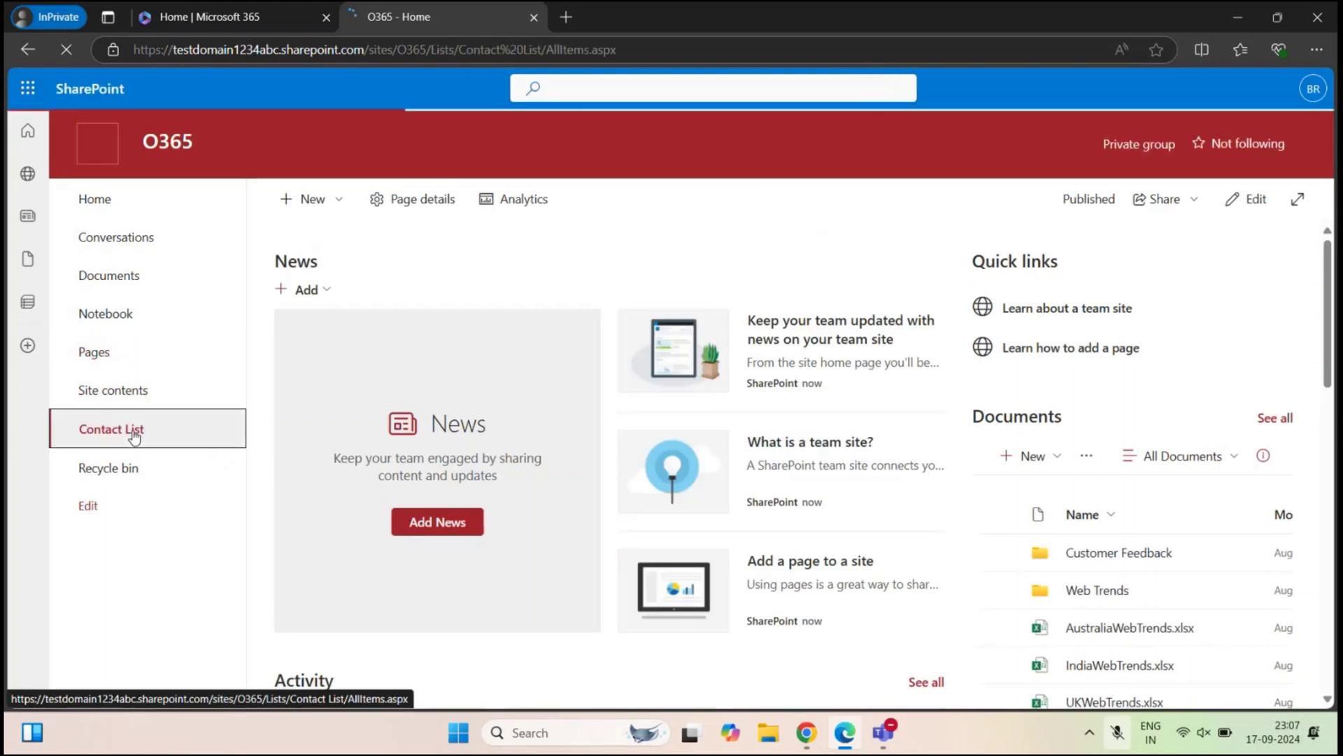
# As the second user, open Contact List, toggle grid editing, select and deselect the CEO's item
pyautogui.click(133, 429)
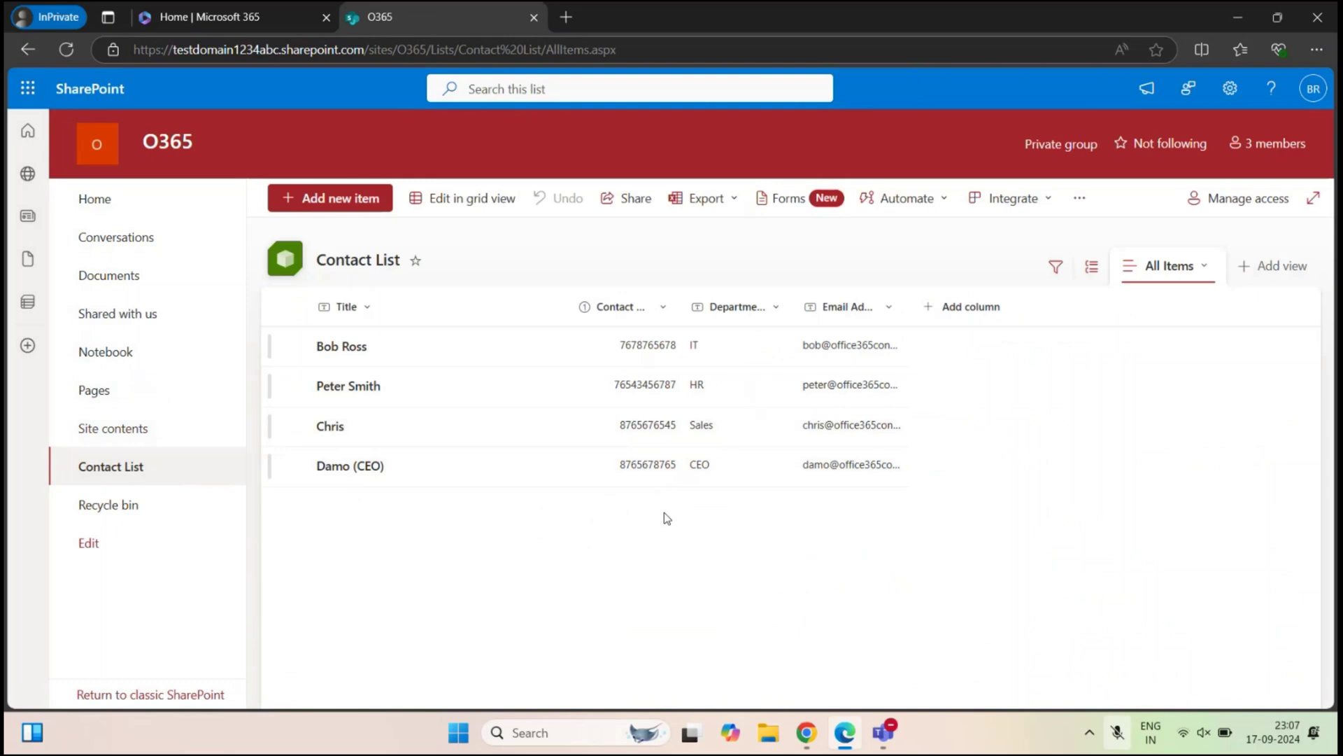
pyautogui.click(465, 201)
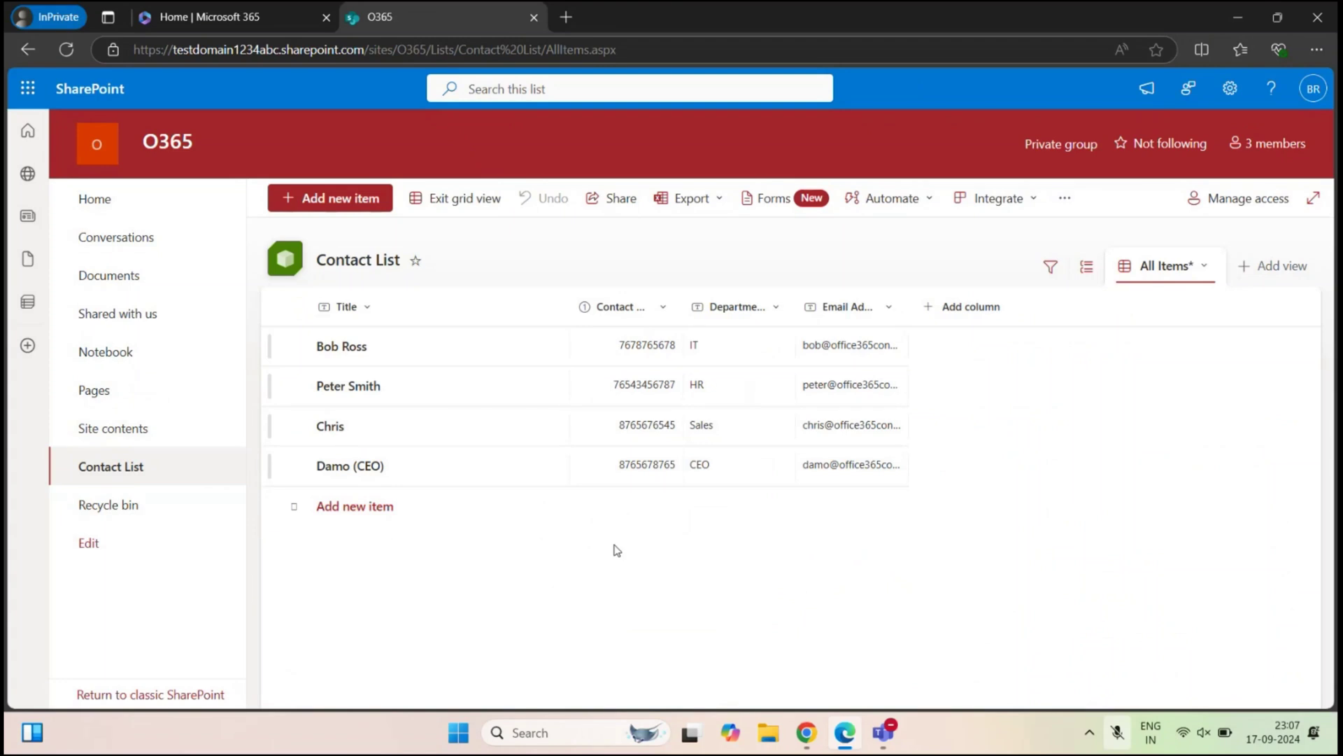
pyautogui.click(454, 199)
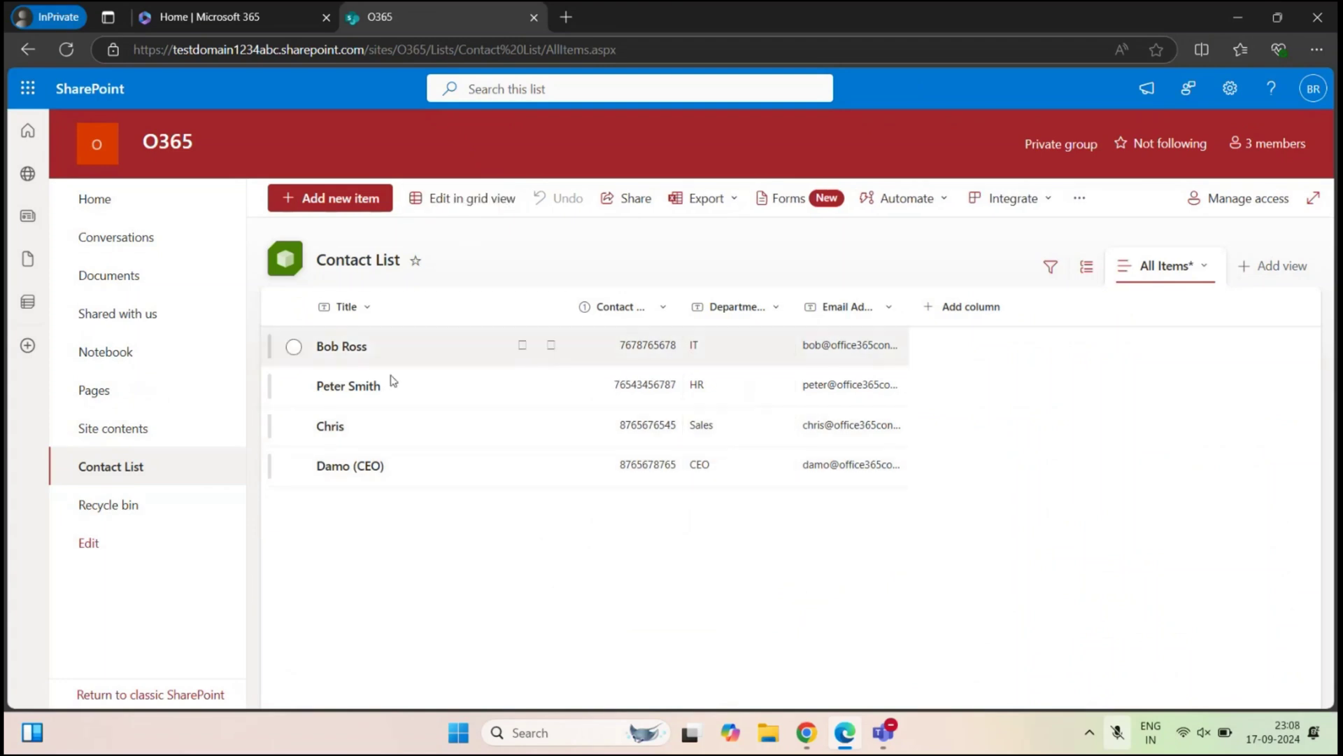
pyautogui.click(294, 467)
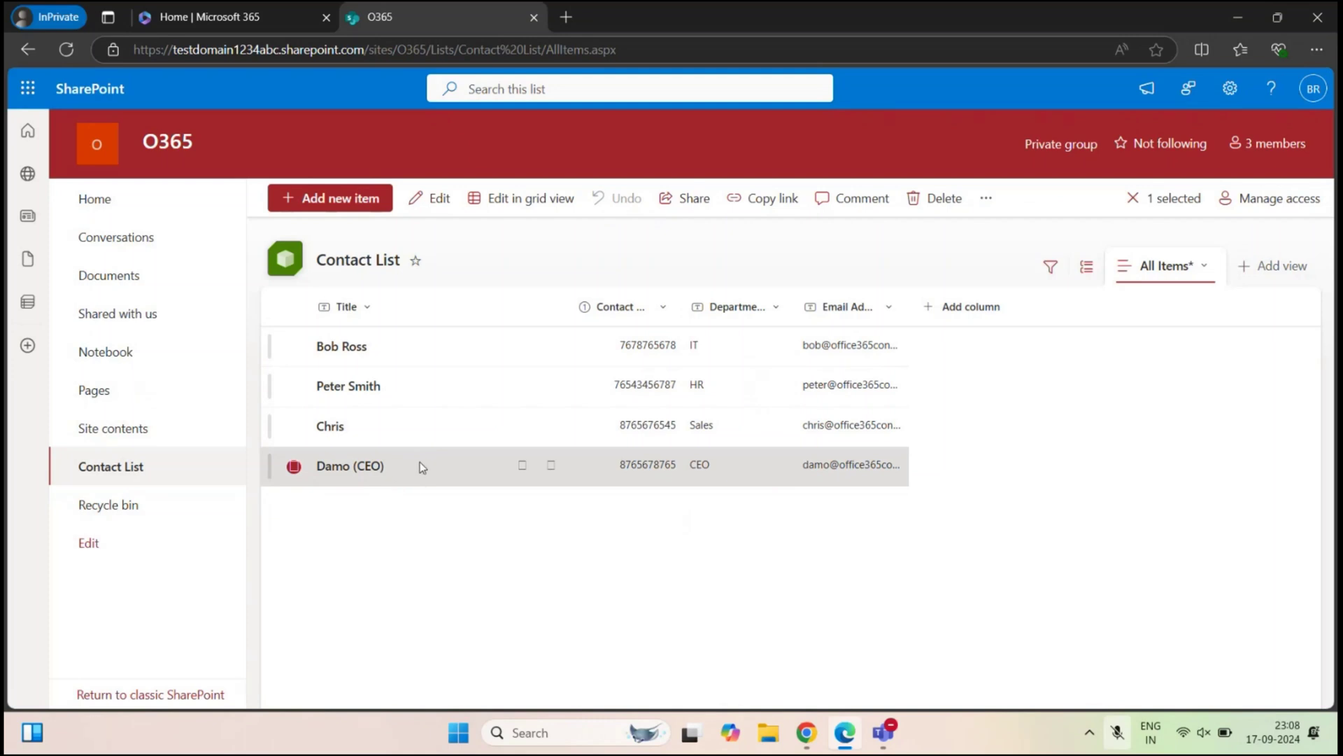
pyautogui.click(430, 536)
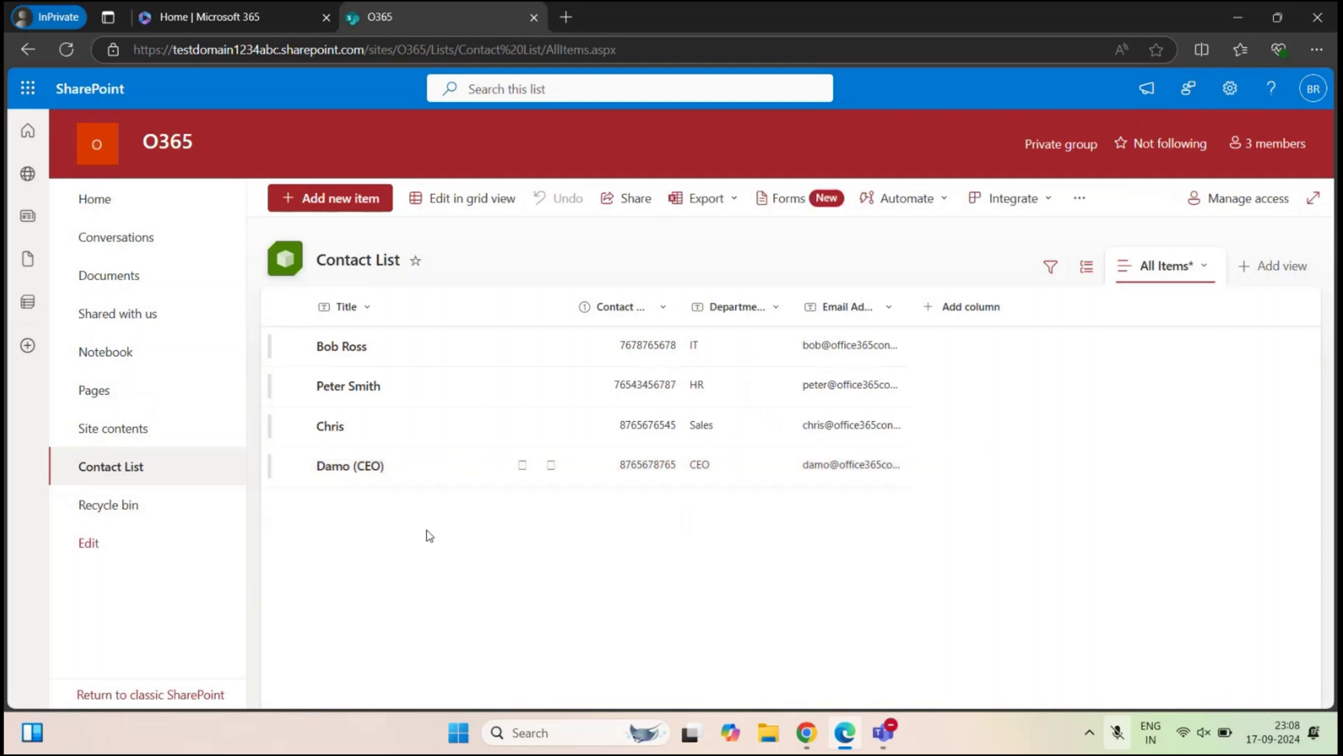
pyautogui.hotkey('alt', 'Tab')
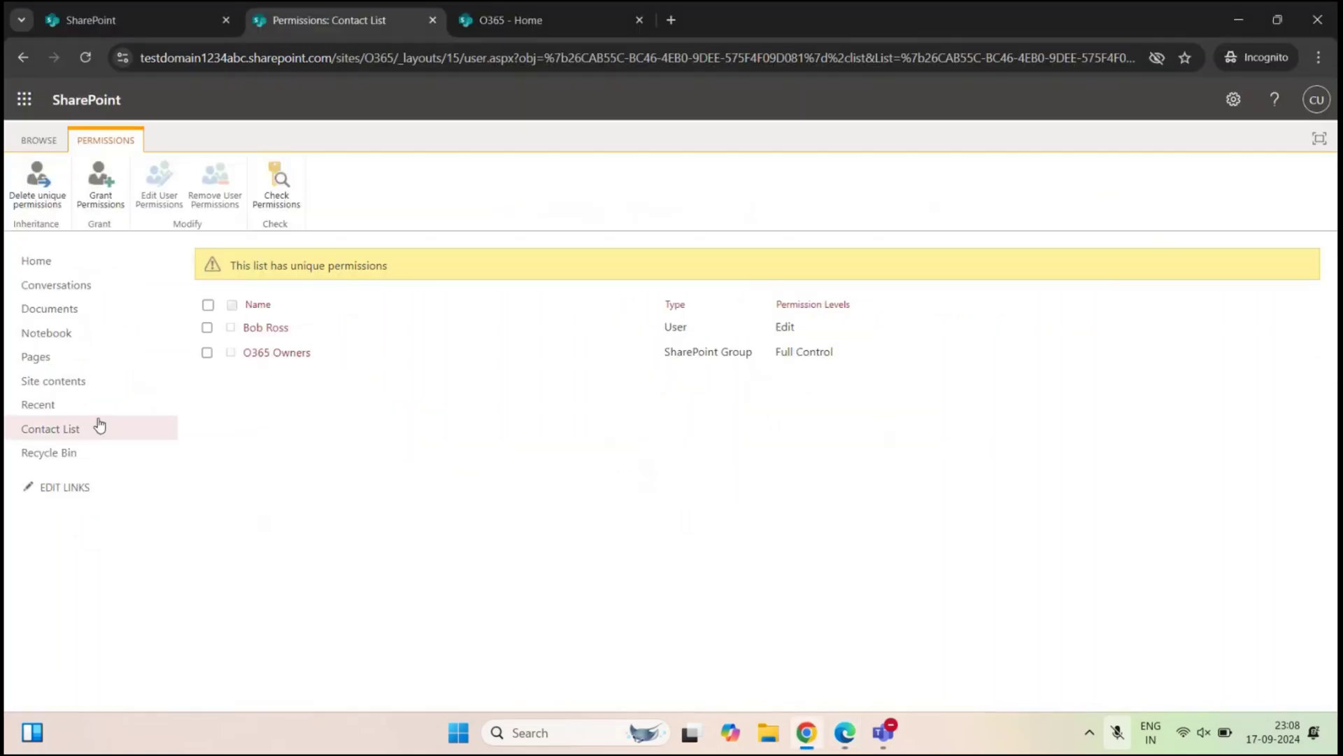
# Open Manage access for the CEO's contact item and view its groups and people
pyautogui.click(62, 437)
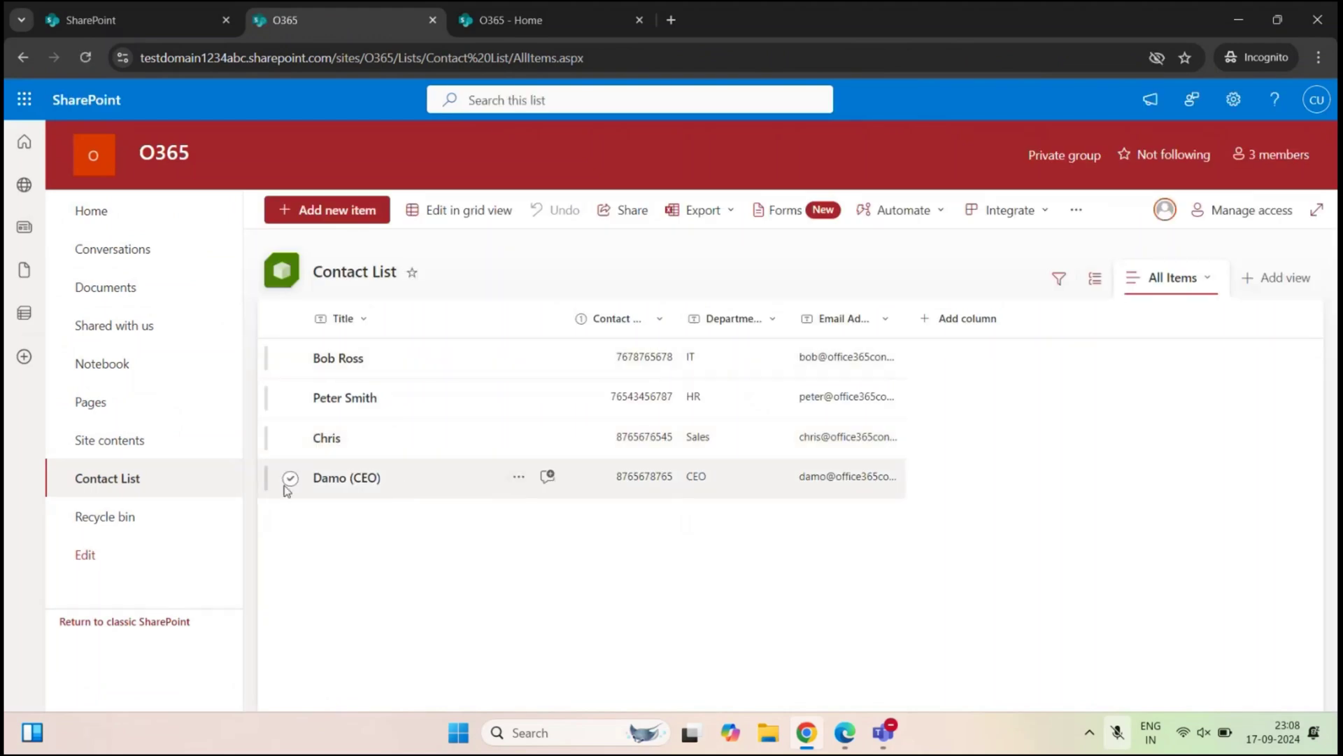
pyautogui.rightClick(348, 482)
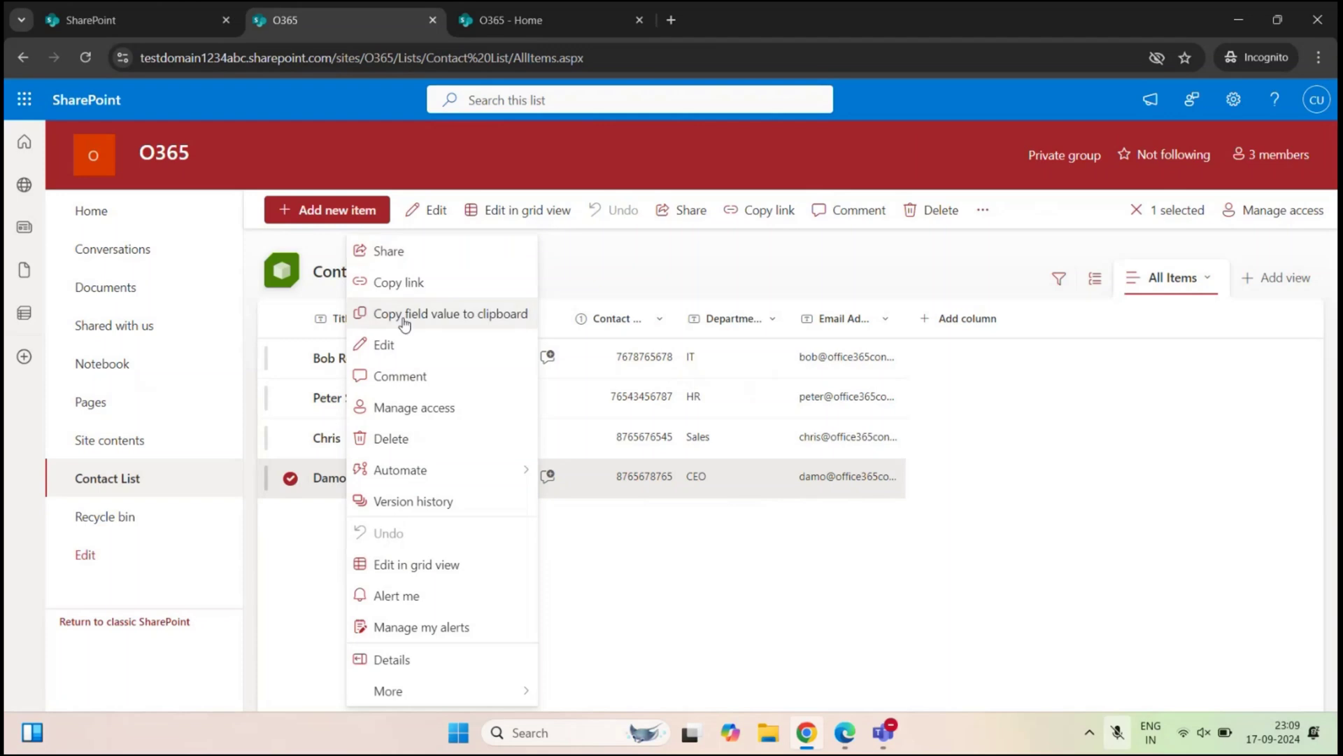
pyautogui.click(401, 409)
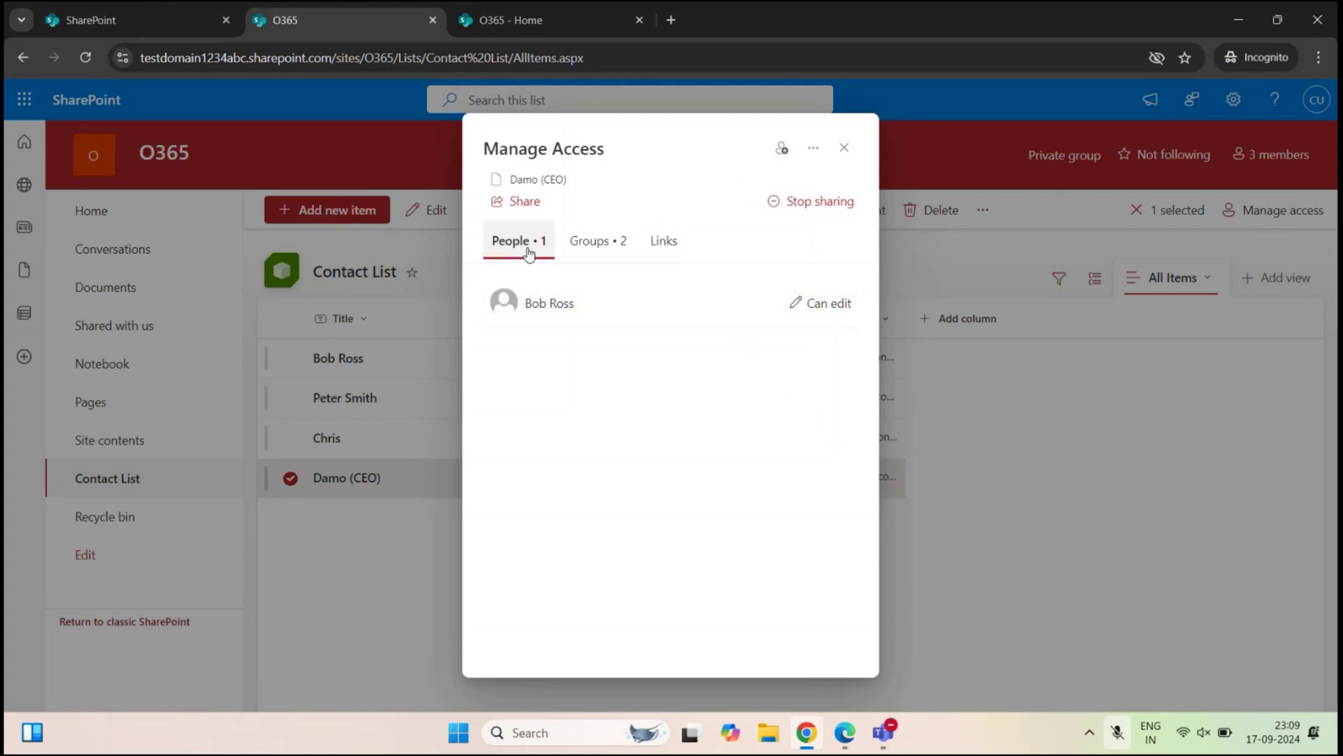
pyautogui.click(596, 243)
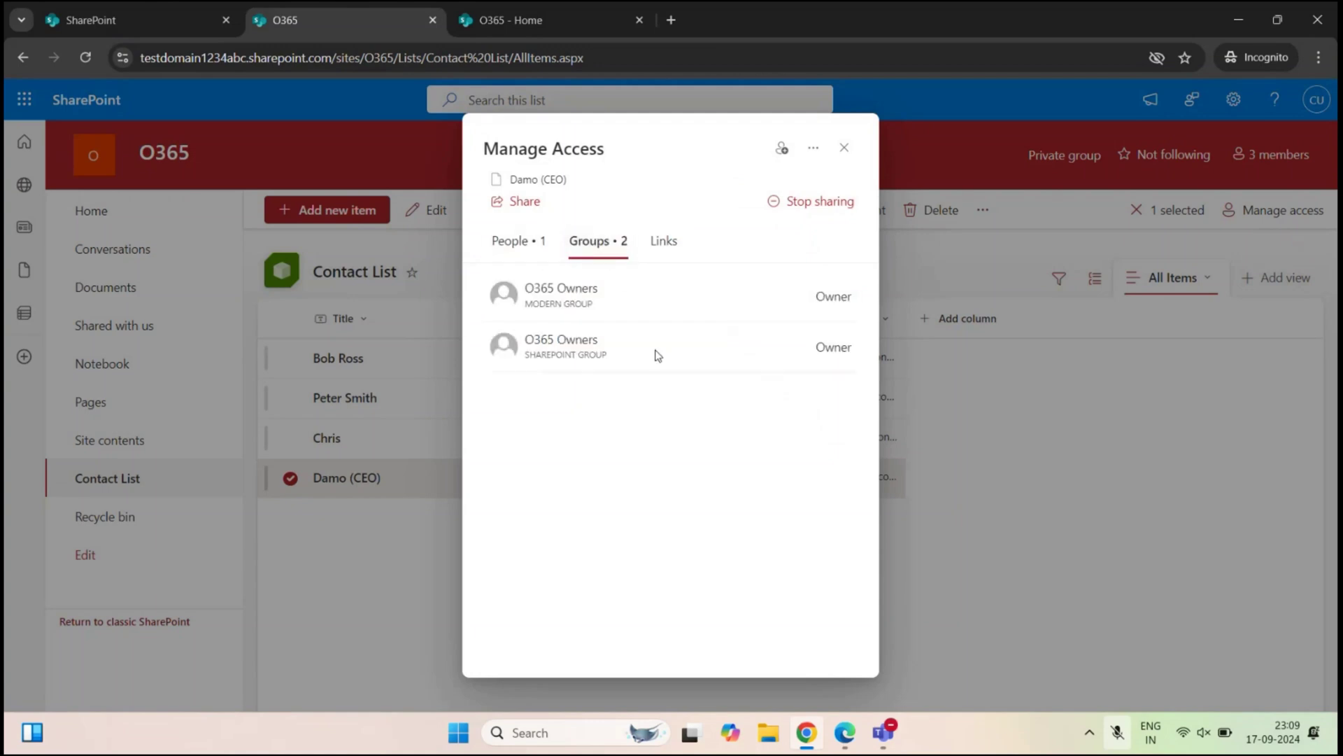
pyautogui.click(519, 242)
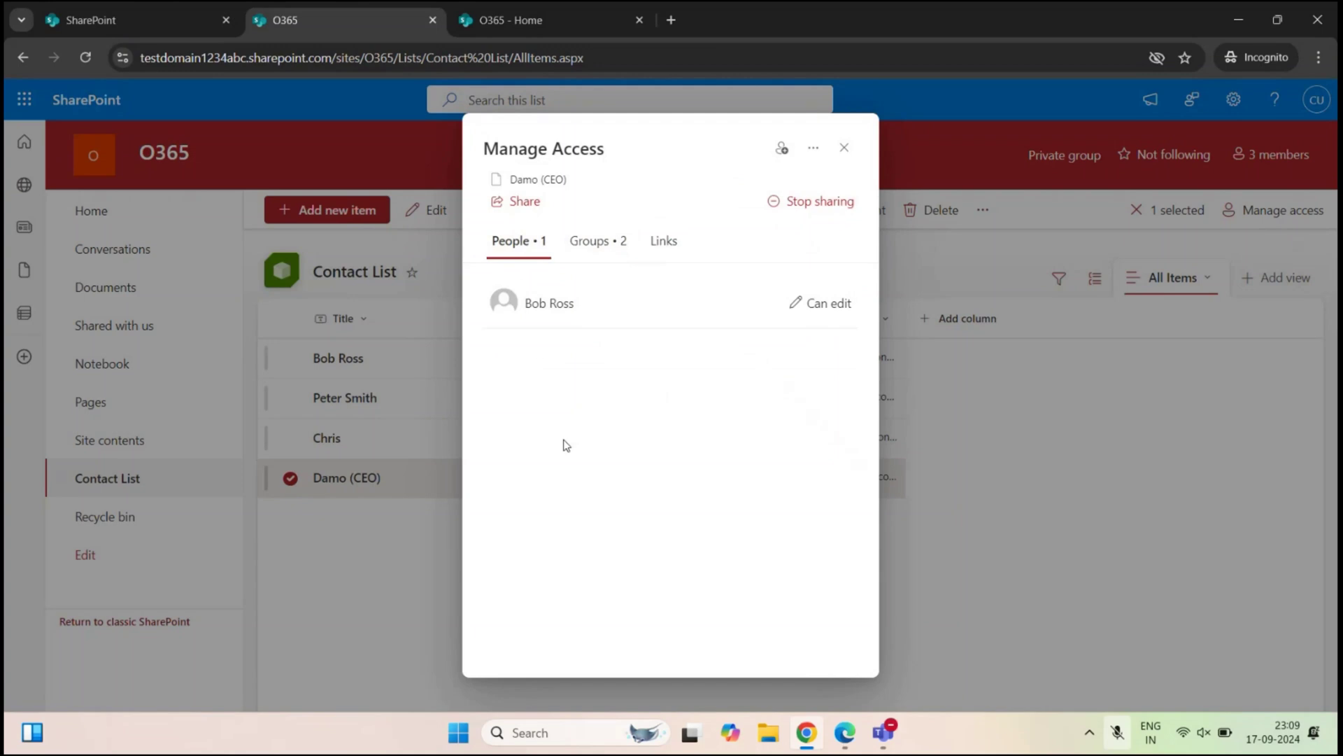
# Check the second user's direct access and permission levels, then go to advanced permissions
pyautogui.click(607, 321)
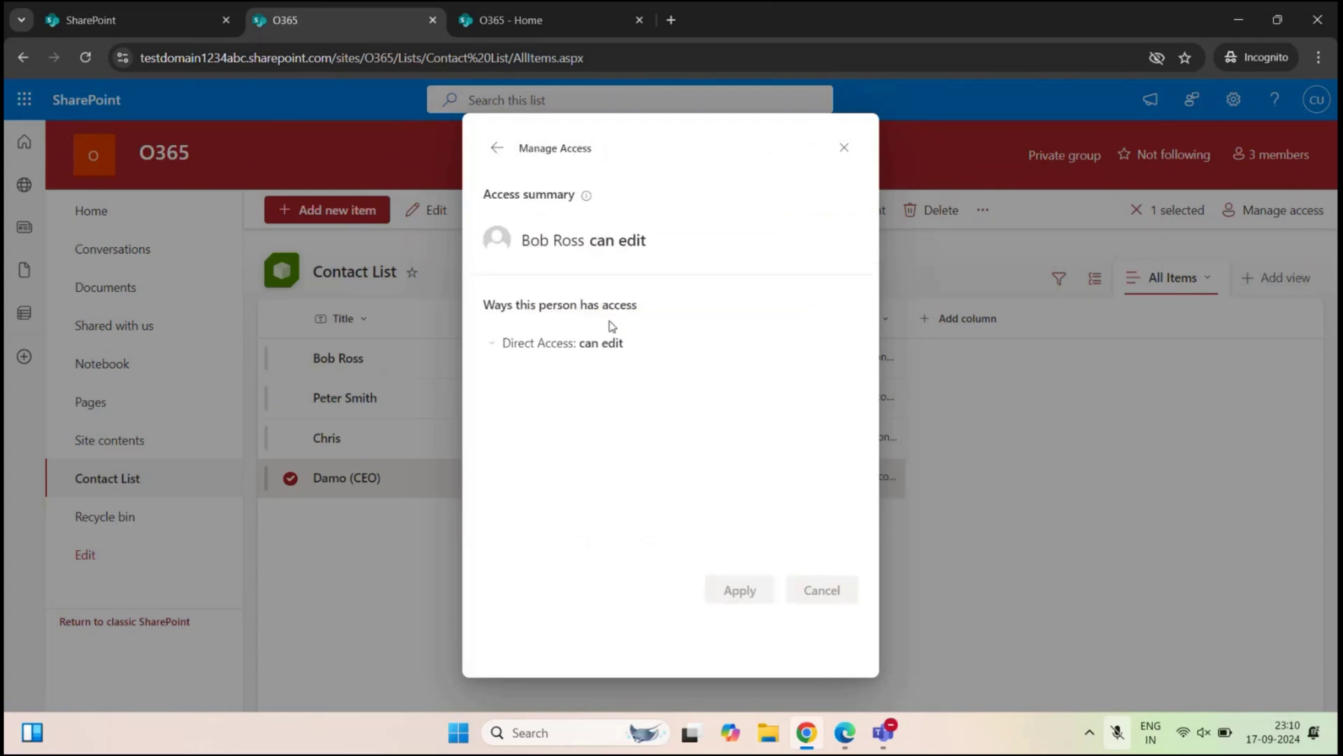
pyautogui.click(494, 344)
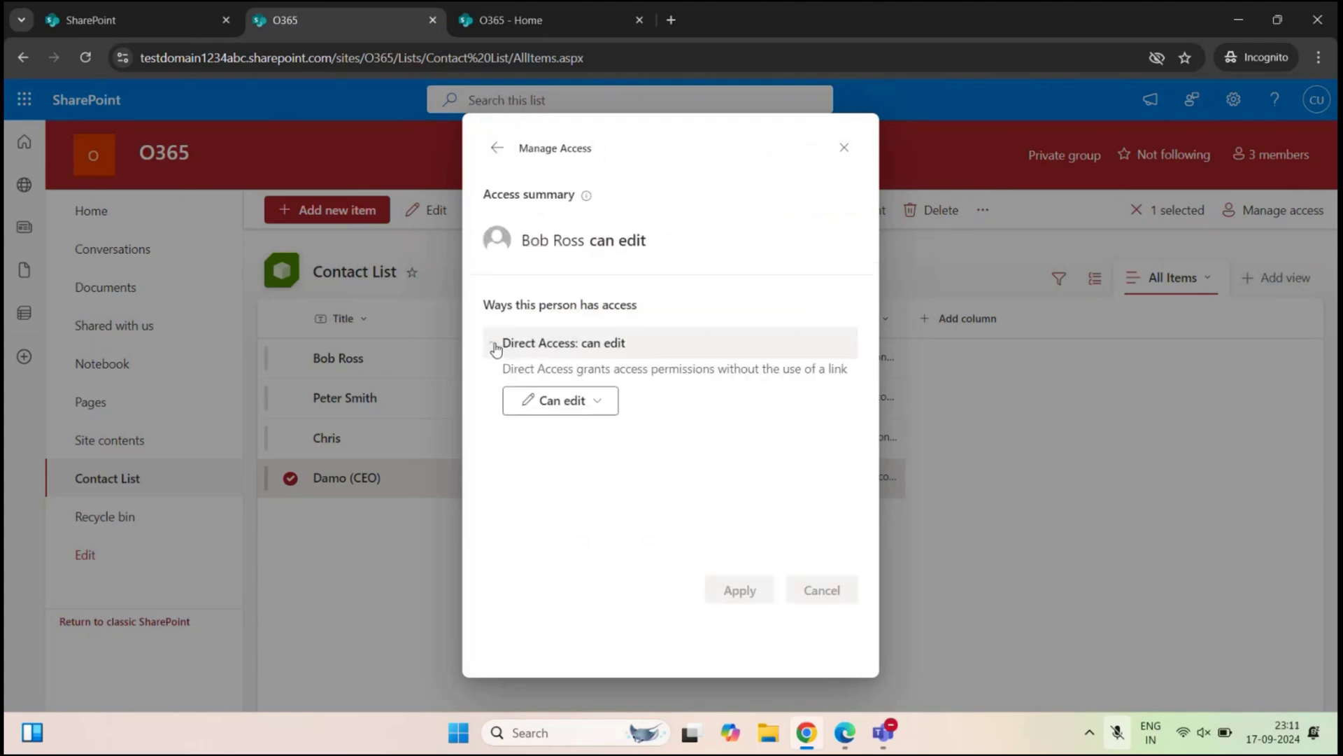
pyautogui.click(564, 408)
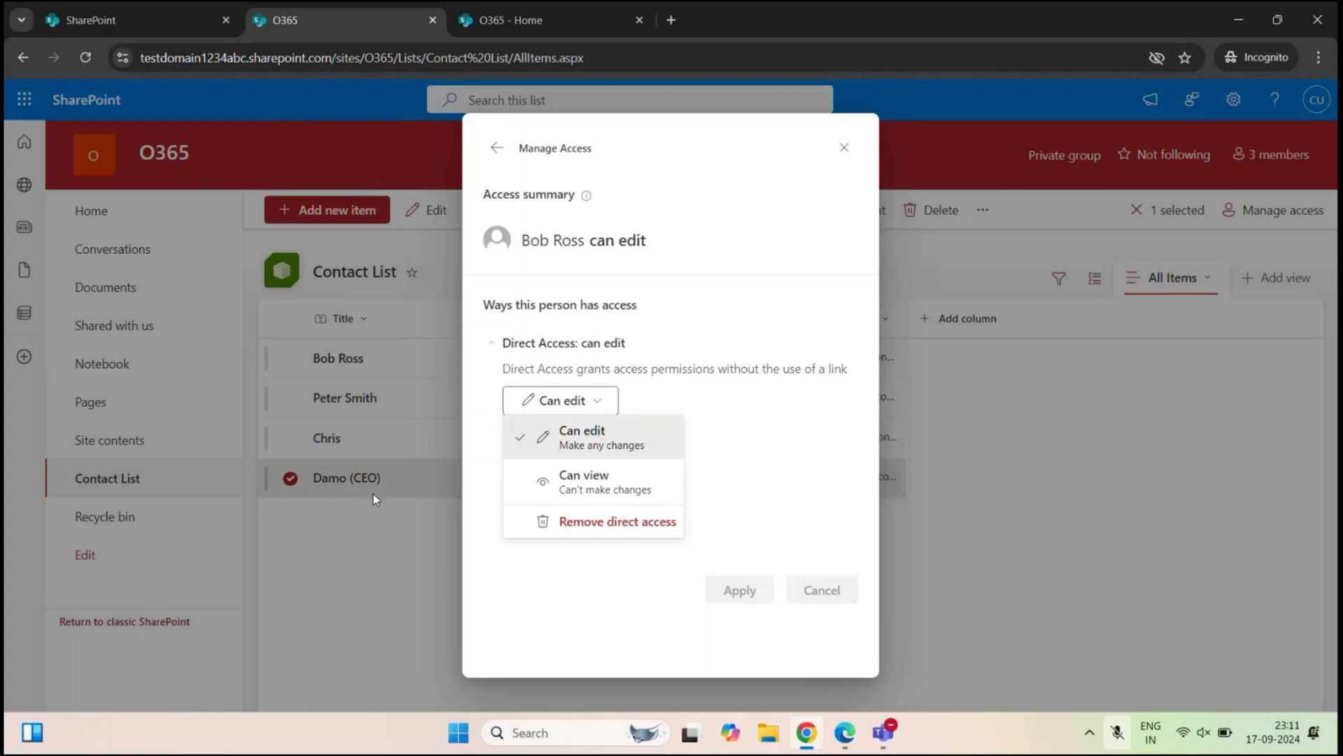
pyautogui.click(497, 147)
pyautogui.click(812, 147)
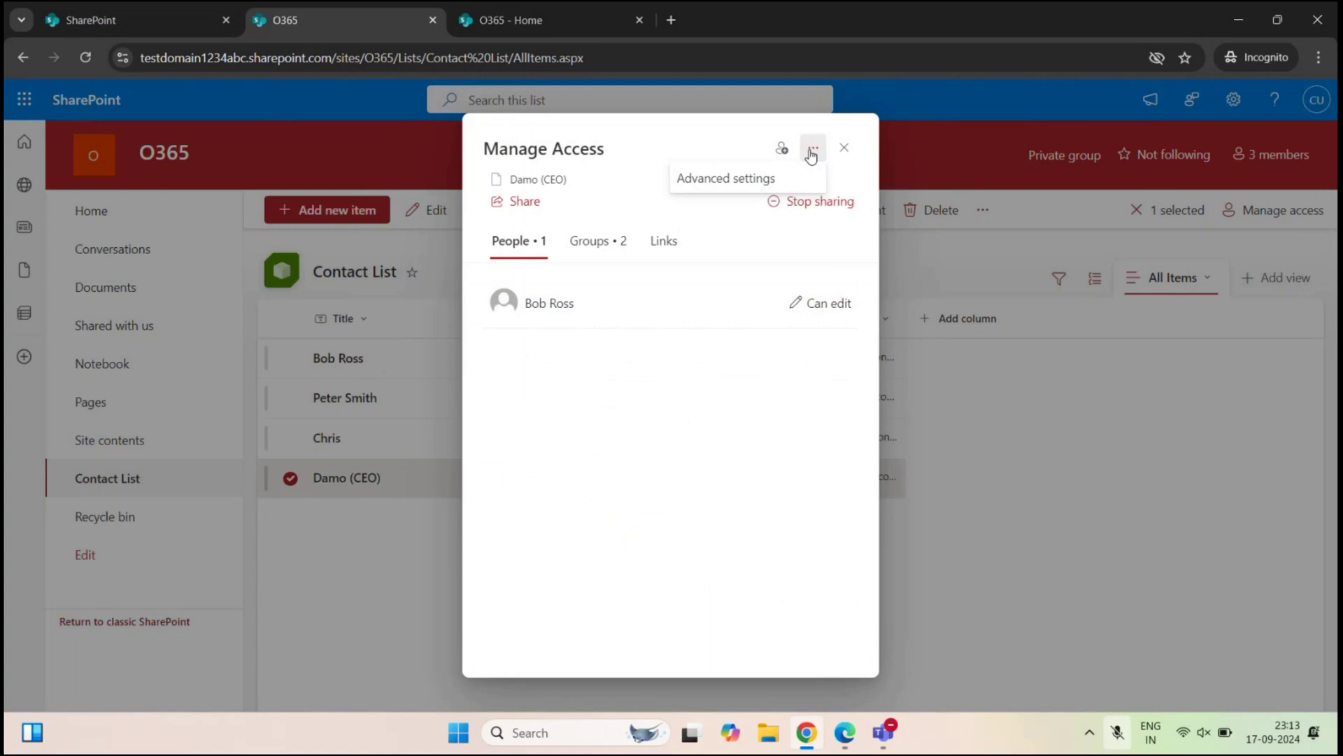
pyautogui.click(744, 180)
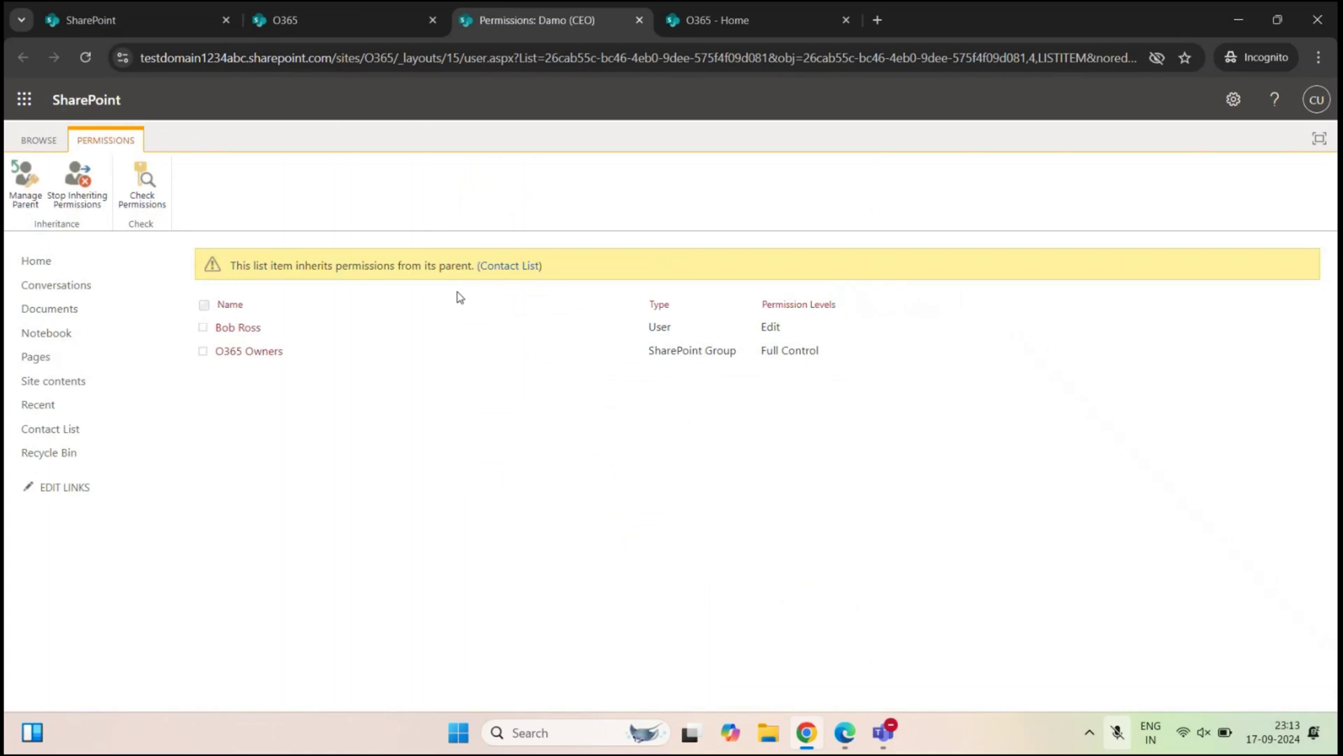
# Highlight the notice that the CEO item inherits permissions from Contact List
pyautogui.moveTo(232, 265); pyautogui.dragTo(465, 260)
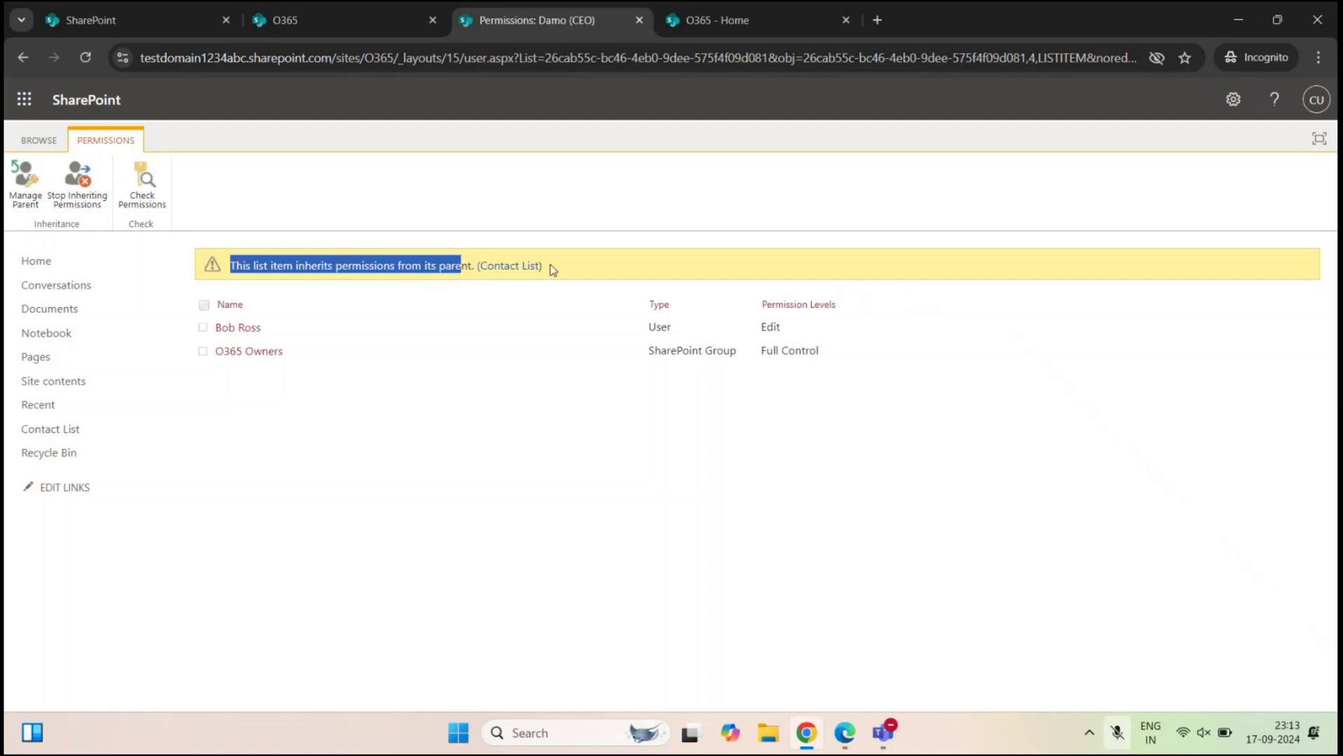
pyautogui.moveTo(553, 269); pyautogui.dragTo(475, 268)
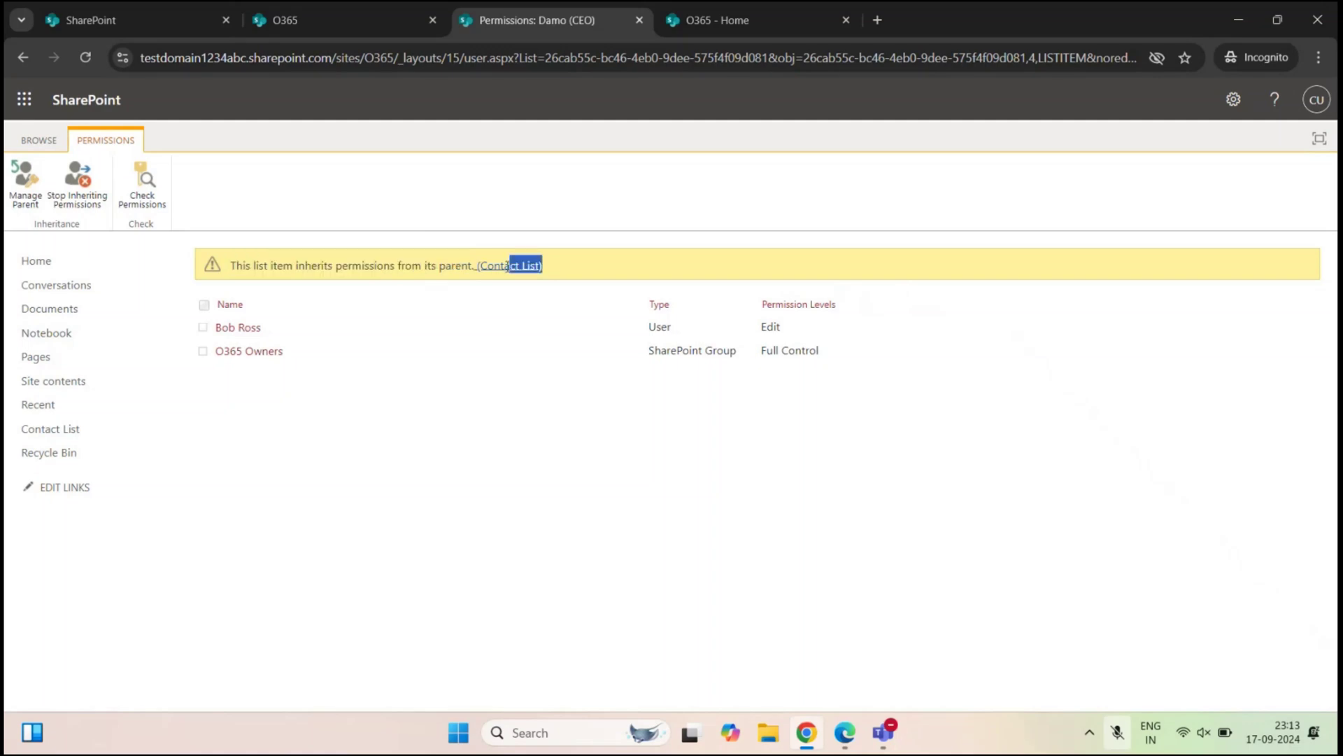
pyautogui.click(579, 274)
pyautogui.moveTo(557, 274); pyautogui.dragTo(472, 268)
pyautogui.click(443, 439)
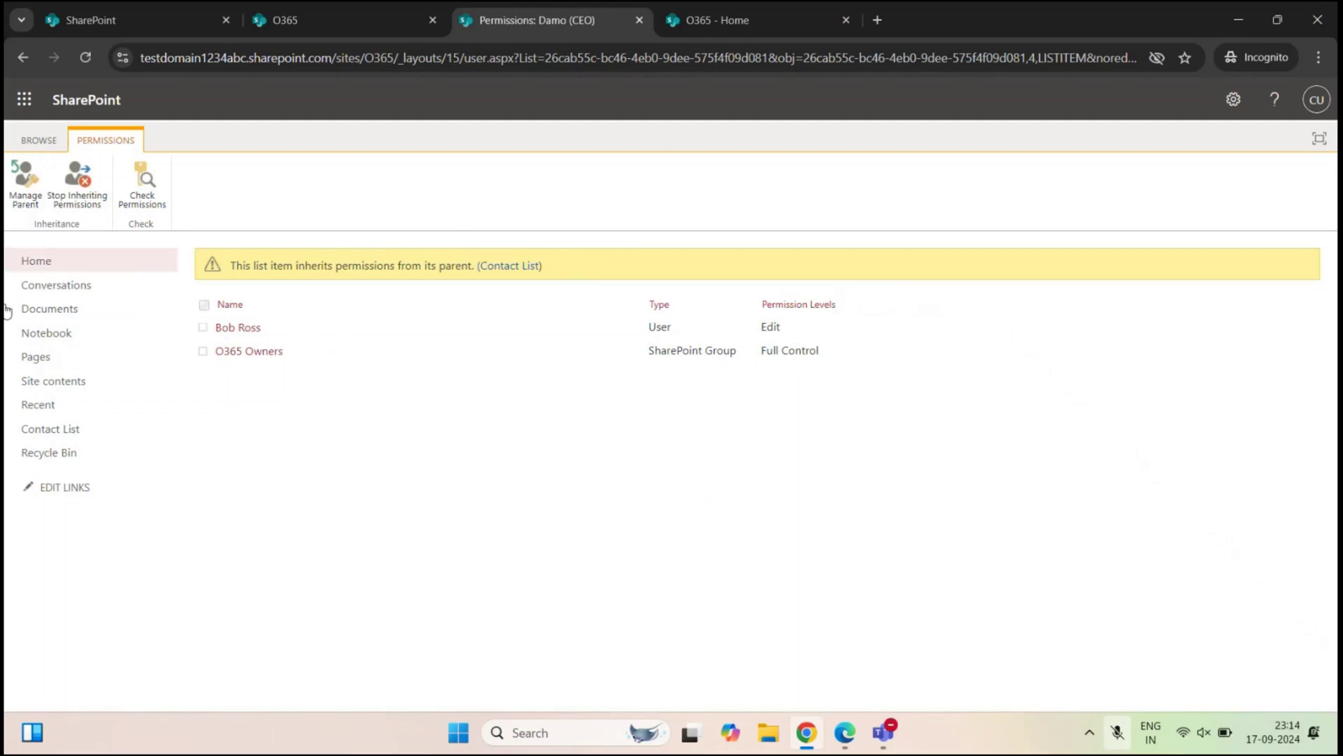
pyautogui.moveTo(318, 266); pyautogui.dragTo(456, 266)
pyautogui.click(448, 263)
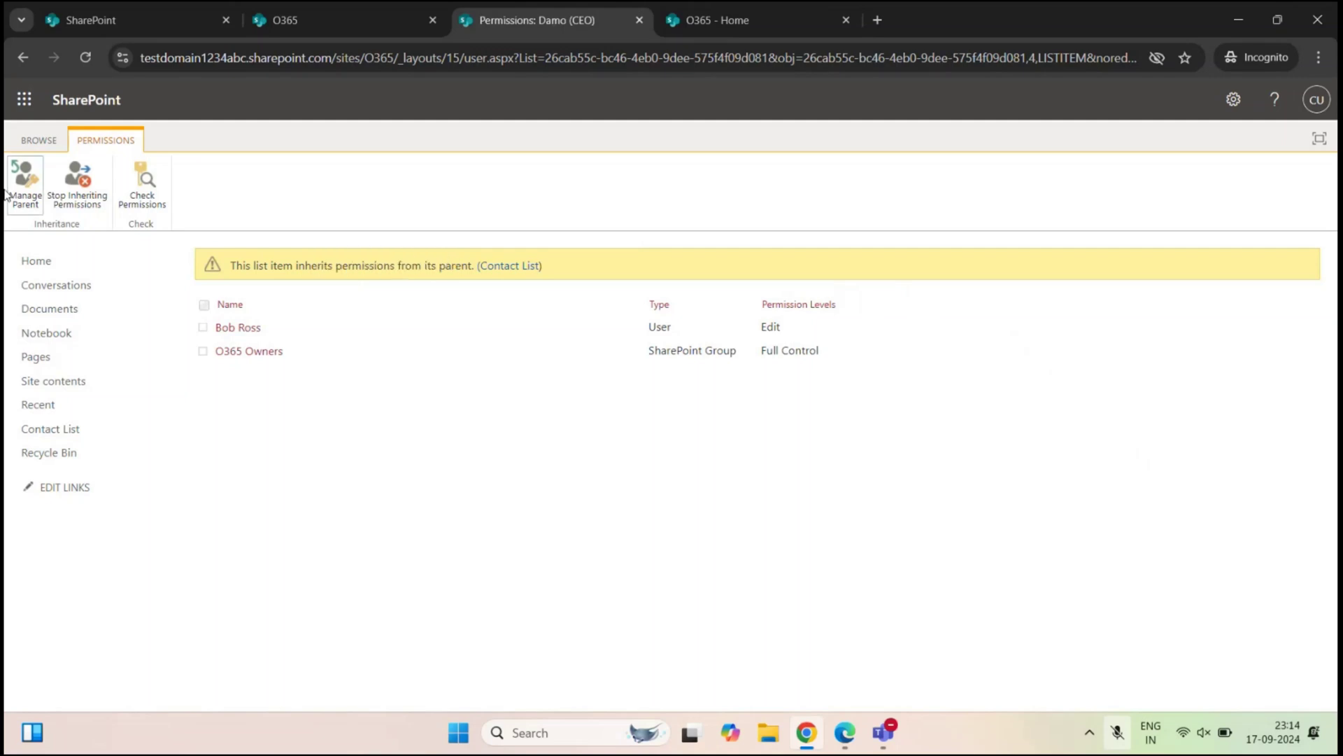
# Stop the CEO item inheriting permissions, confirm, and highlight the unique permissions notice
pyautogui.click(72, 201)
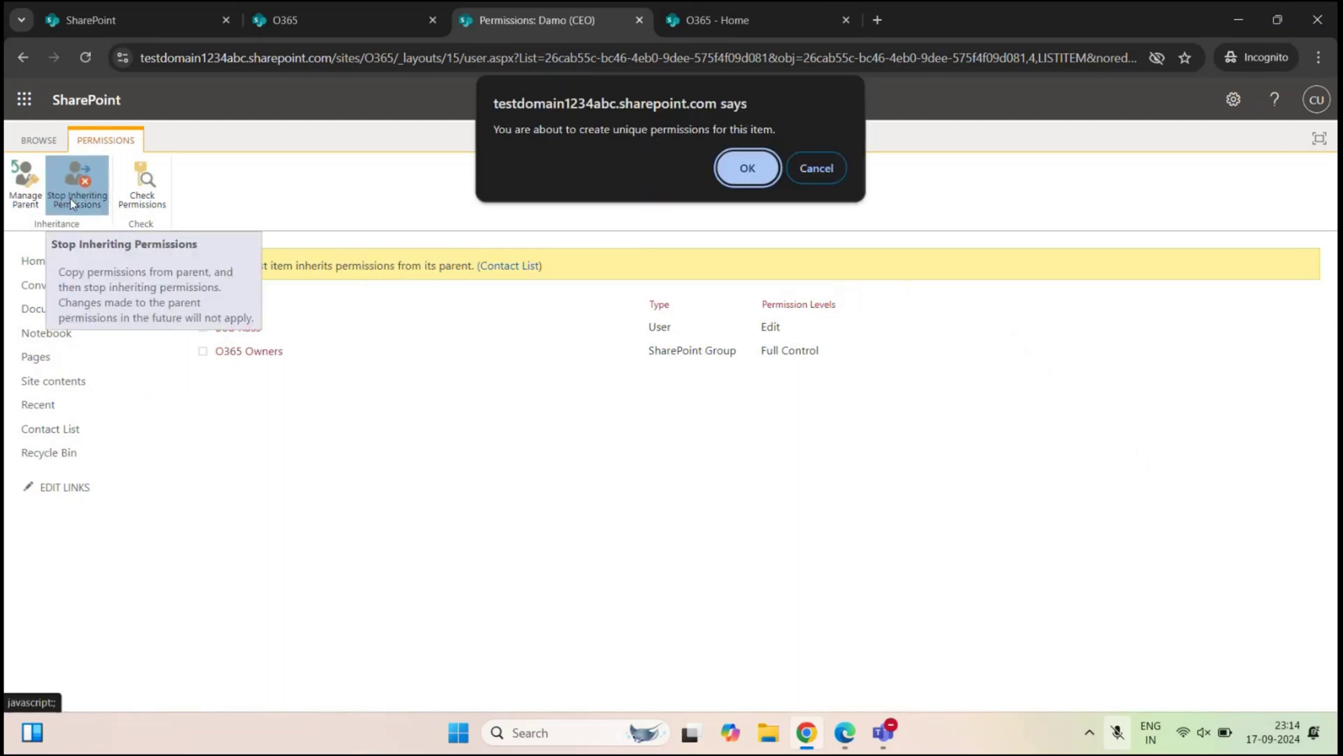
pyautogui.click(735, 167)
pyautogui.moveTo(234, 260); pyautogui.dragTo(428, 273)
pyautogui.click(434, 272)
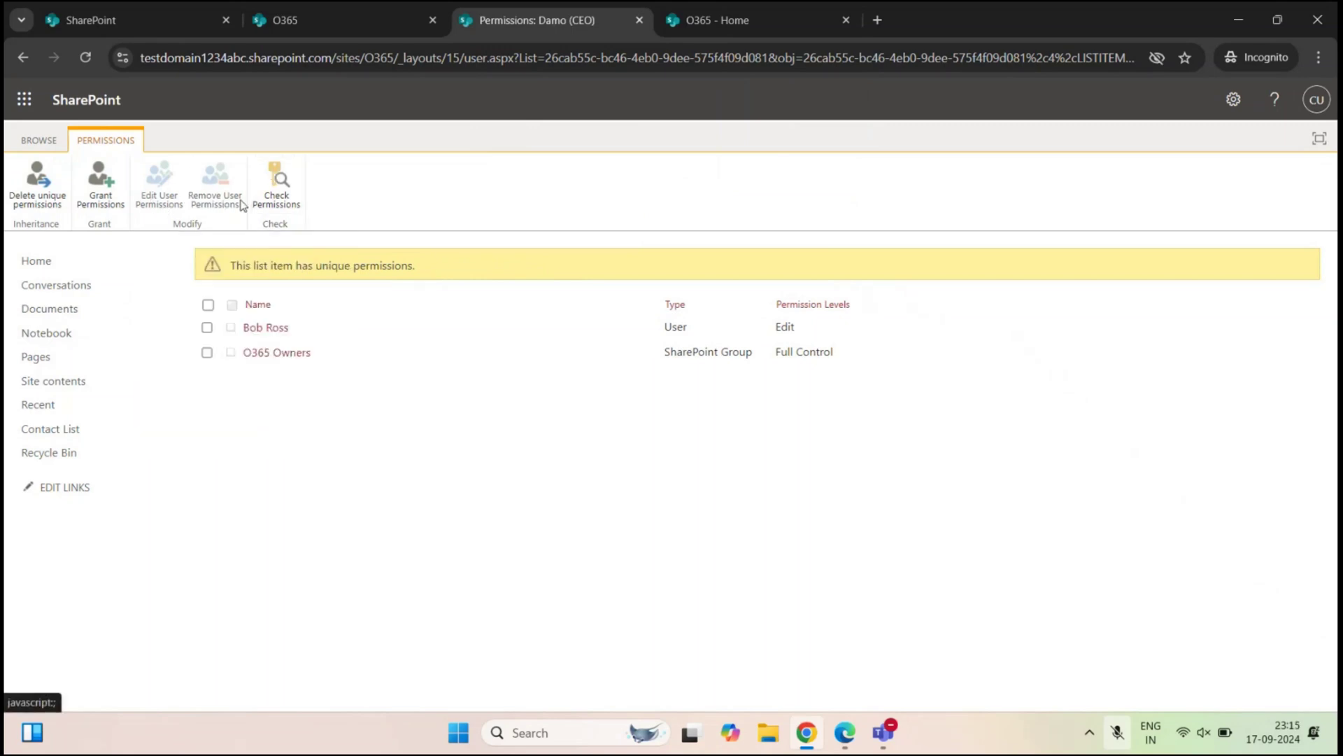
# Remove the second user's Edit permission from the CEO item, leaving O365 Owners Full Control
pyautogui.click(208, 327)
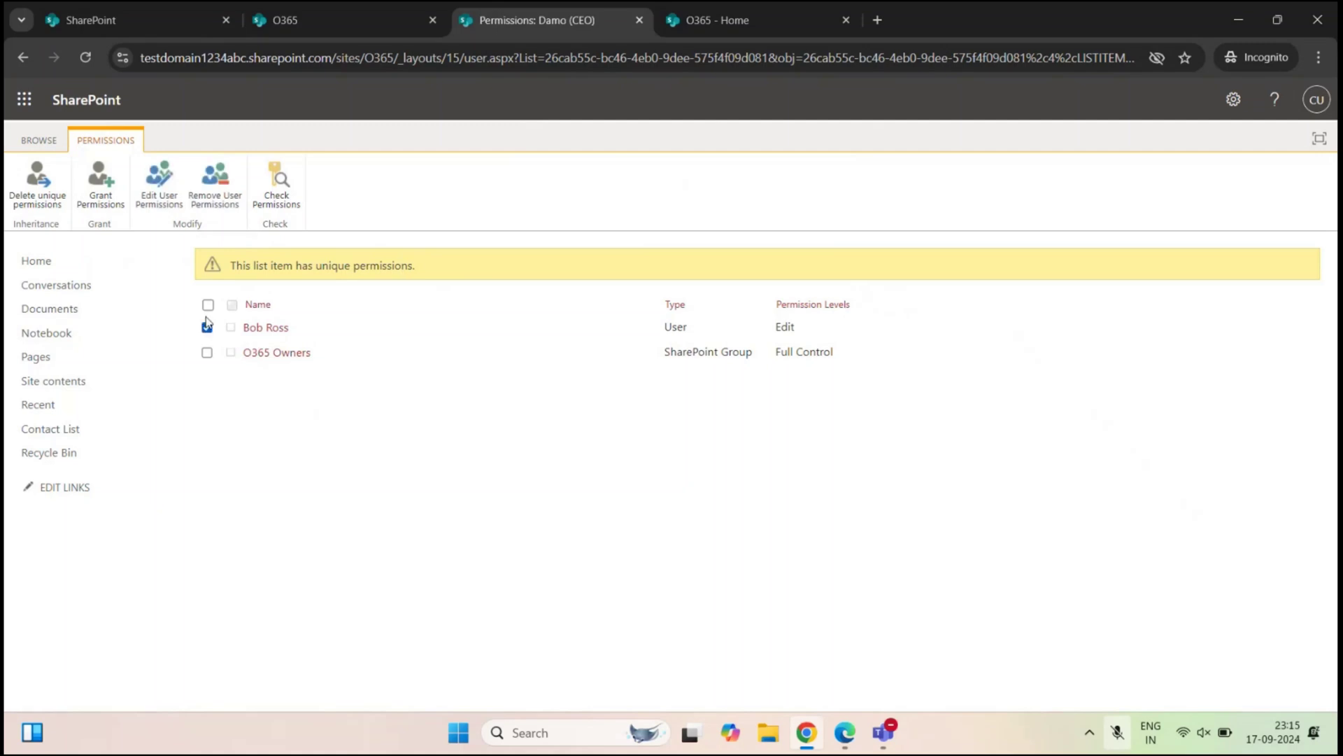
pyautogui.click(210, 183)
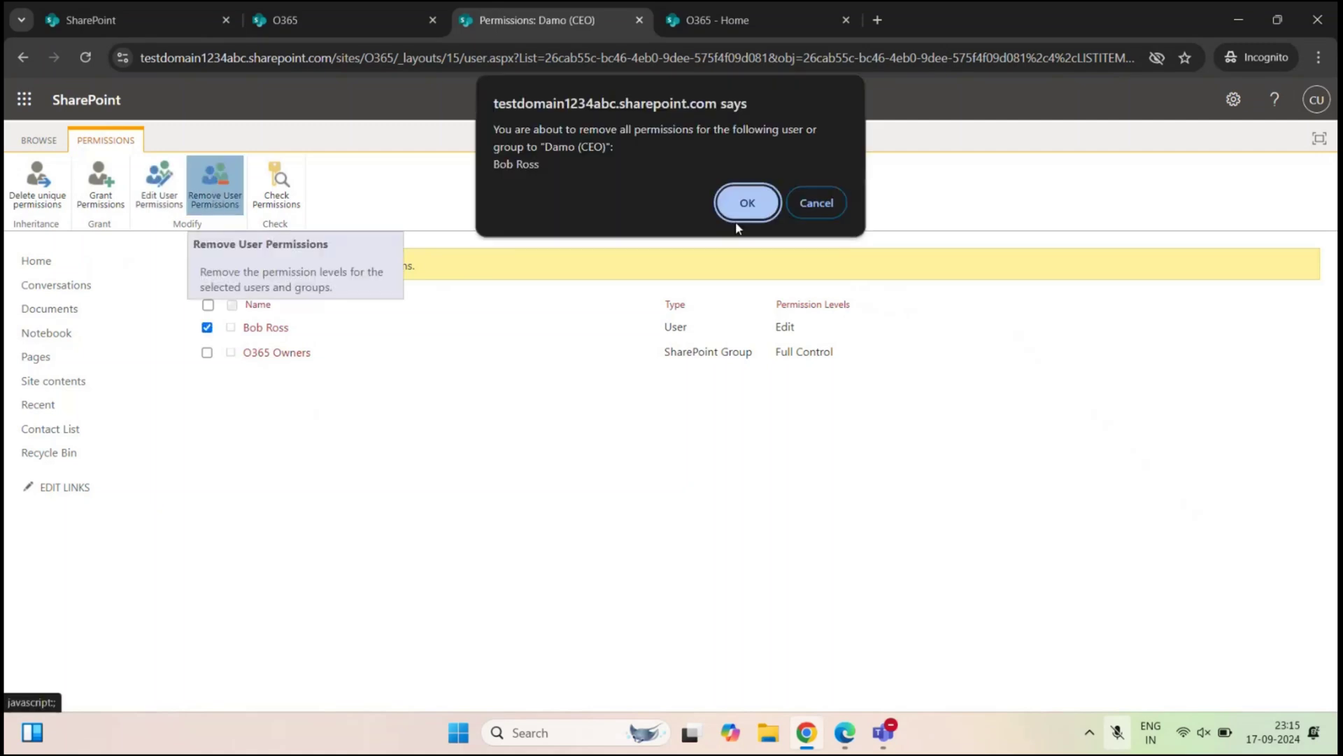
pyautogui.click(748, 202)
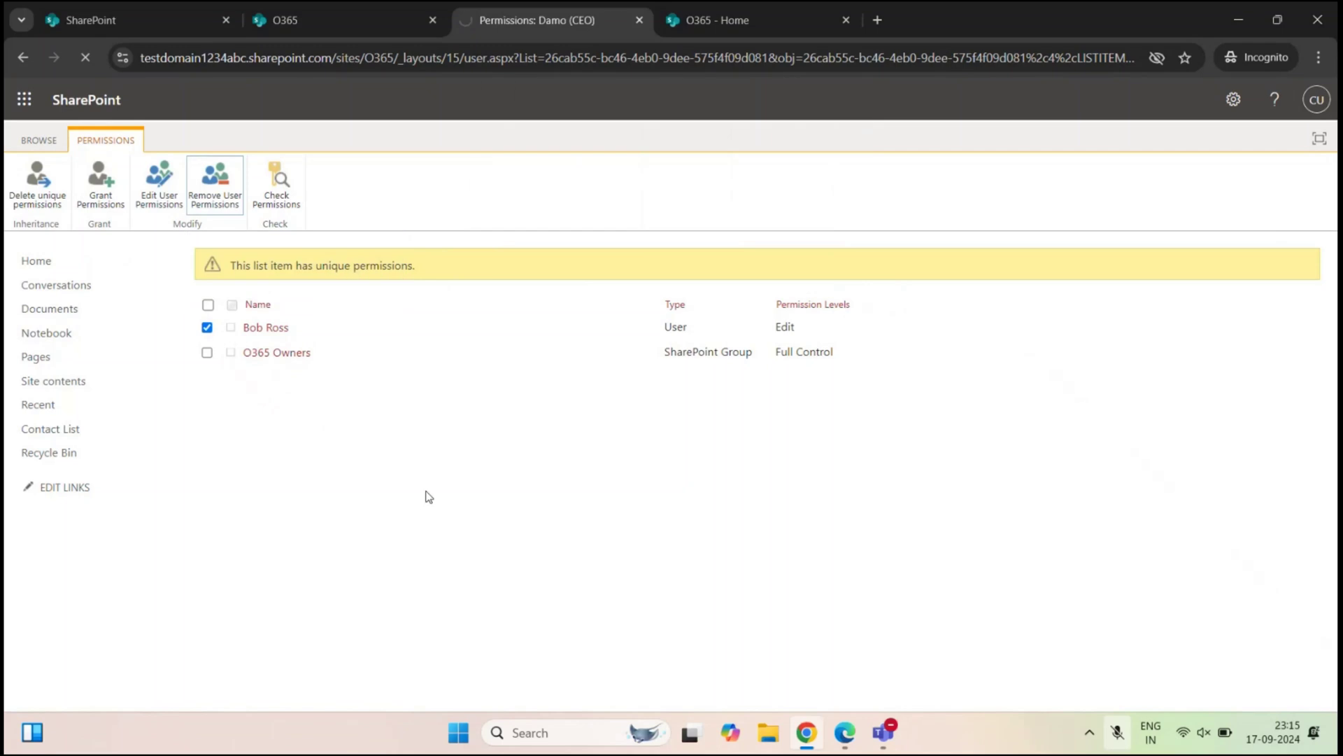
pyautogui.moveTo(322, 328); pyautogui.dragTo(249, 329)
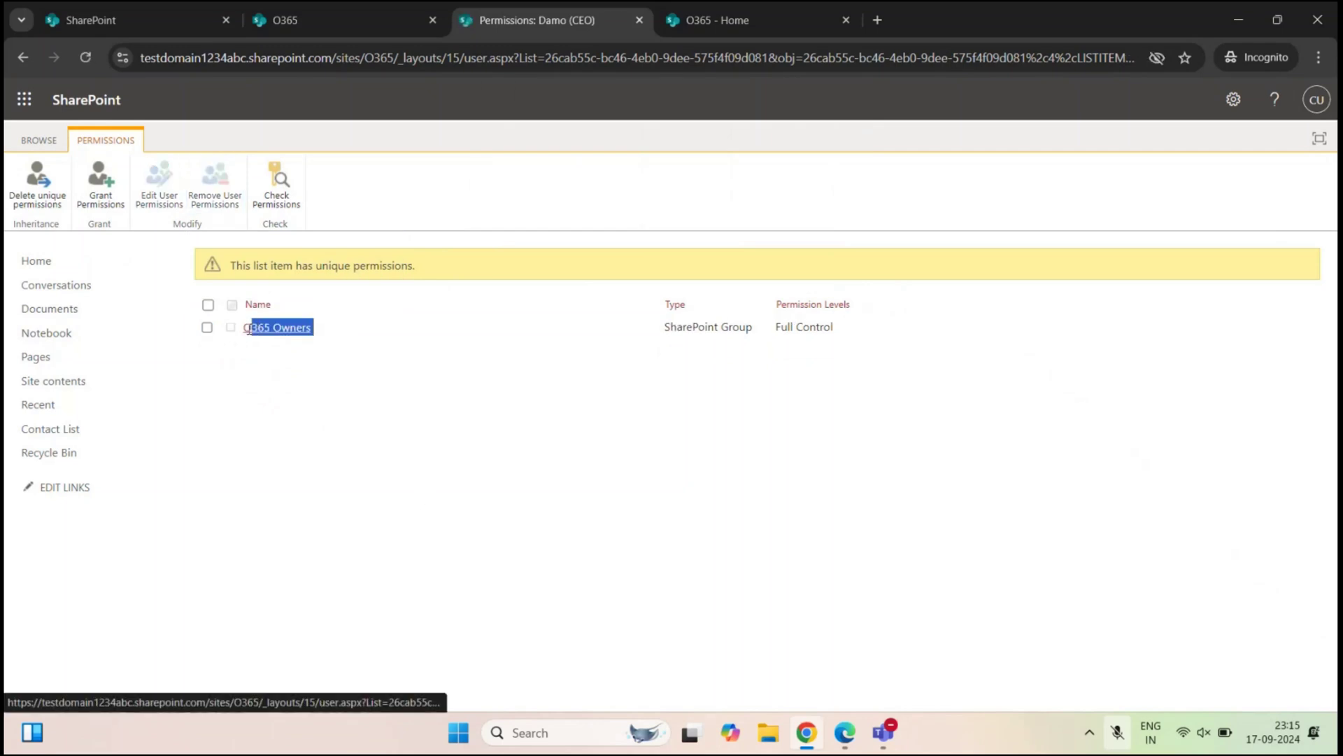
pyautogui.click(413, 362)
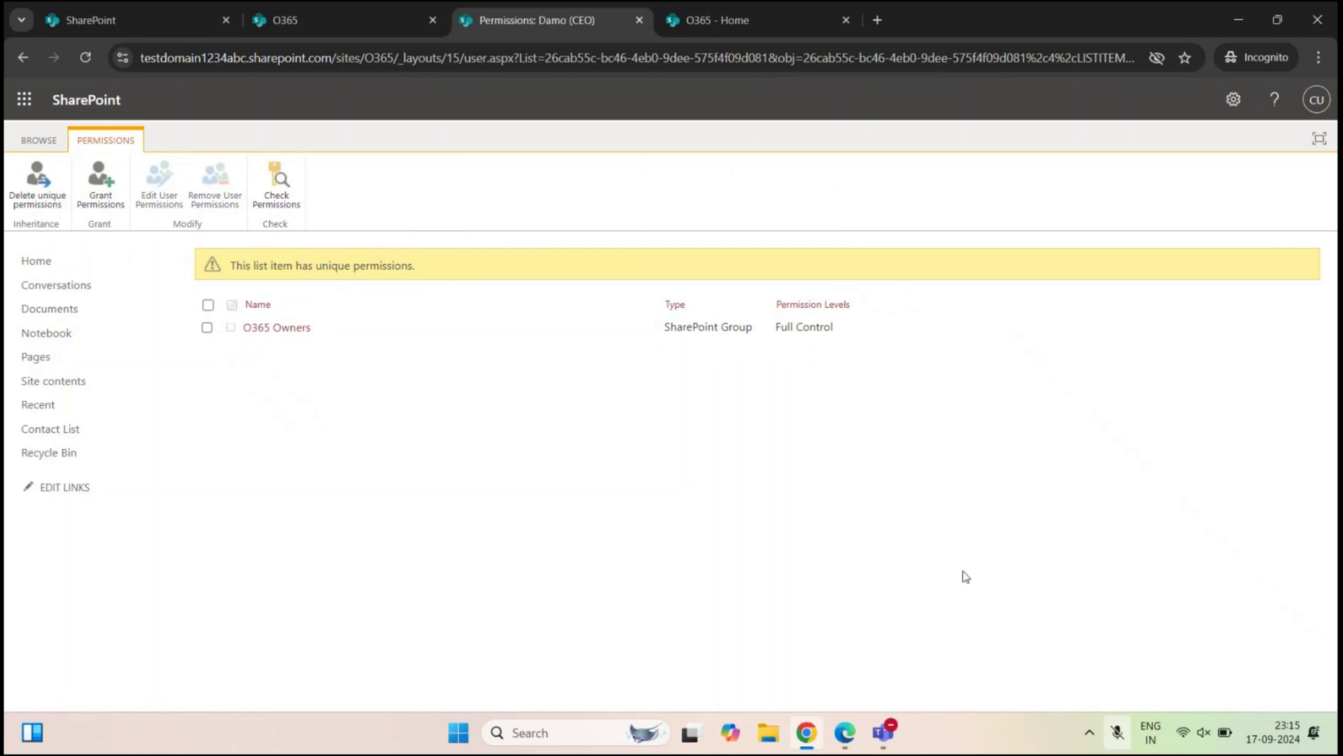
pyautogui.click(844, 732)
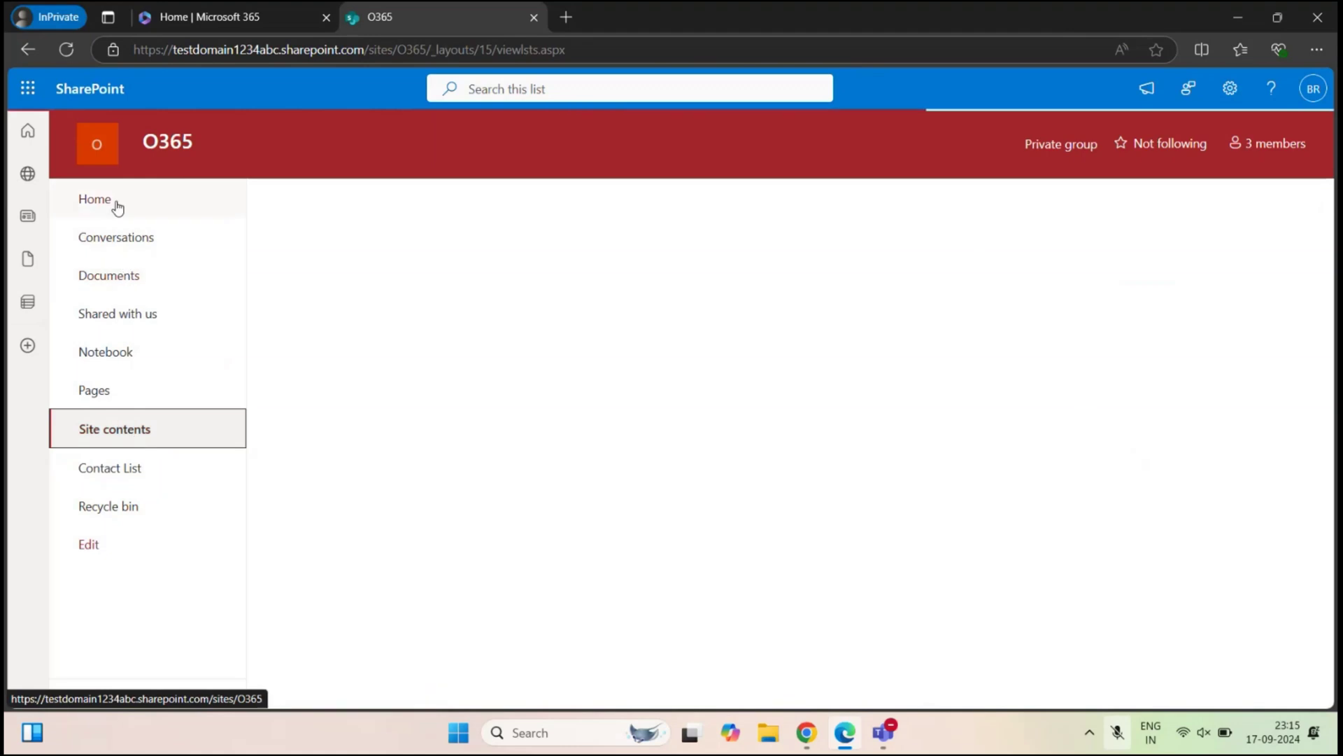
# As the second user, open Contact List from Site contents, now showing three contacts
pyautogui.click(126, 475)
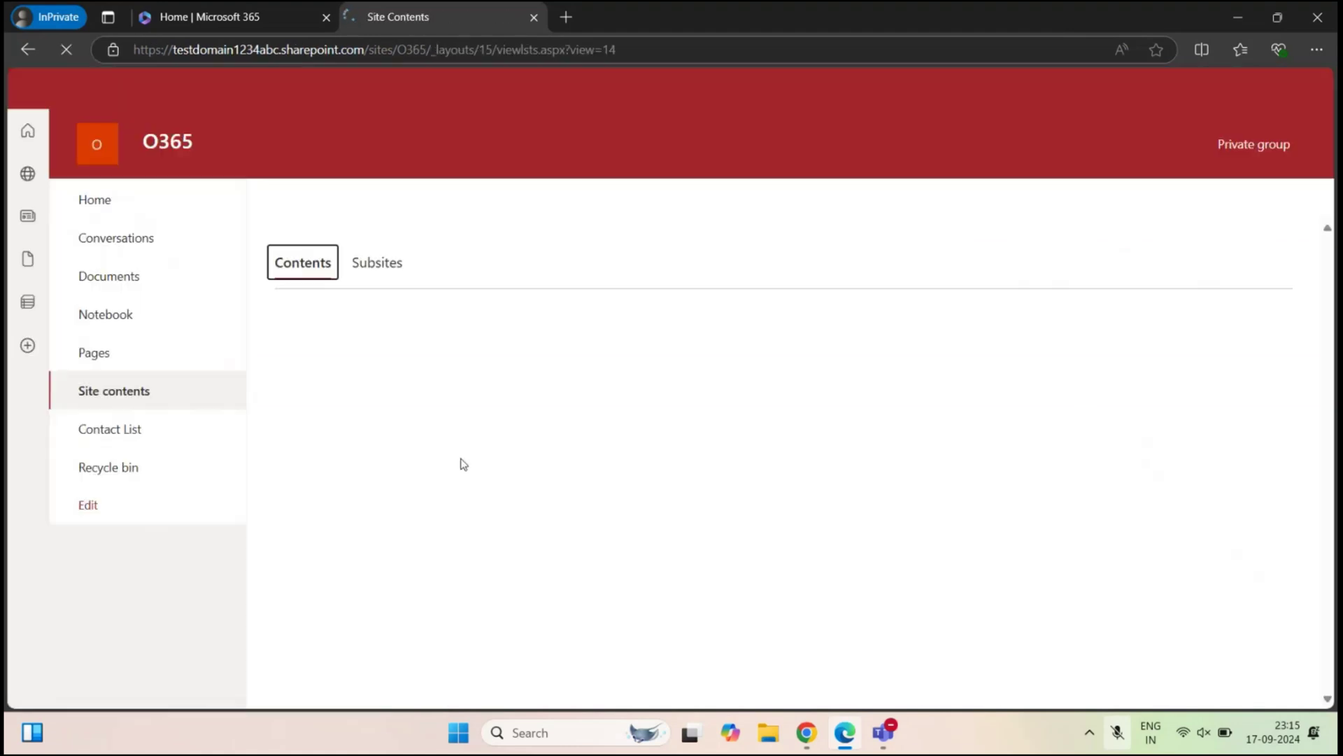
pyautogui.click(178, 436)
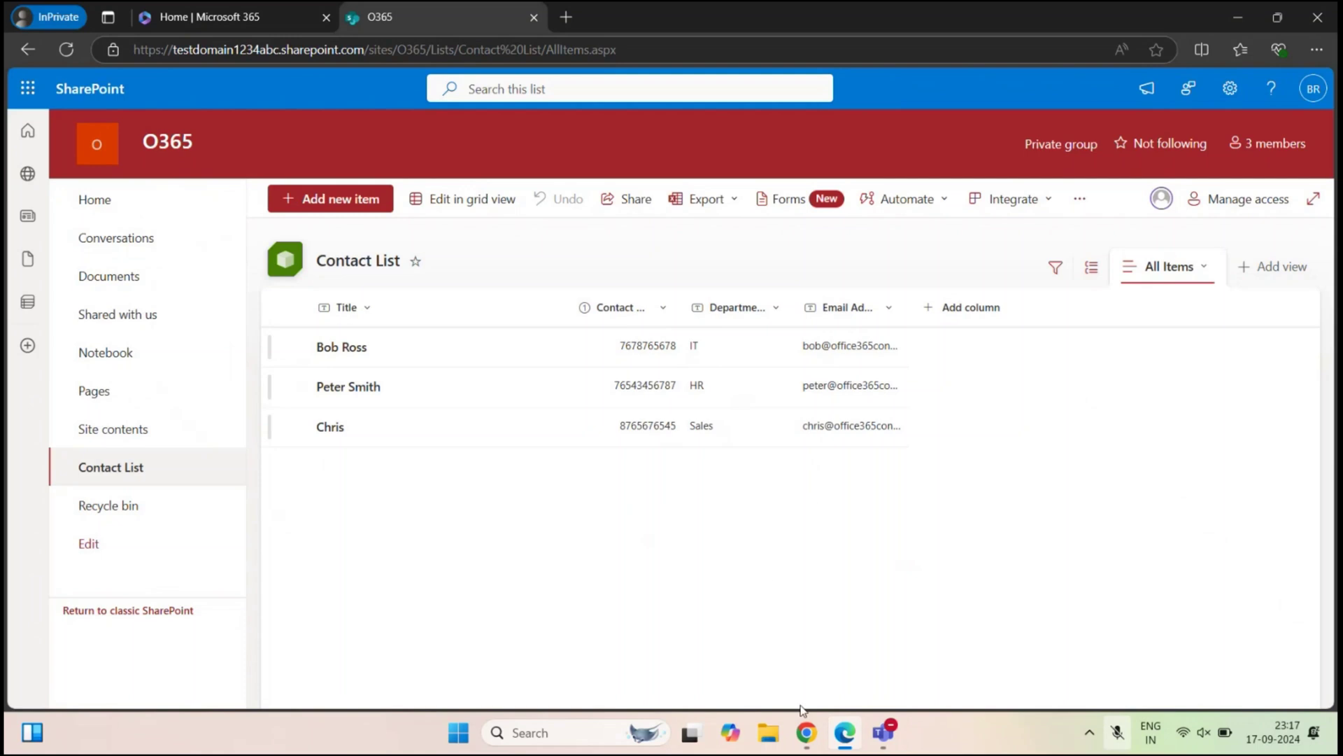
# Delete the CEO item's unique permissions so it inherits from Contact List again
pyautogui.click(807, 732)
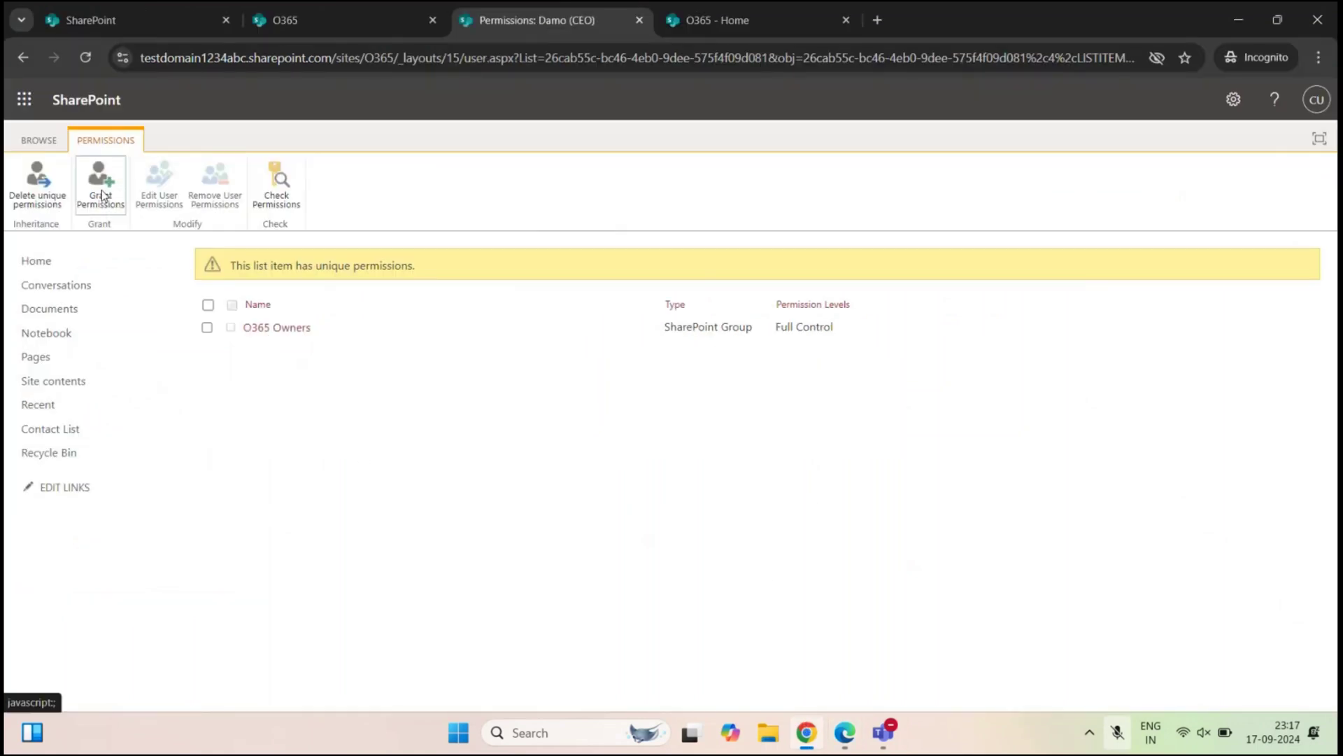
pyautogui.click(39, 204)
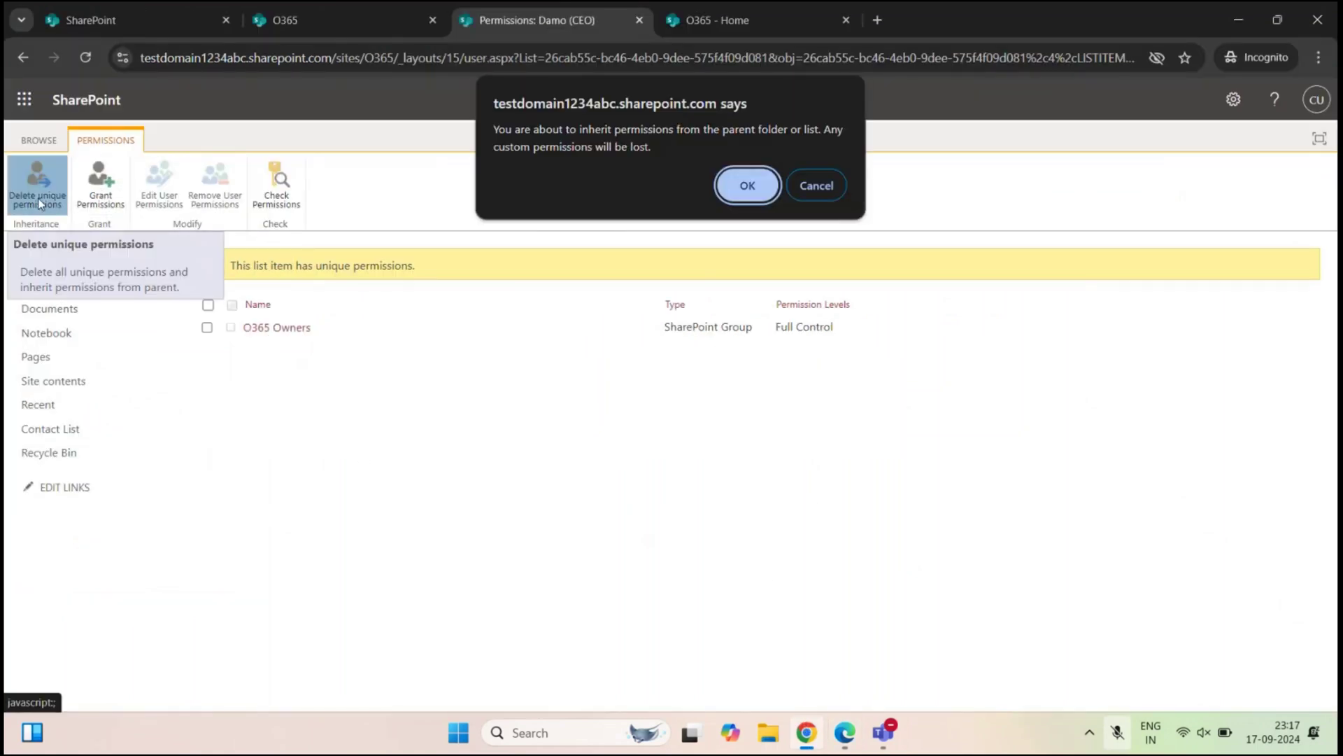
pyautogui.press('Return')
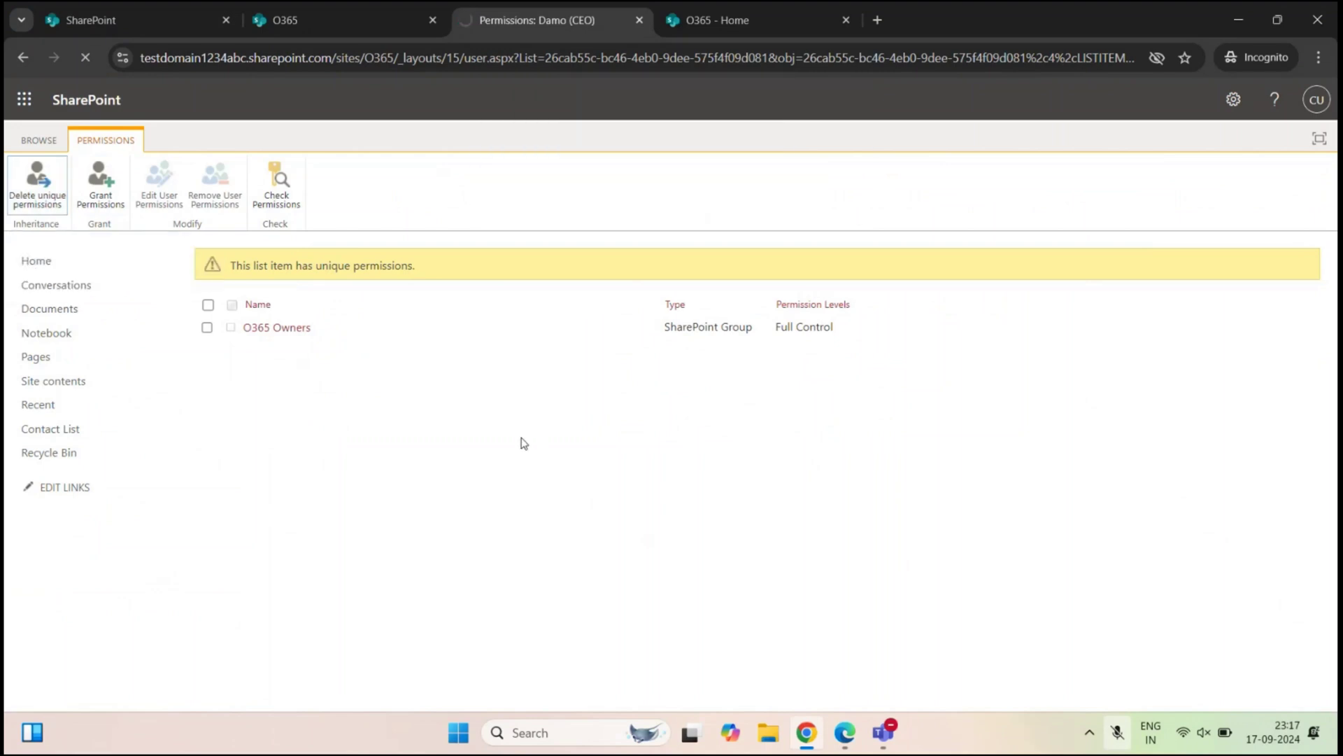
pyautogui.moveTo(336, 378); pyautogui.dragTo(404, 419)
pyautogui.moveTo(534, 300); pyautogui.dragTo(445, 286)
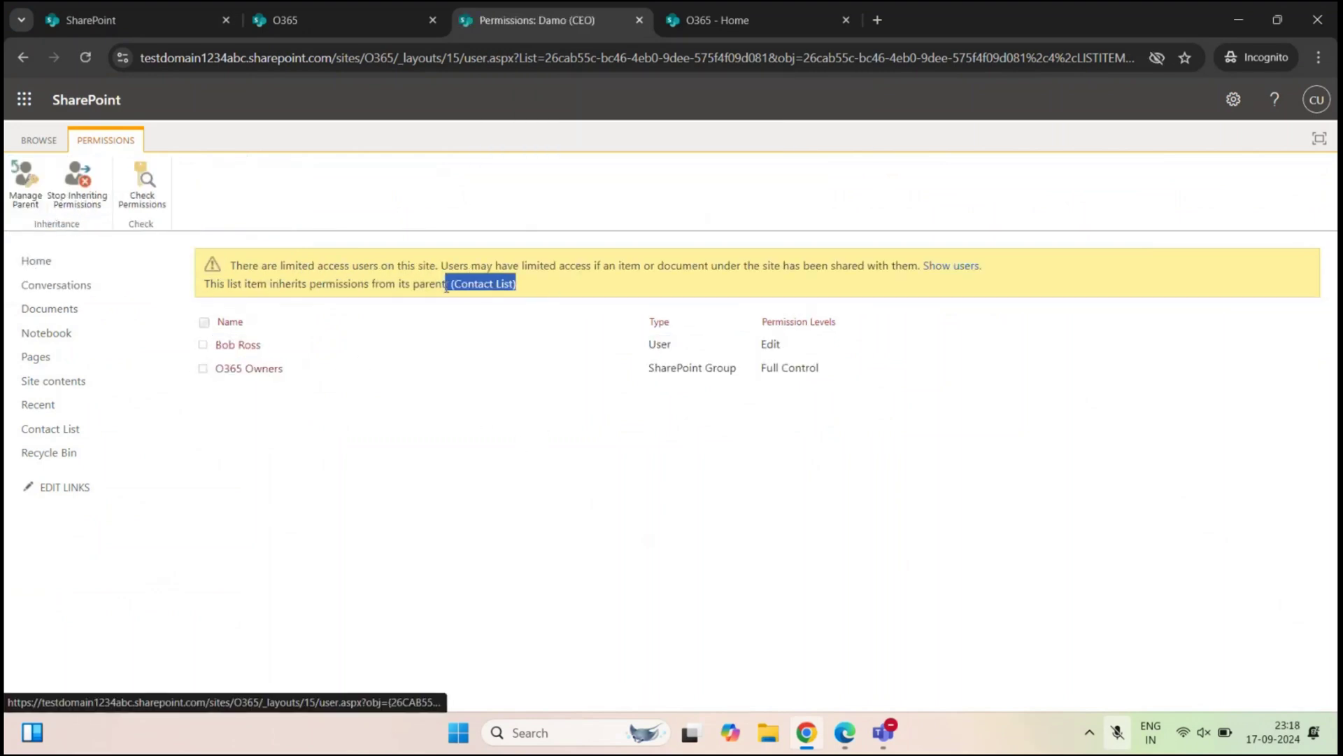
pyautogui.click(438, 482)
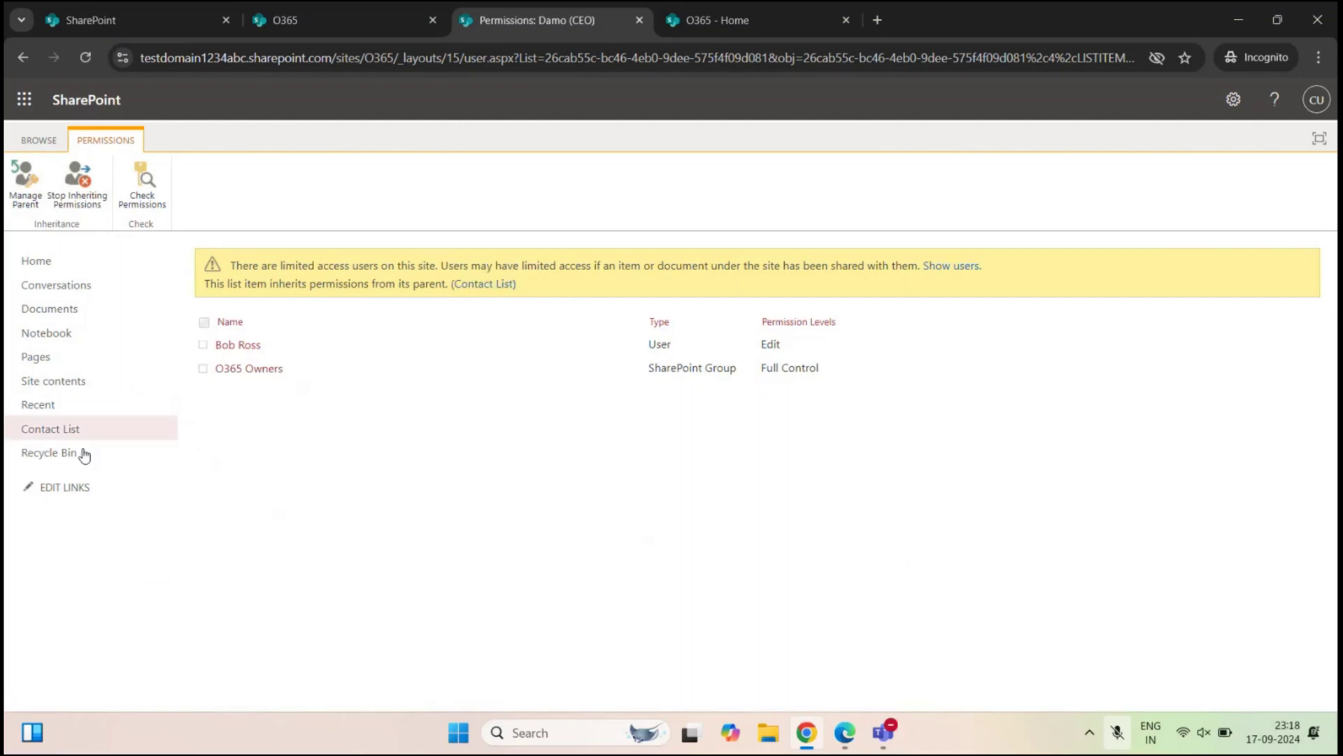
# Delete the Contact List's unique permissions so it inherits the O365 site's groups
pyautogui.click(51, 441)
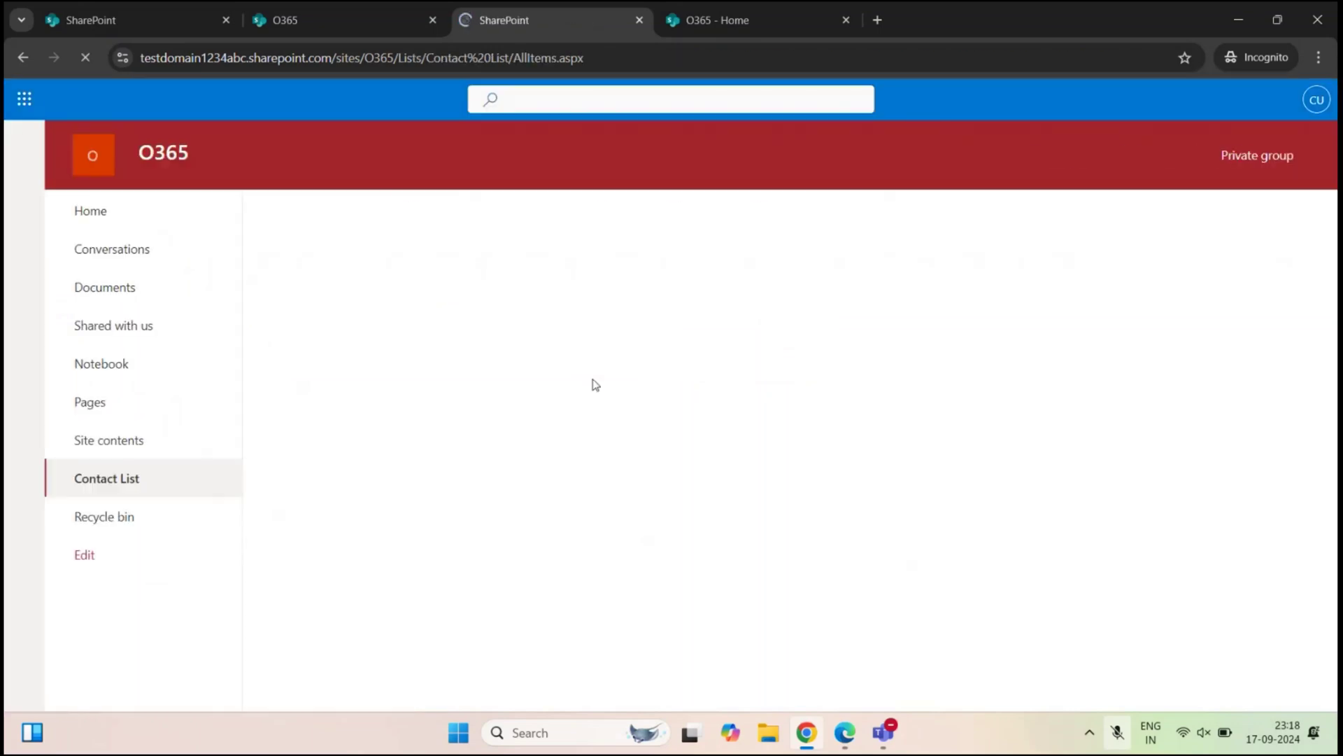
pyautogui.click(1234, 99)
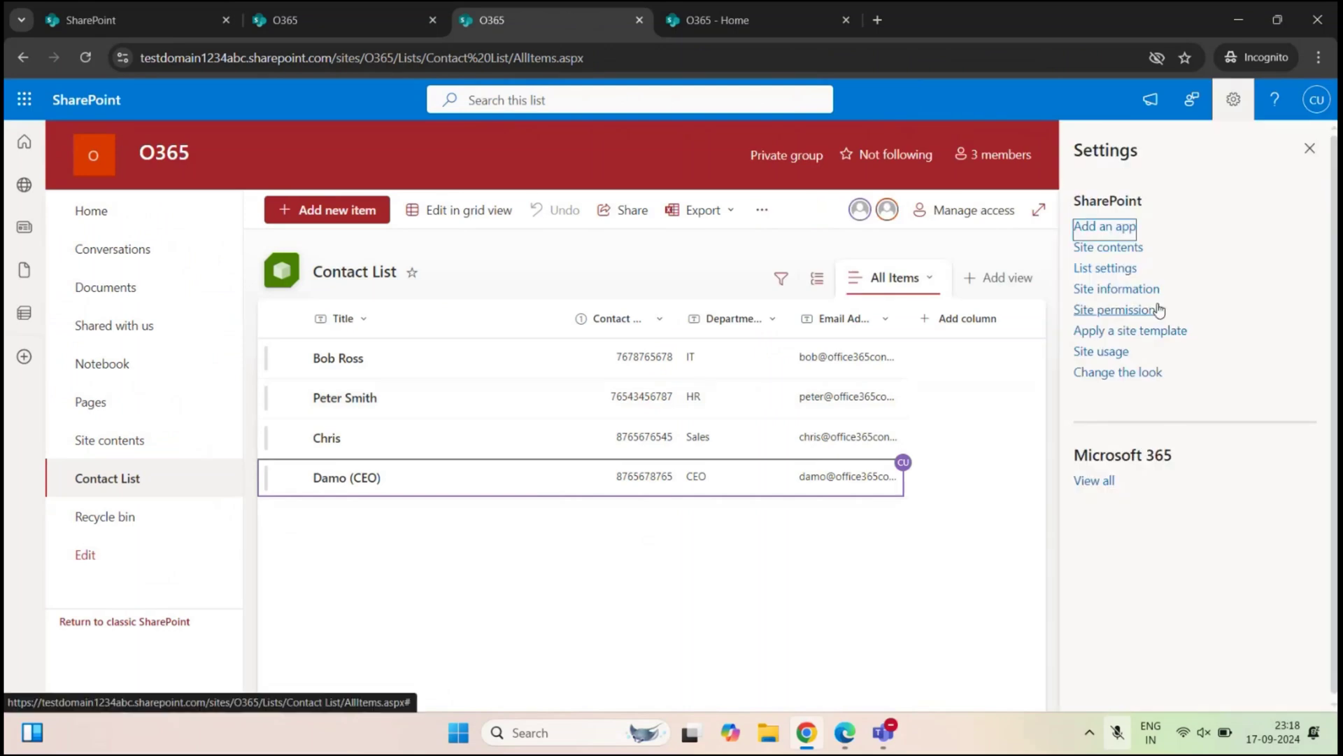
pyautogui.click(1118, 272)
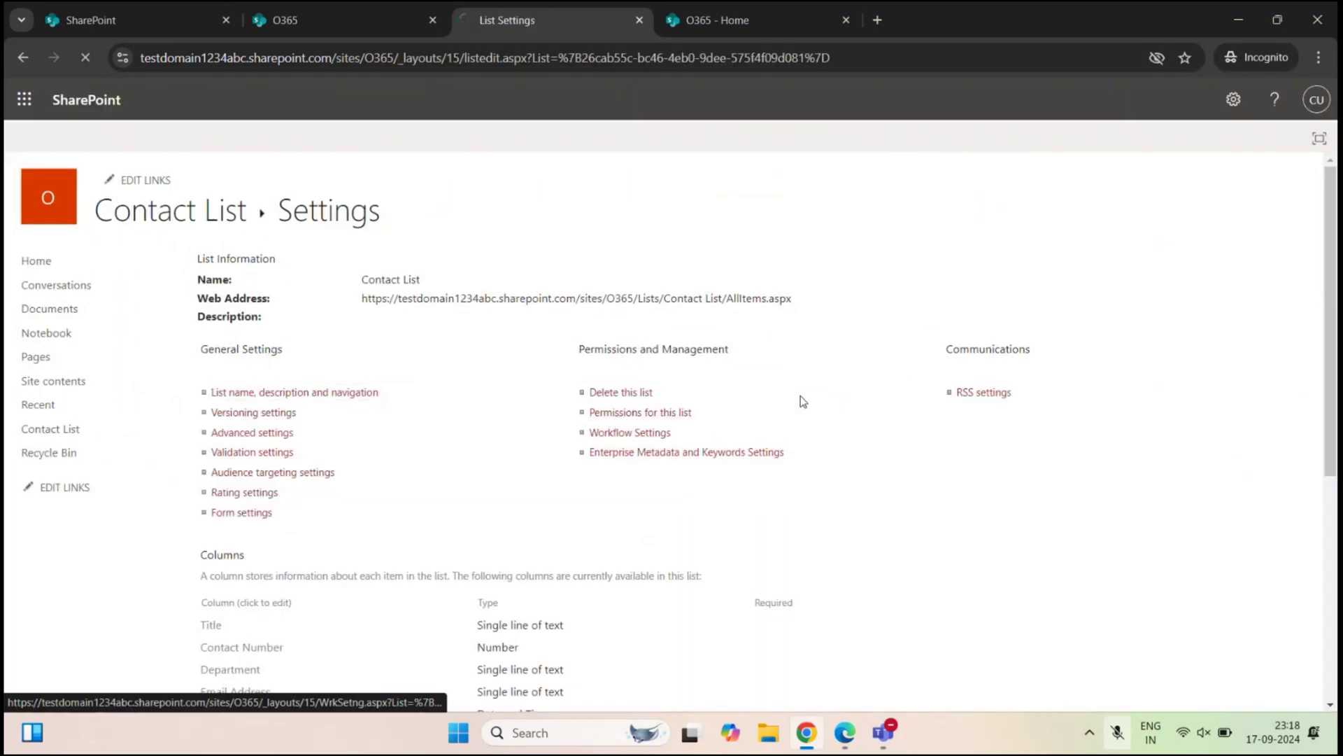
pyautogui.click(627, 414)
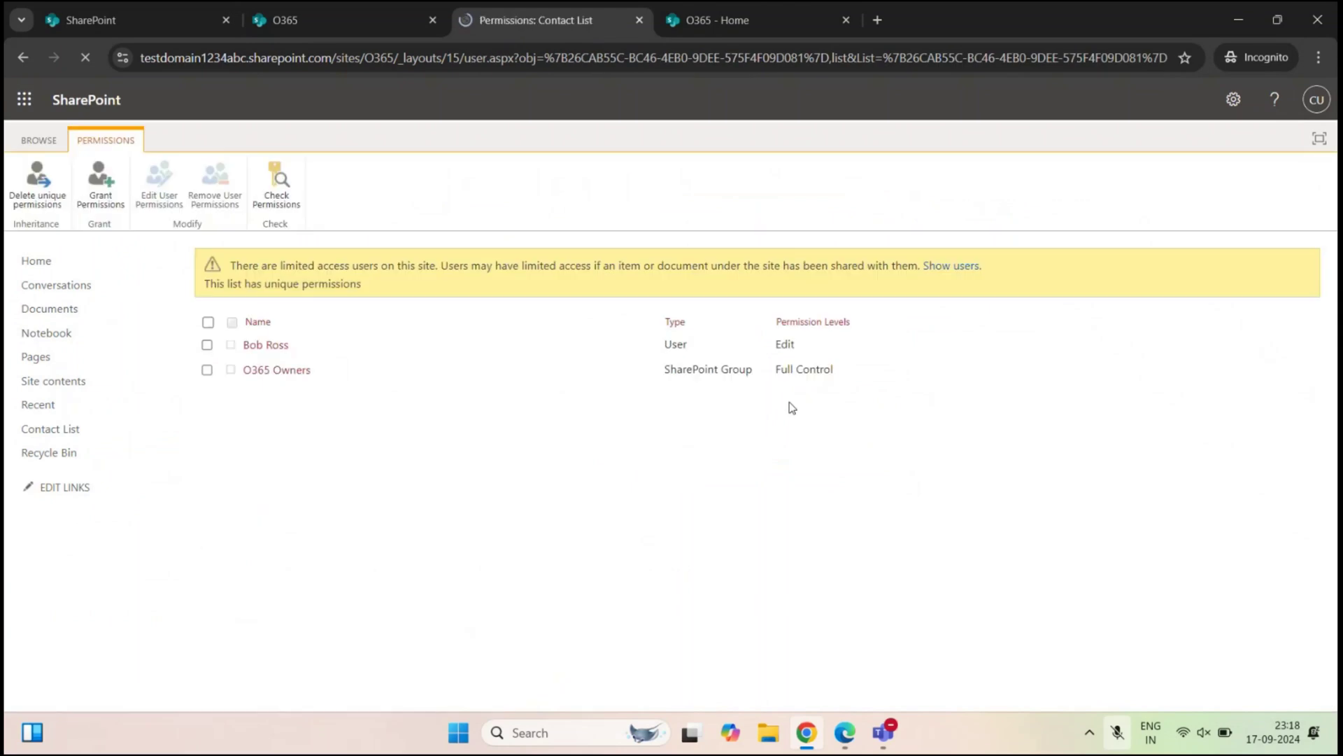
pyautogui.click(48, 181)
pyautogui.click(736, 186)
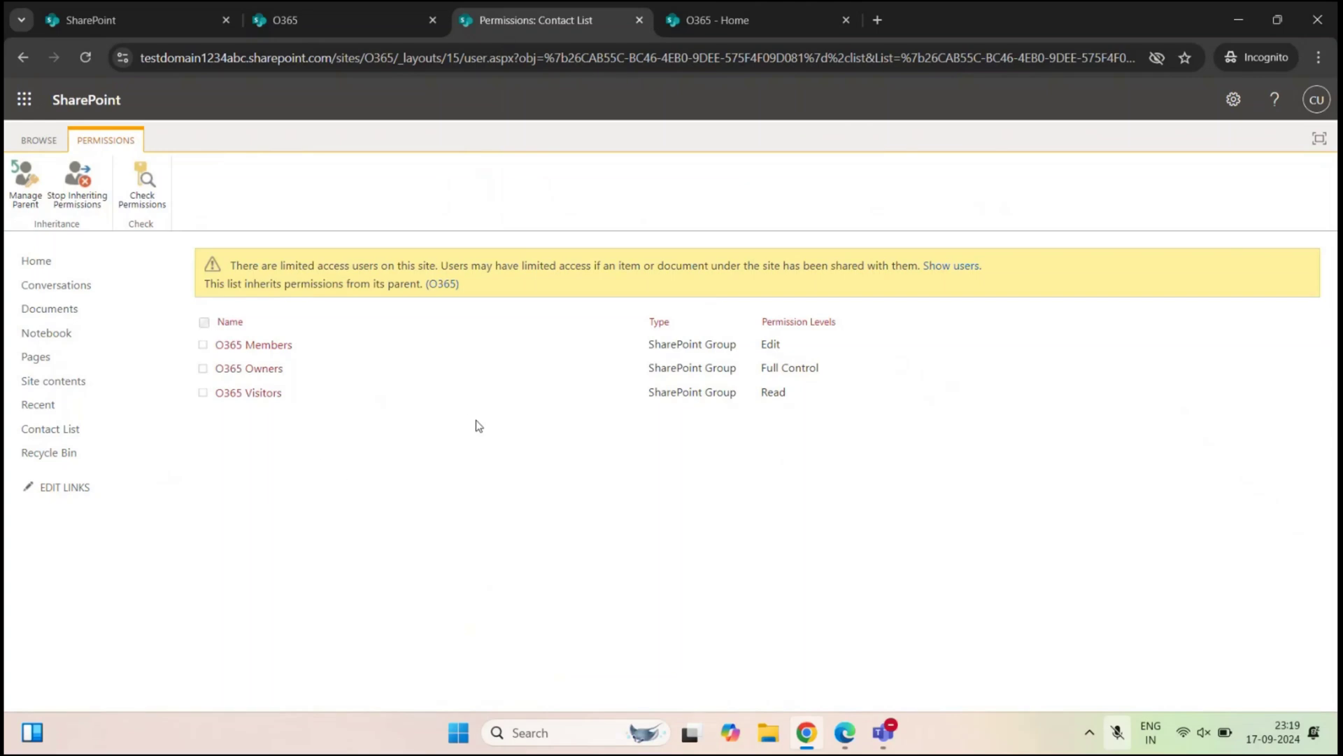
# Reopen the CEO contact's advanced permissions and highlight its inherited group permissions
pyautogui.click(334, 16)
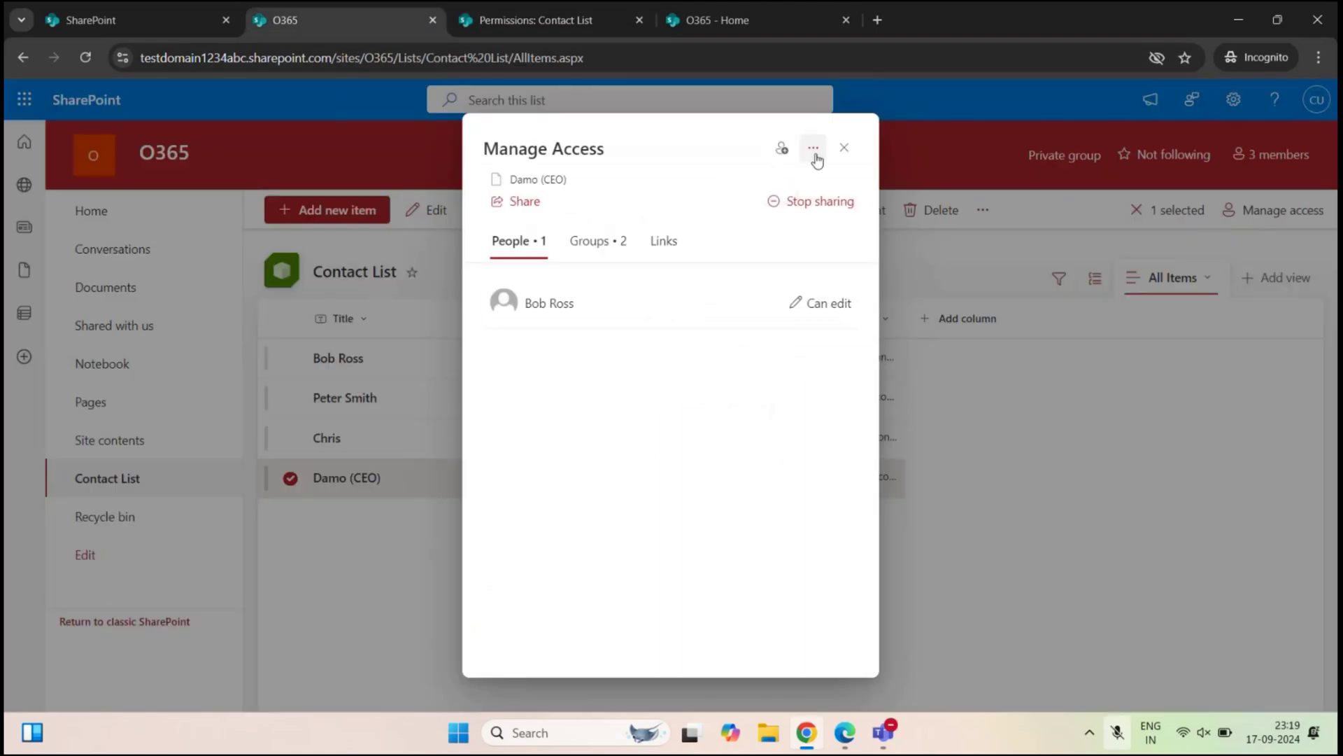
pyautogui.click(844, 149)
pyautogui.click(1231, 98)
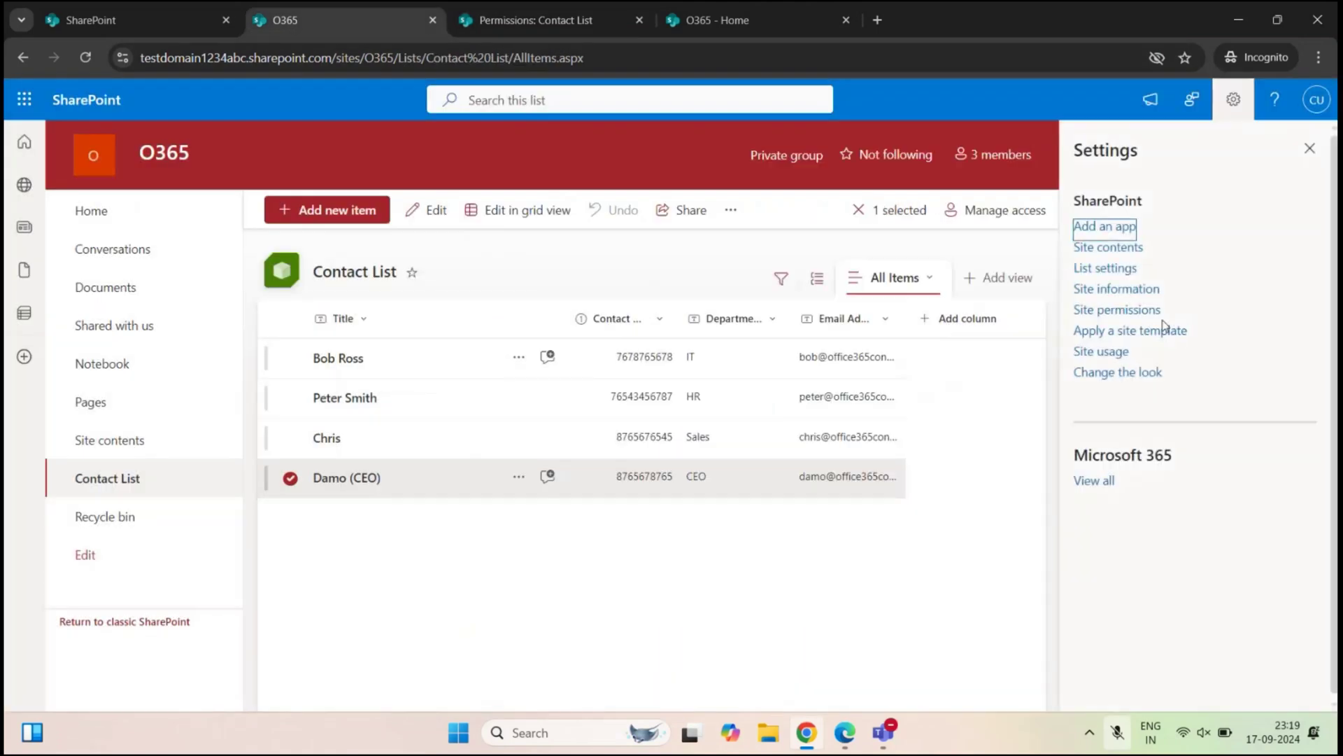
pyautogui.click(518, 477)
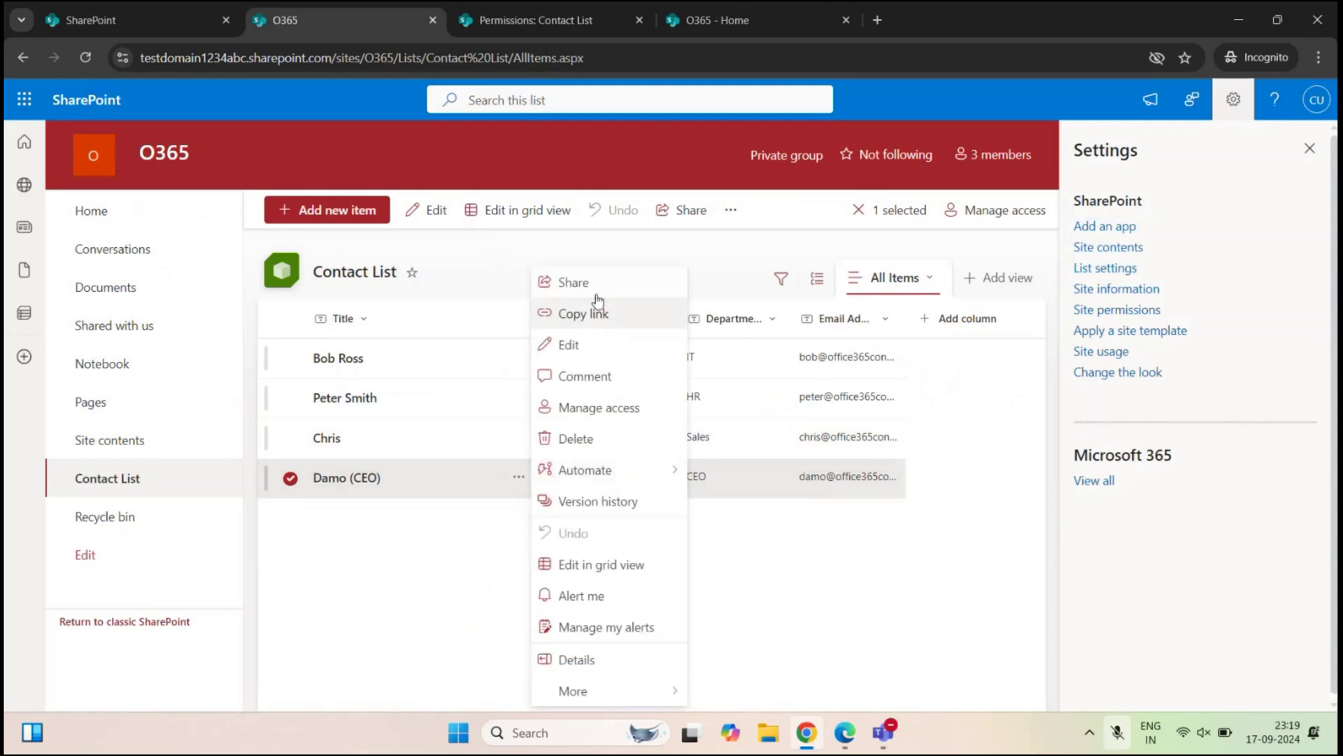
pyautogui.click(598, 408)
pyautogui.click(811, 148)
pyautogui.click(717, 178)
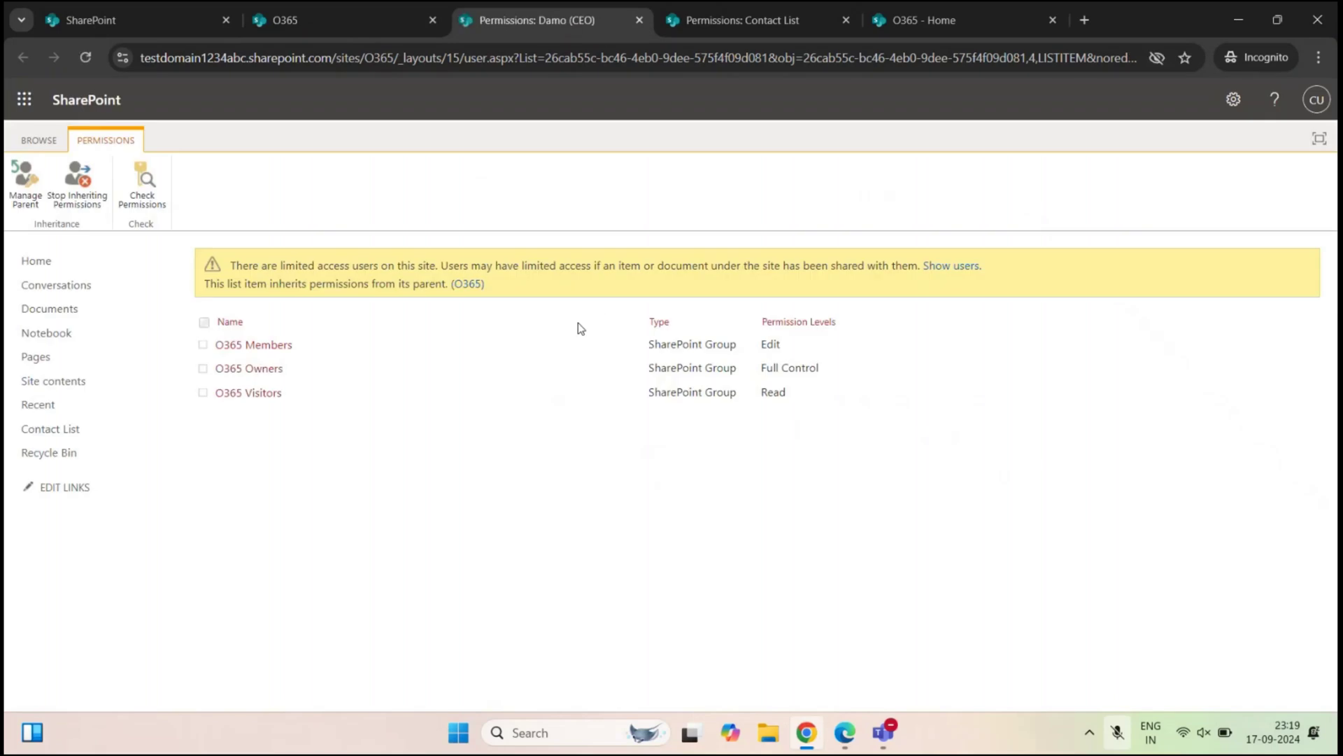
pyautogui.moveTo(340, 433); pyautogui.dragTo(208, 325)
pyautogui.click(391, 490)
# Close the item permissions tab, sharing details and settings panel, and deselect the CEO contact
pyautogui.doubleClick(1128, 40)
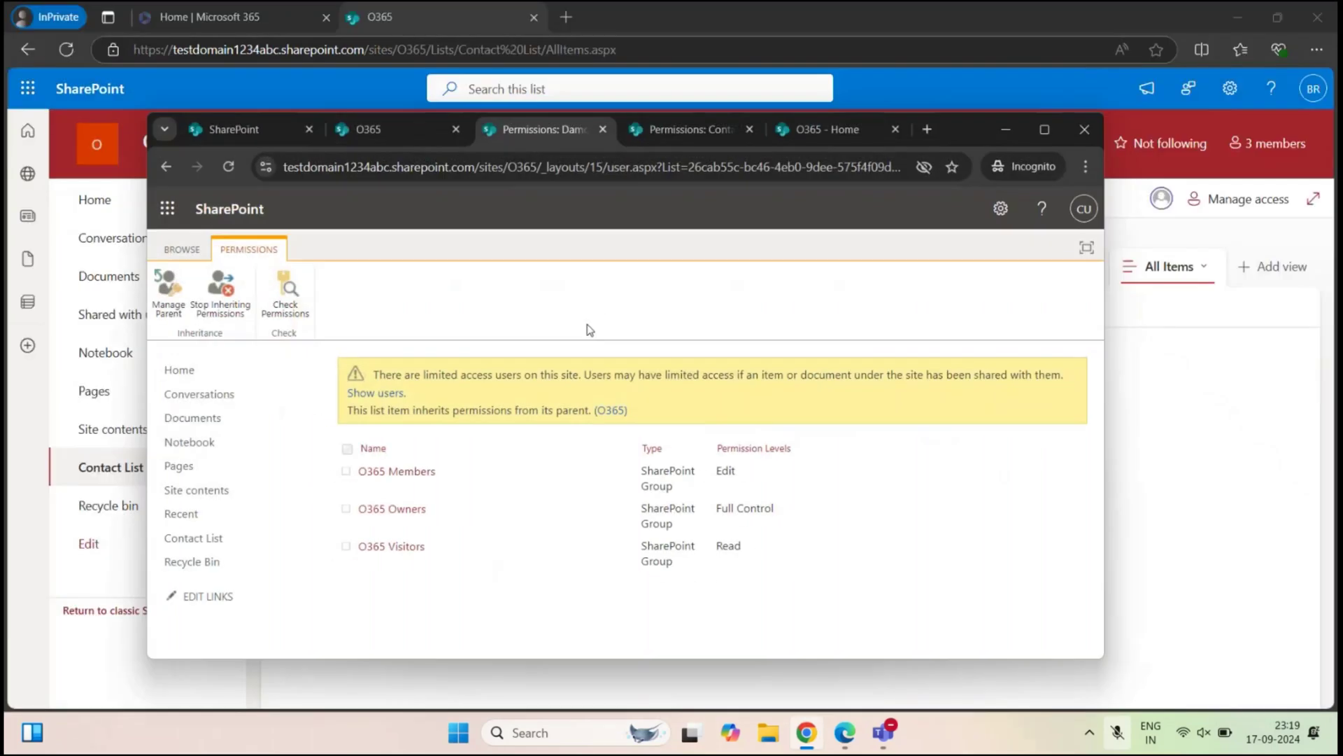
pyautogui.click(603, 129)
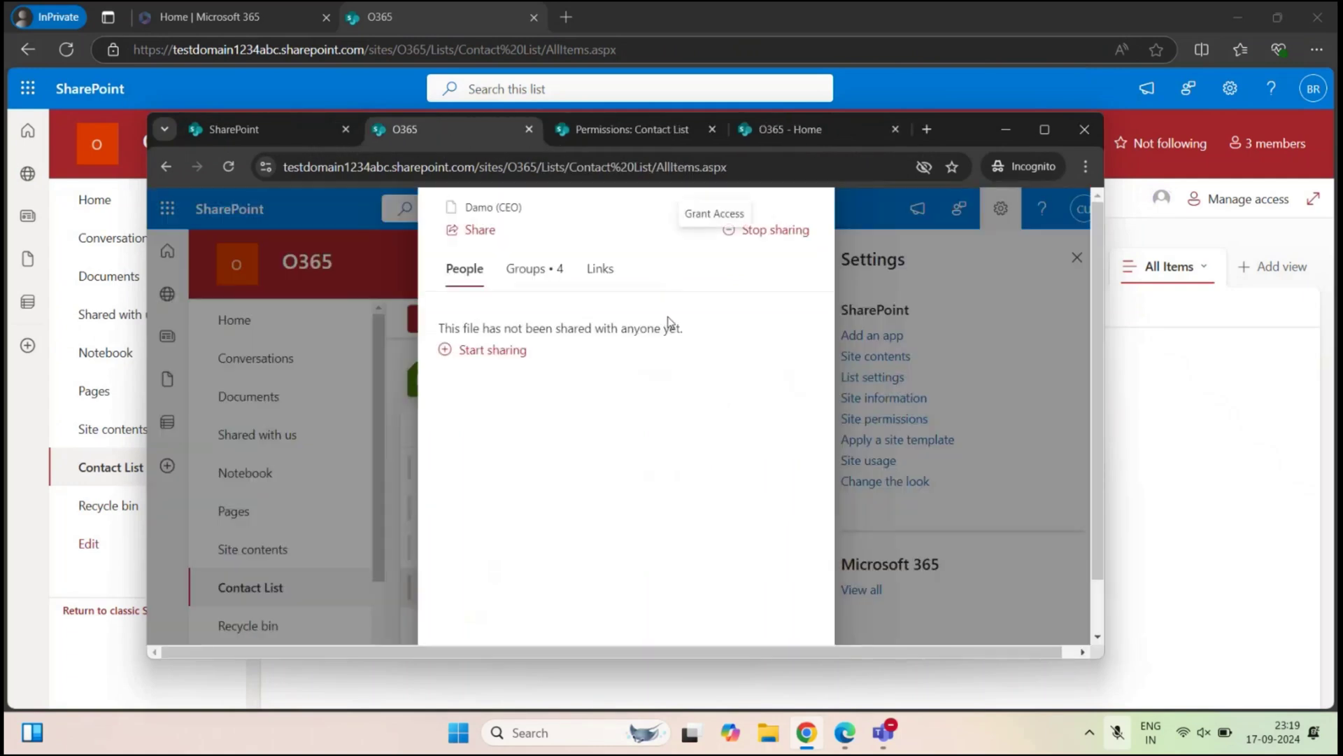
pyautogui.click(1045, 129)
pyautogui.click(843, 144)
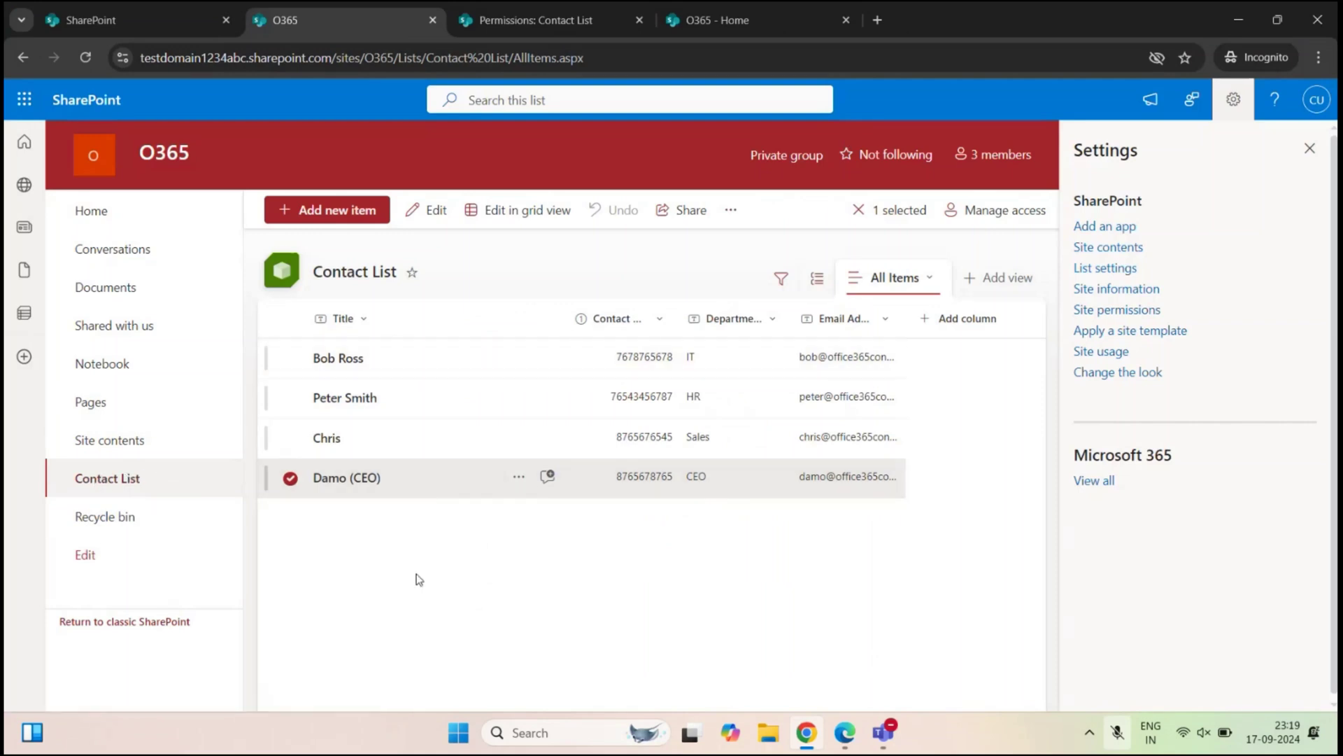
pyautogui.click(1310, 148)
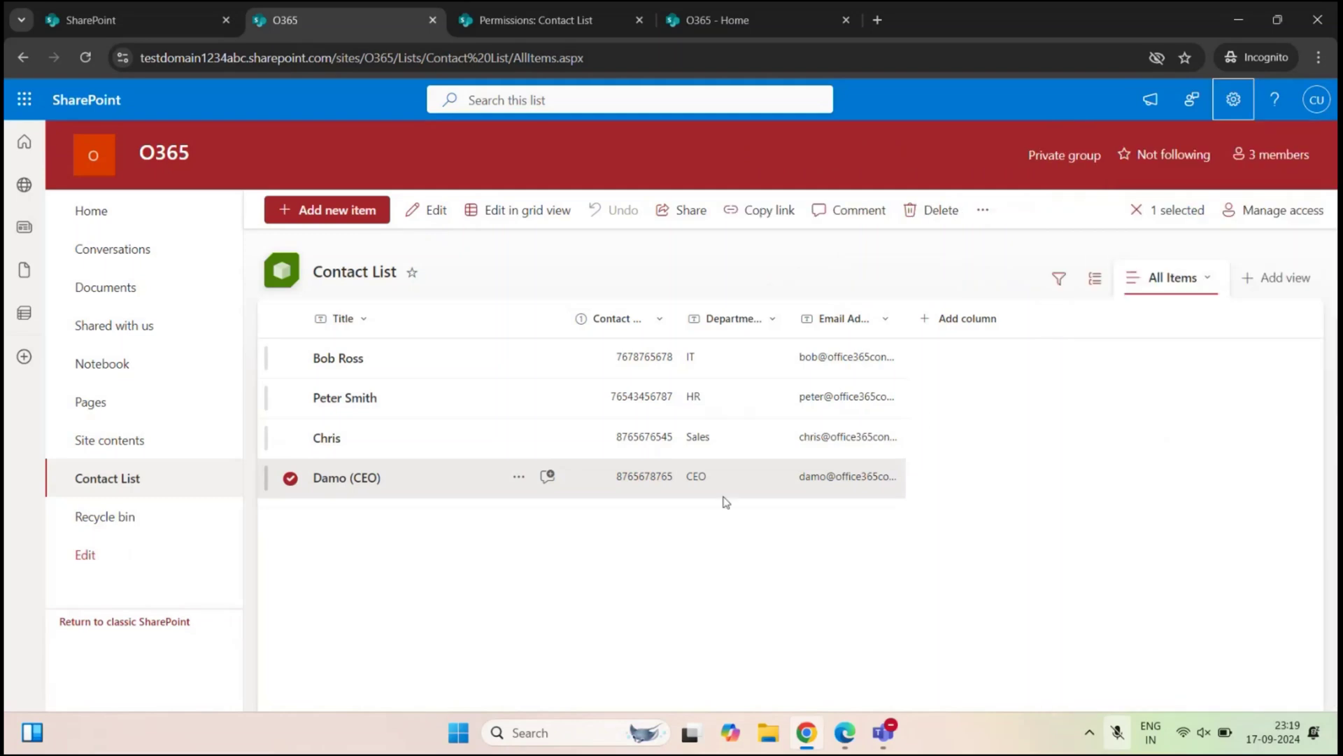
pyautogui.click(670, 546)
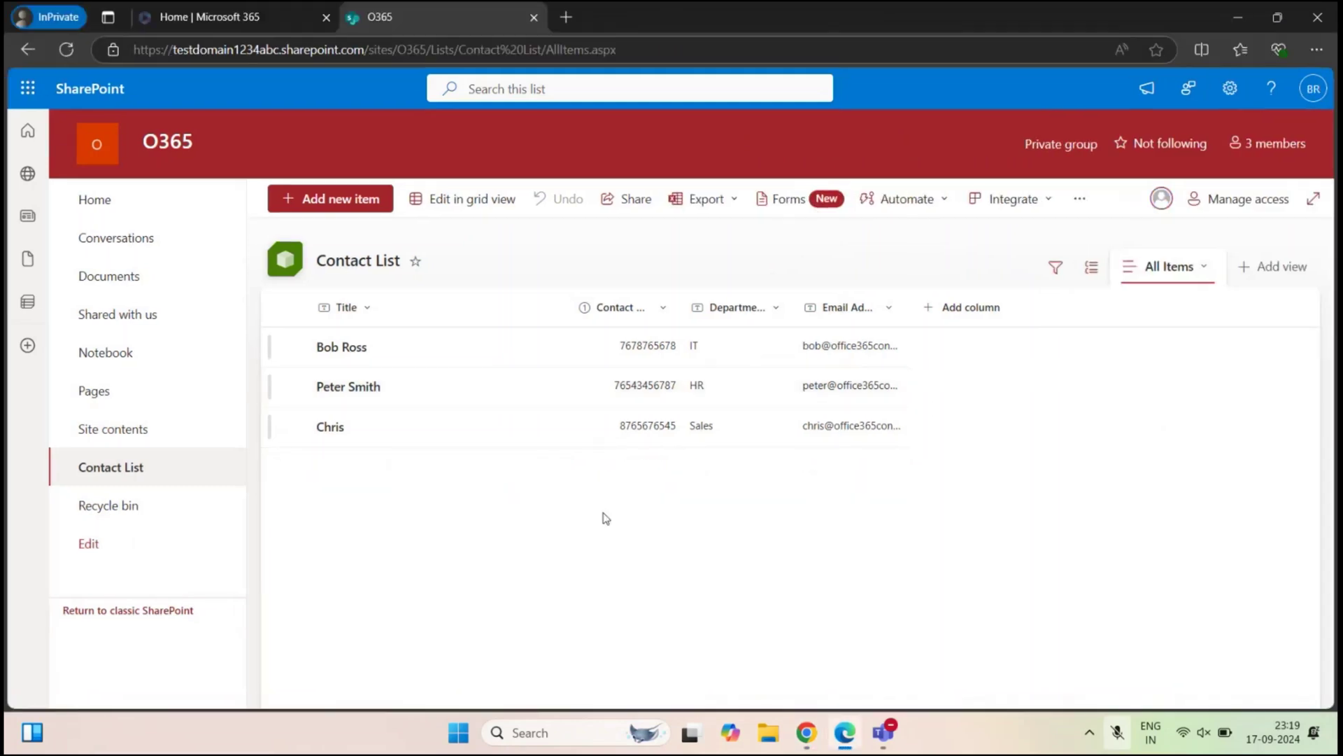
# In grid view, add contact Test1 with number 23456, department test and a placeholder e-mail
pyautogui.click(465, 199)
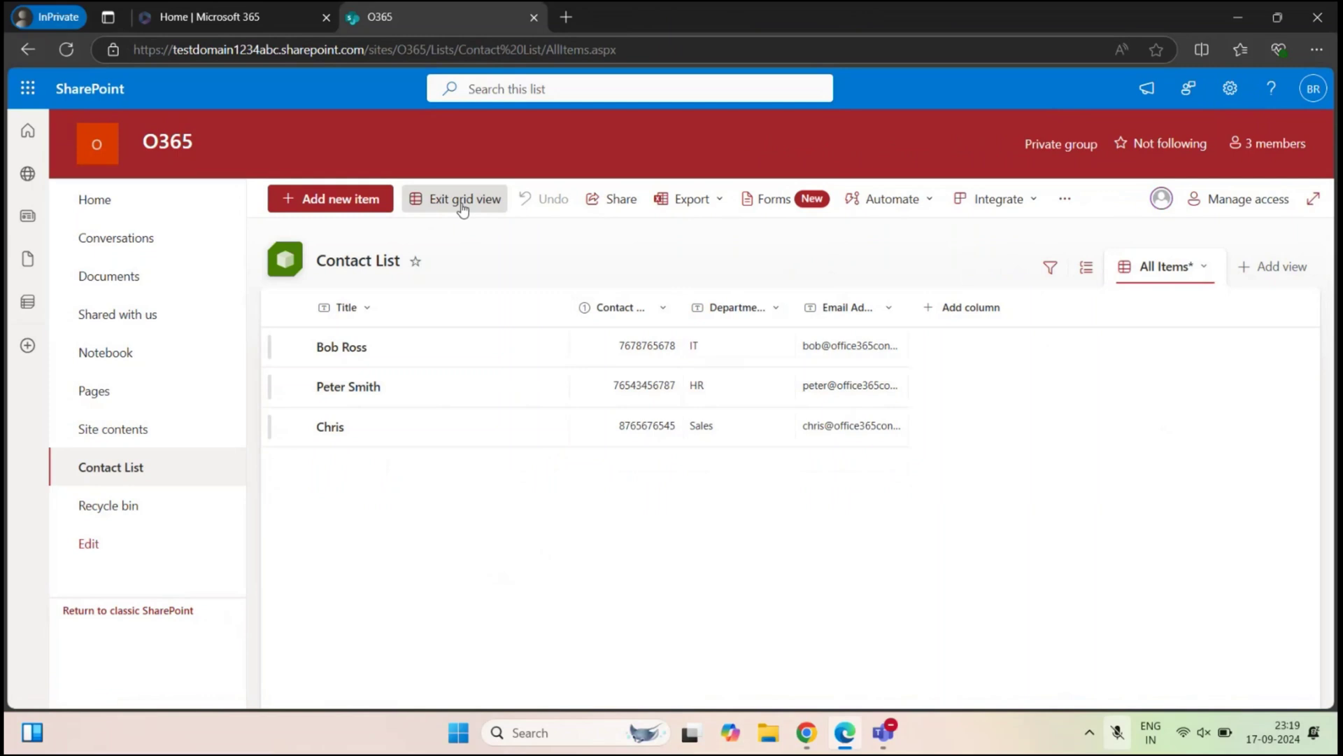
pyautogui.click(361, 476)
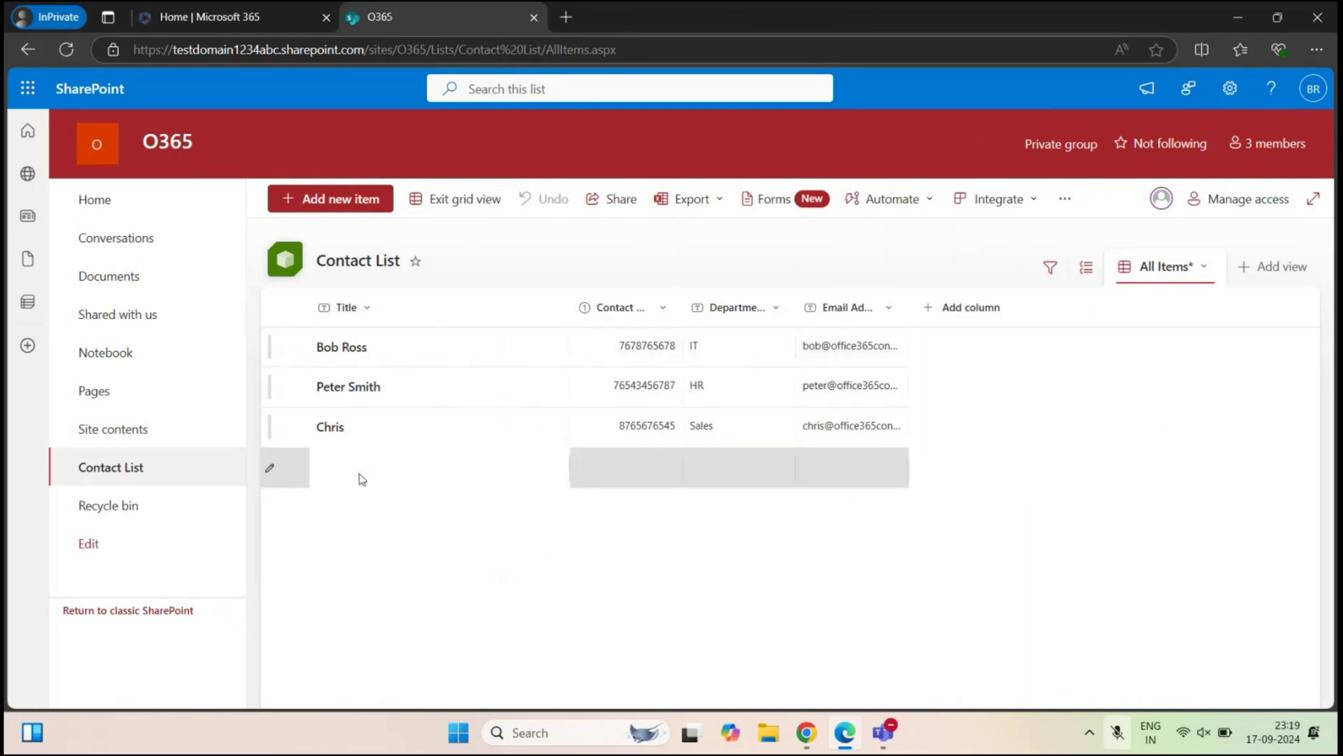
pyautogui.write('Test1')
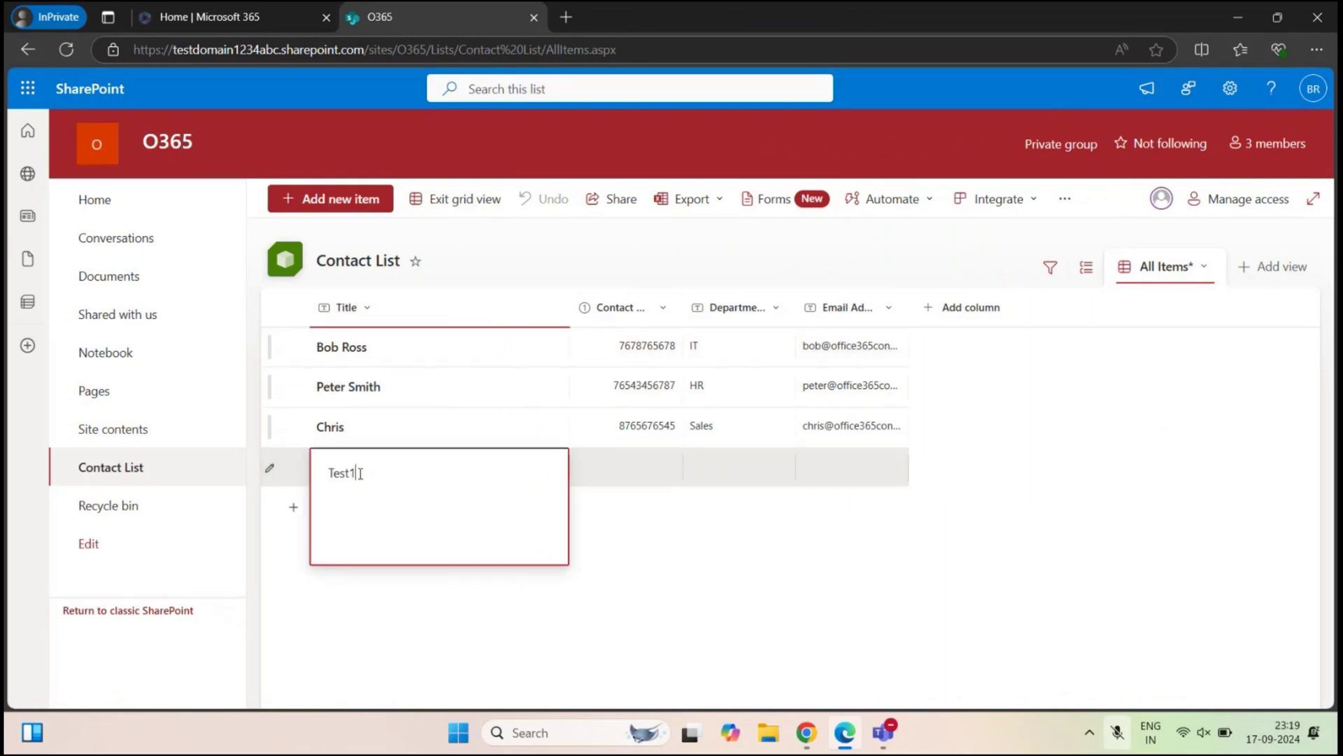
pyautogui.click(619, 469)
pyautogui.write('23456')
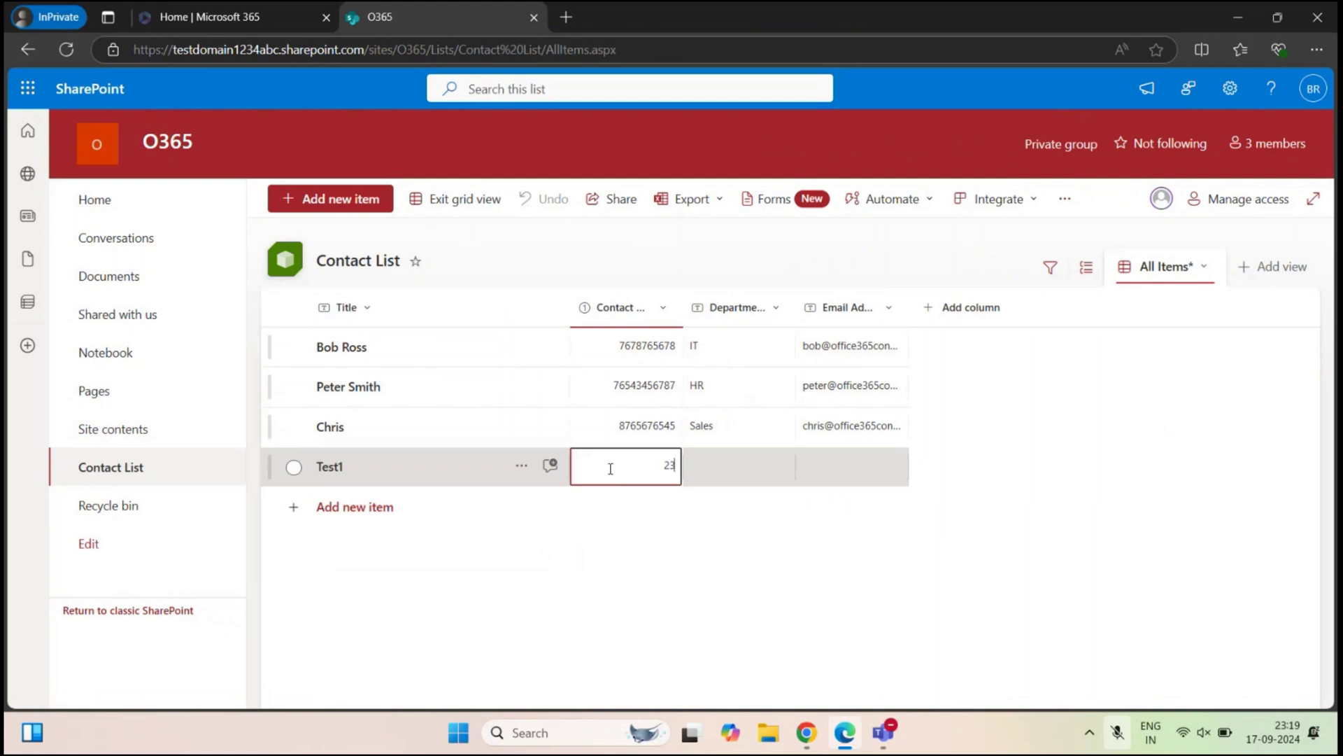
pyautogui.click(716, 469)
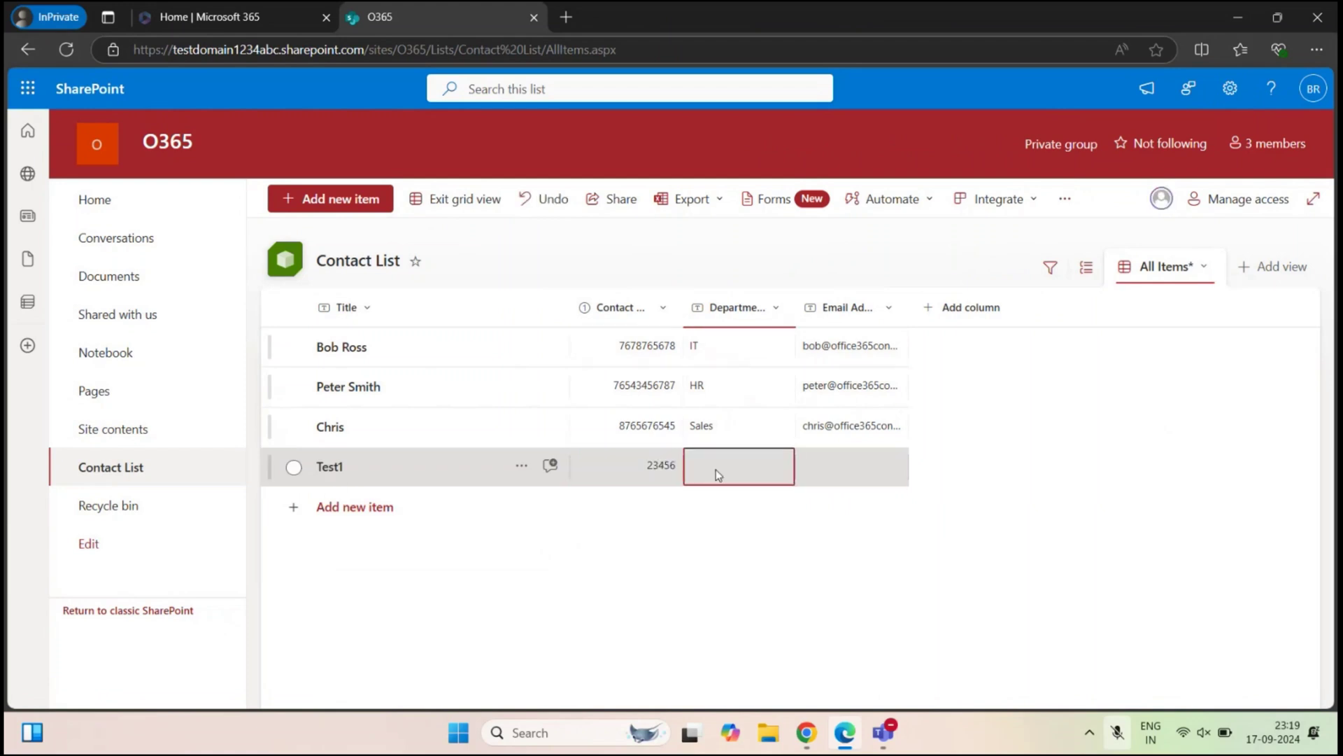
pyautogui.write('test')
pyautogui.click(1063, 533)
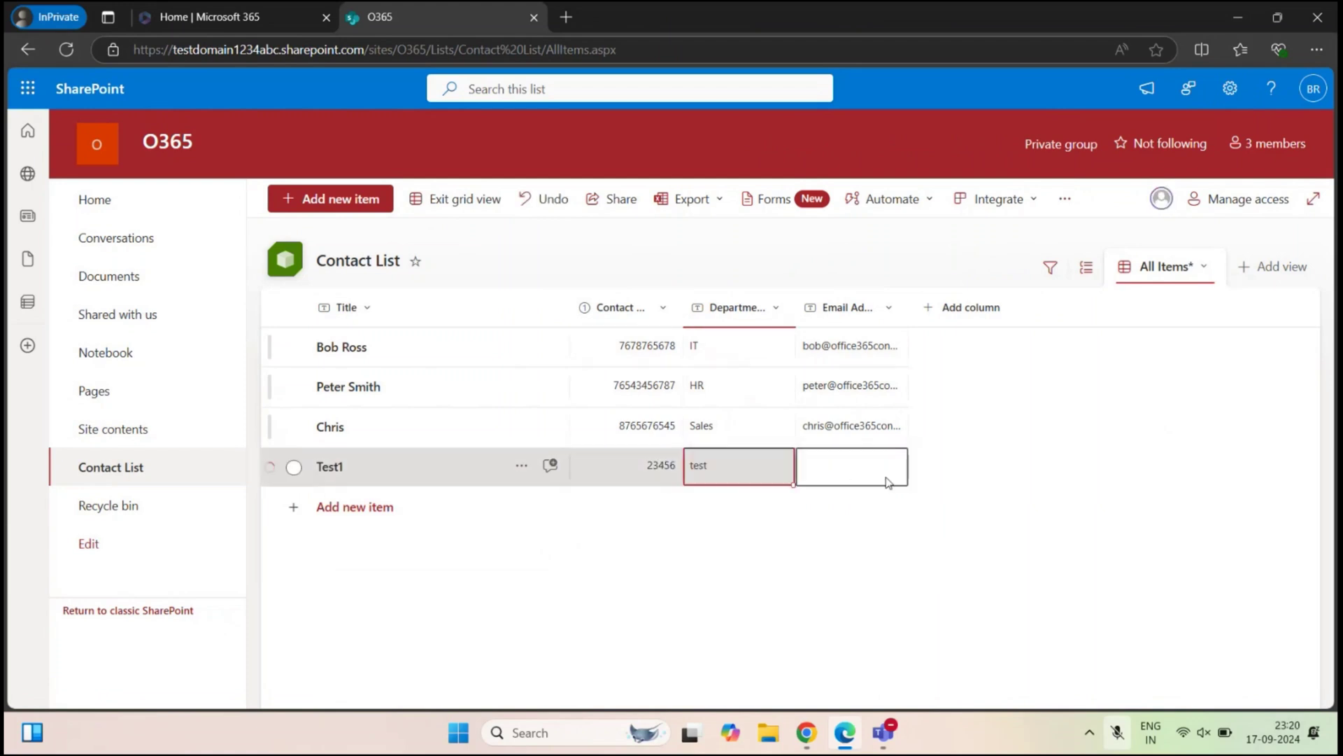
pyautogui.click(849, 467)
pyautogui.write('na@')
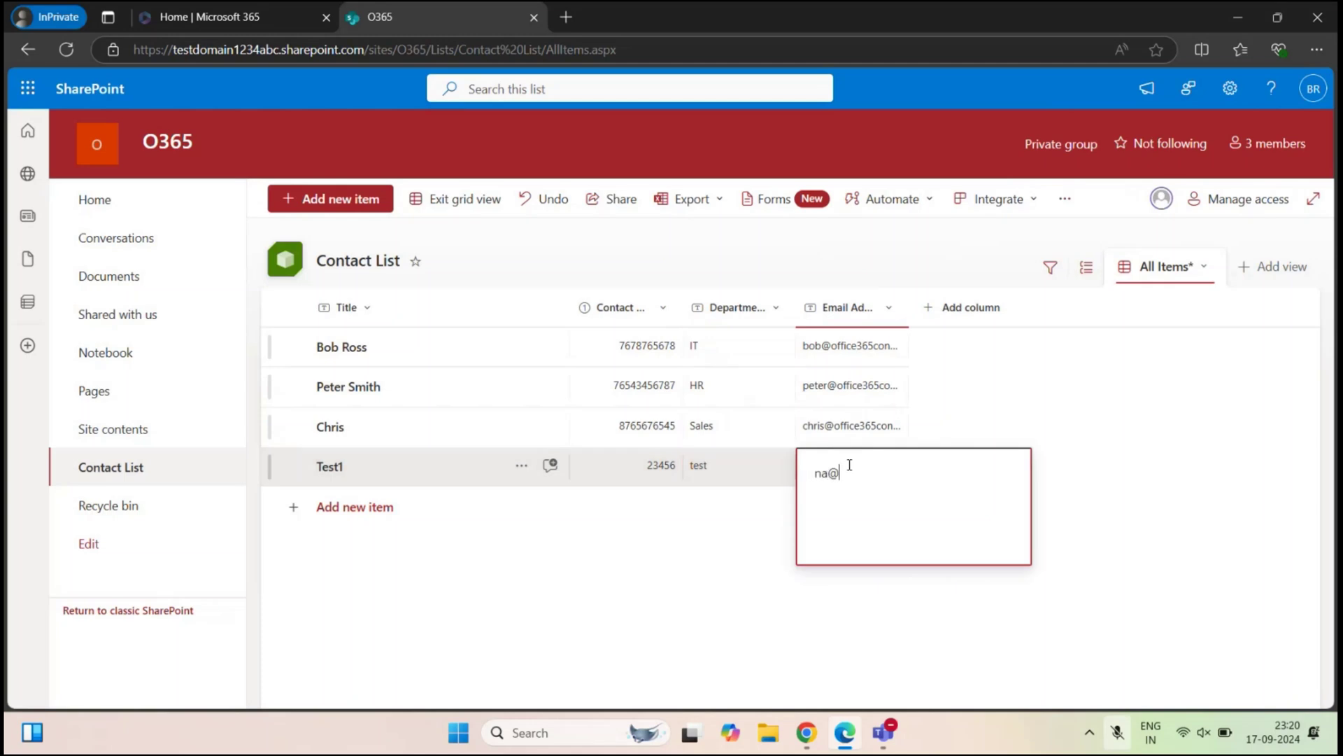
pyautogui.write('na.com')
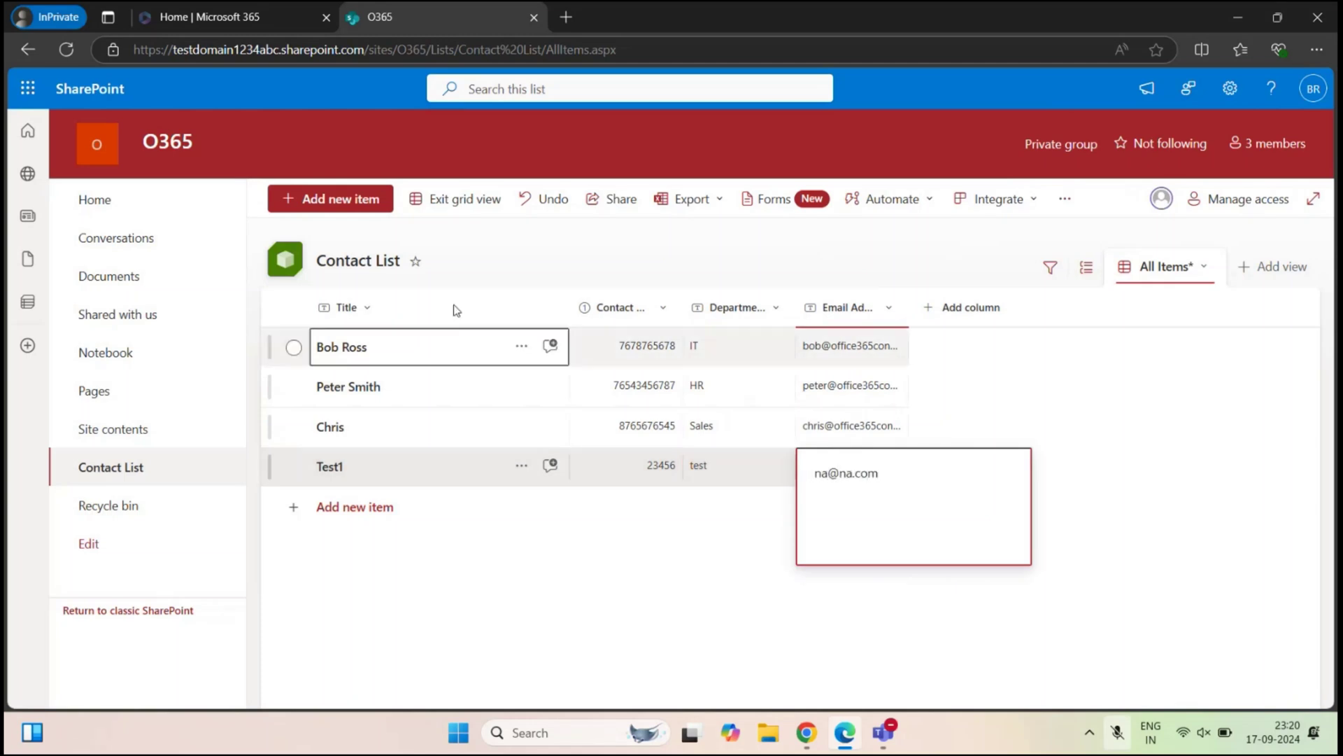
pyautogui.click(455, 199)
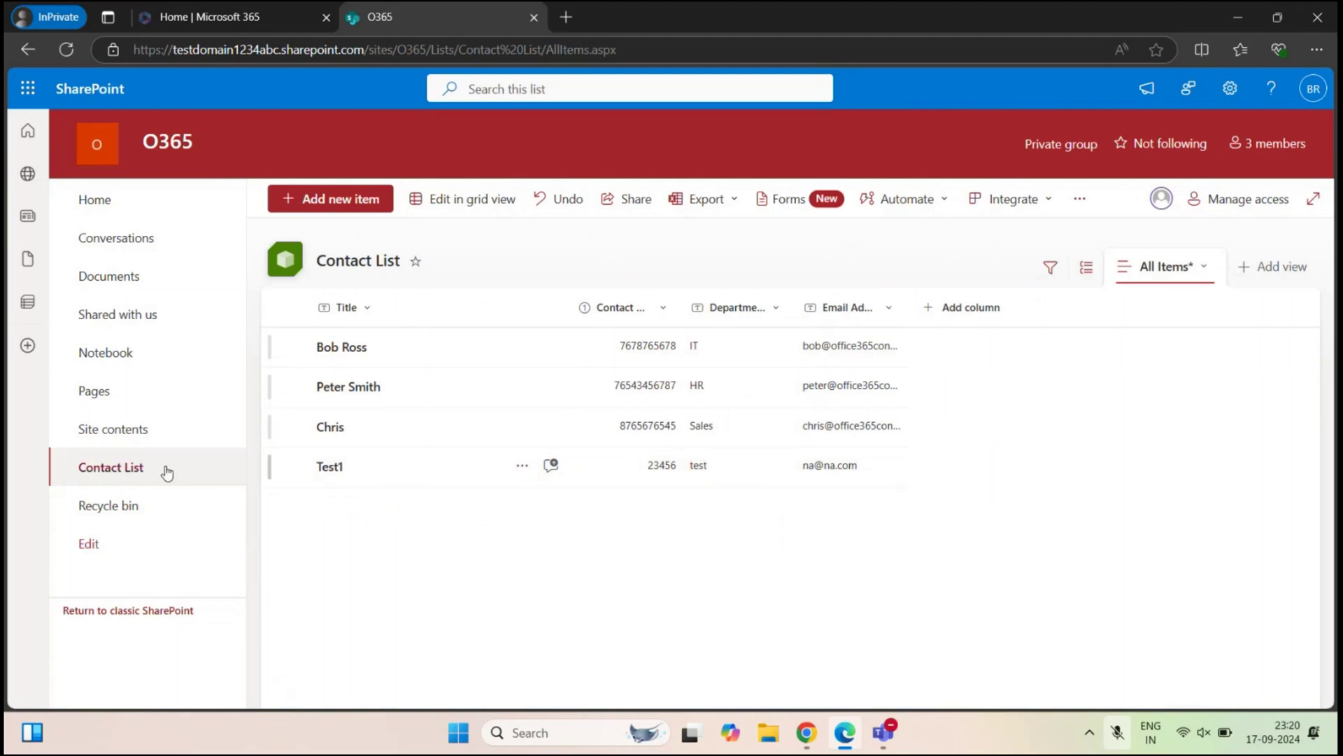
pyautogui.click(806, 733)
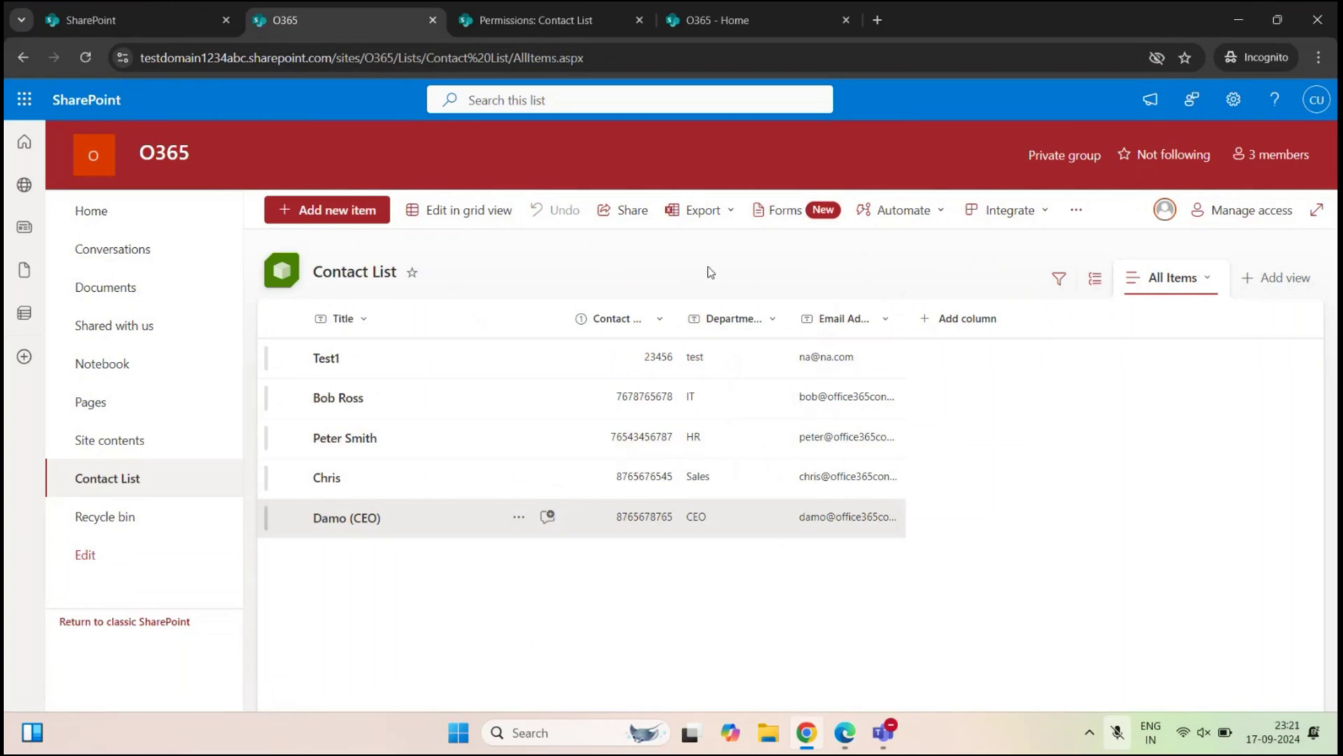
# Reload the Contact List showing Test1, then go to its List settings page from the gear menu
pyautogui.click(146, 486)
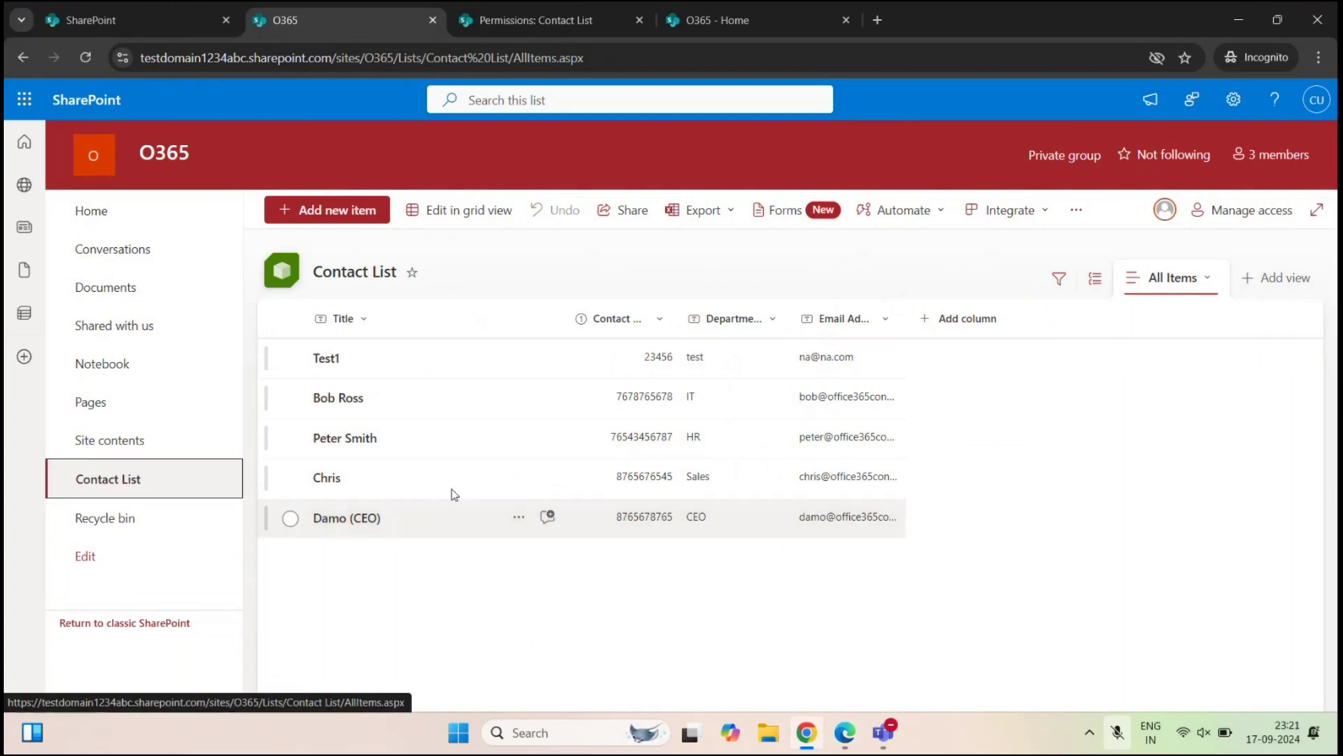
pyautogui.click(1233, 99)
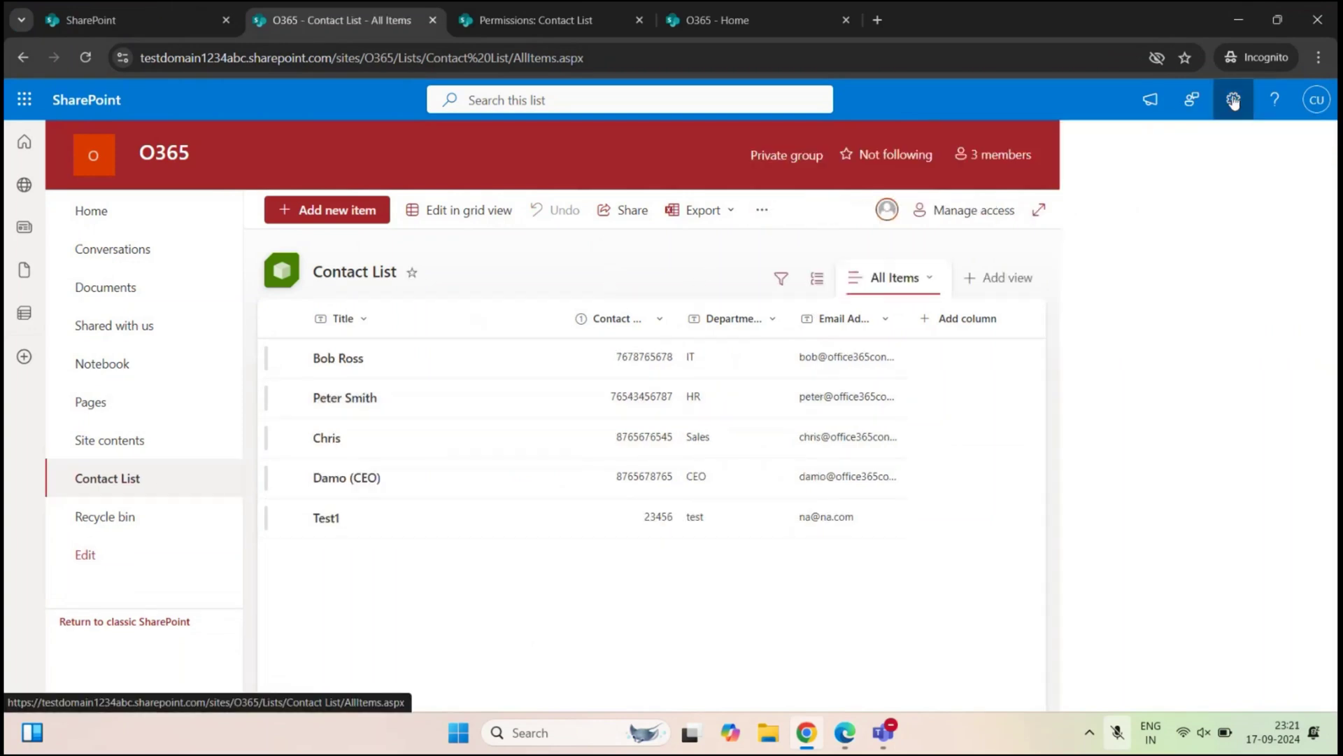
pyautogui.click(1126, 269)
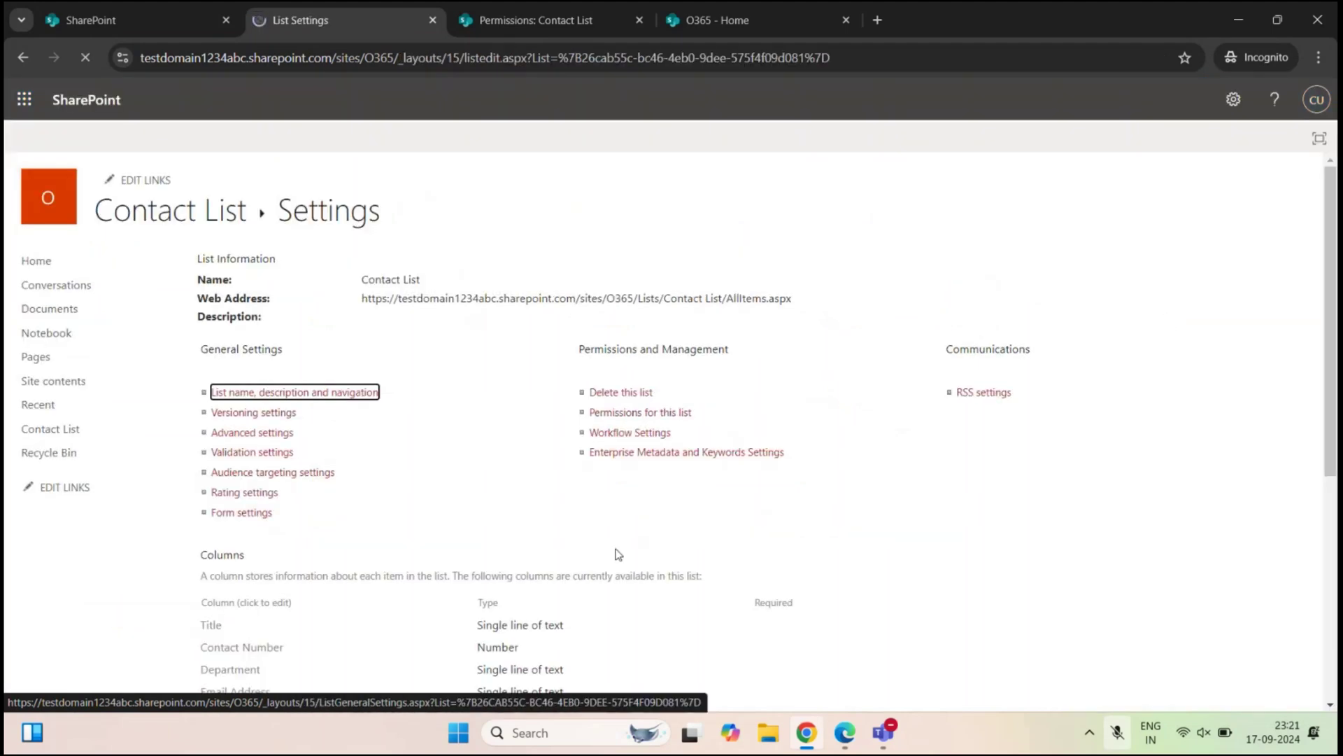
# Open the Contact List's Advanced settings and highlight the Item-level Permissions read and edit options
pyautogui.click(267, 437)
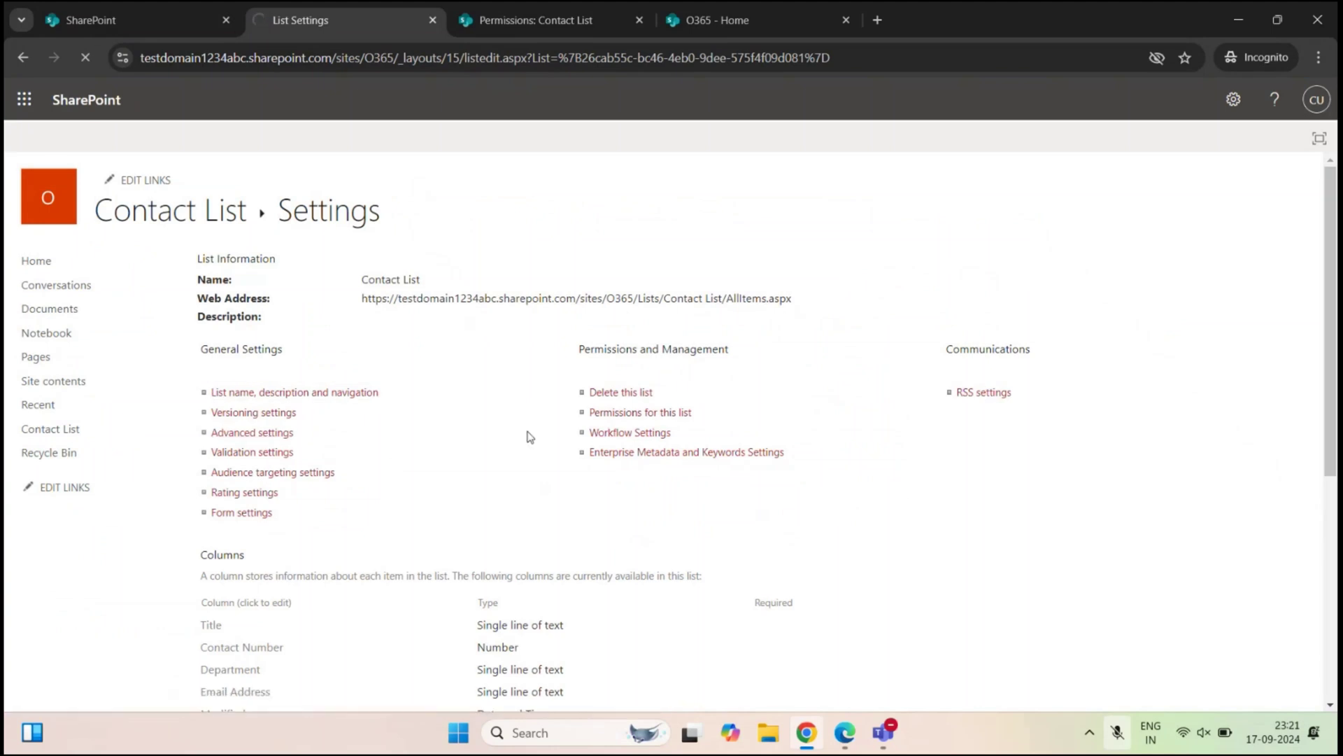
pyautogui.scroll(-2, 527, 437)
pyautogui.moveTo(201, 279); pyautogui.dragTo(459, 292)
pyautogui.click(316, 286)
pyautogui.click(489, 289)
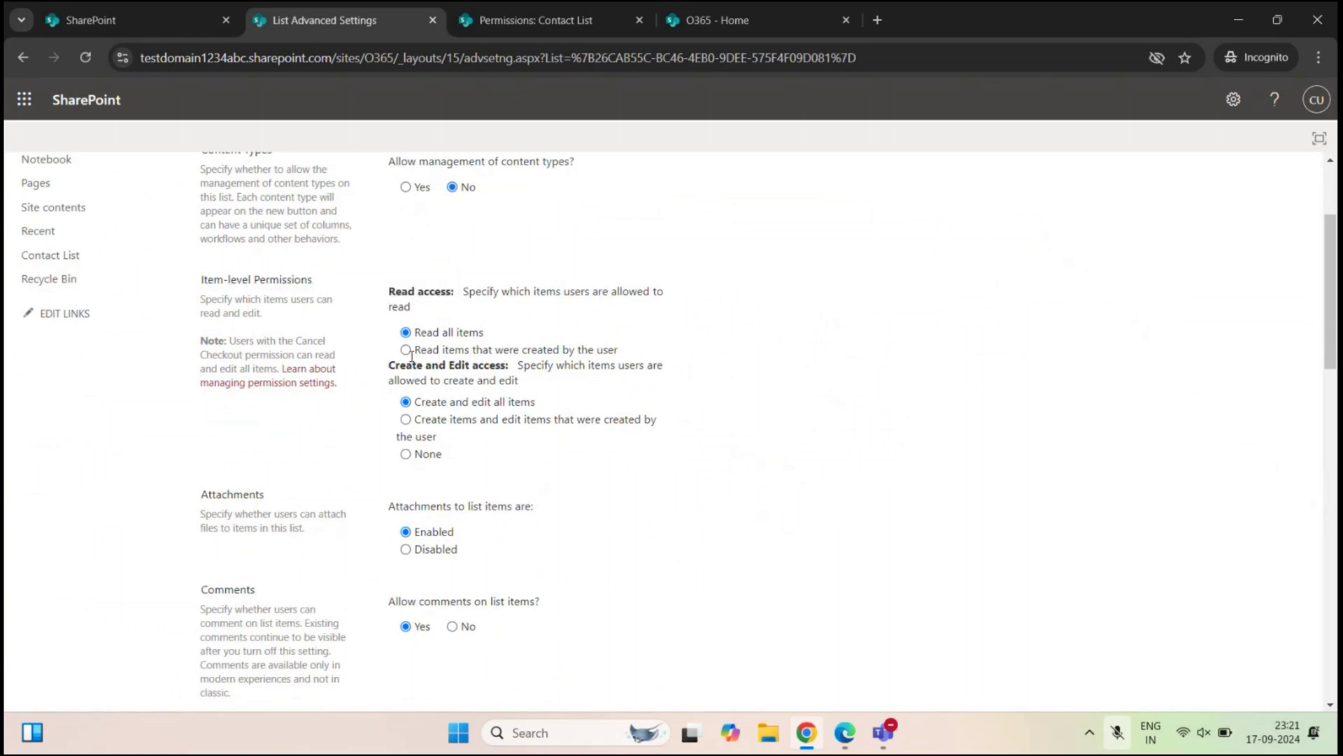
pyautogui.moveTo(394, 358); pyautogui.dragTo(544, 378)
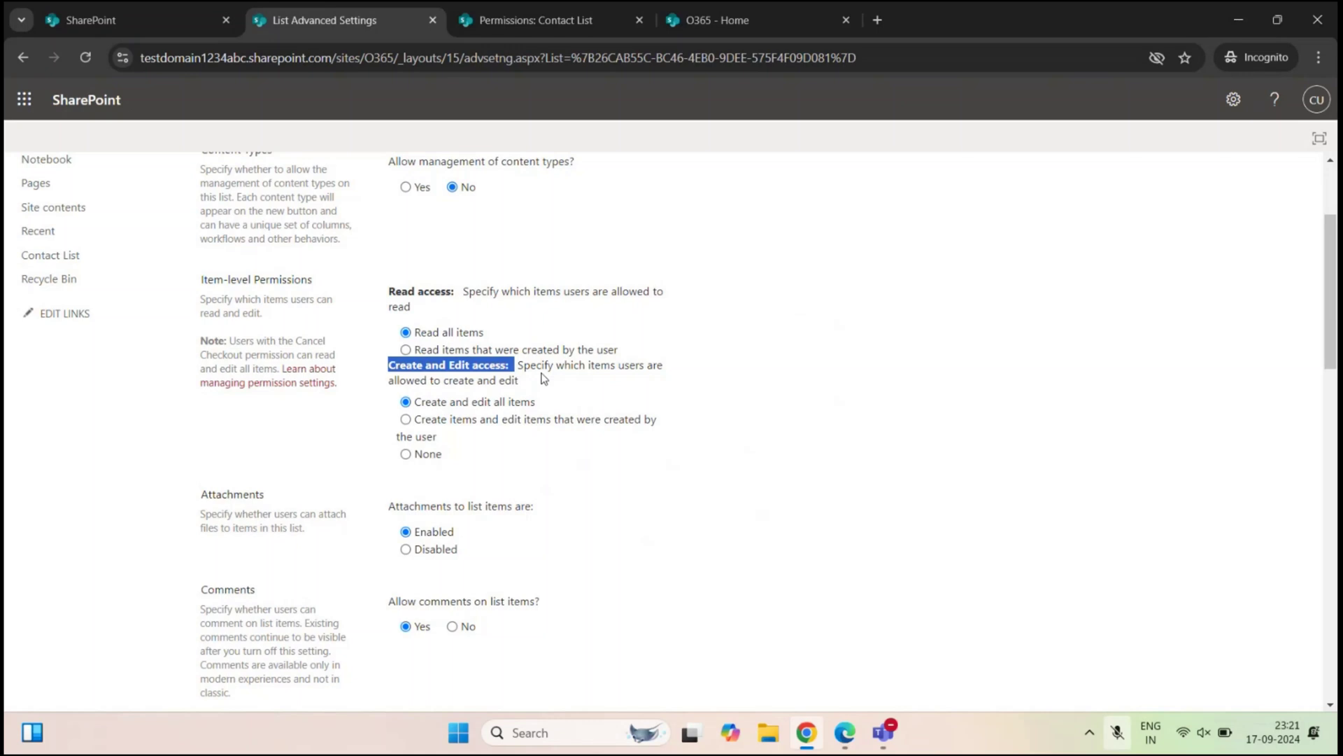
pyautogui.moveTo(387, 292); pyautogui.dragTo(415, 334)
pyautogui.click(490, 307)
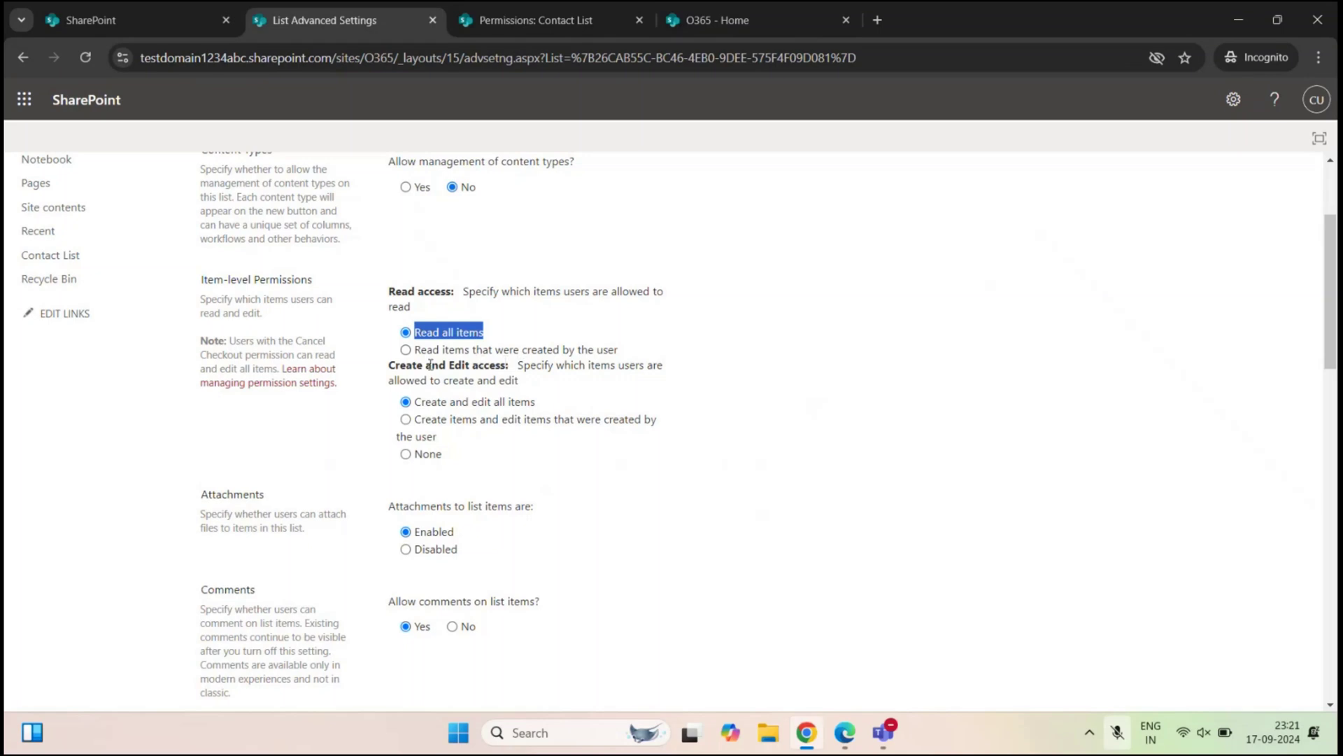
# Set read access to 'Read items that were created by the user' and save with OK
pyautogui.click(479, 356)
pyautogui.moveTo(471, 353); pyautogui.dragTo(617, 352)
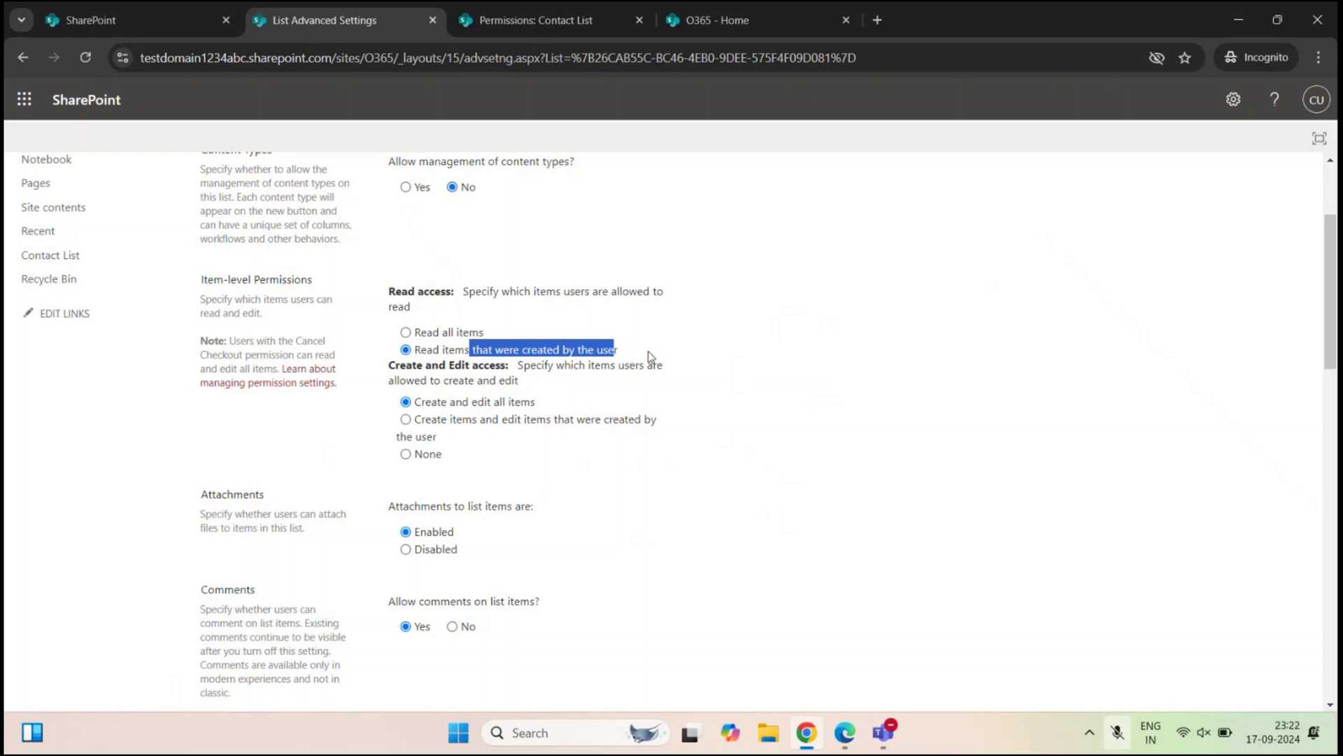
pyautogui.click(492, 360)
pyautogui.scroll(-15, 704, 397)
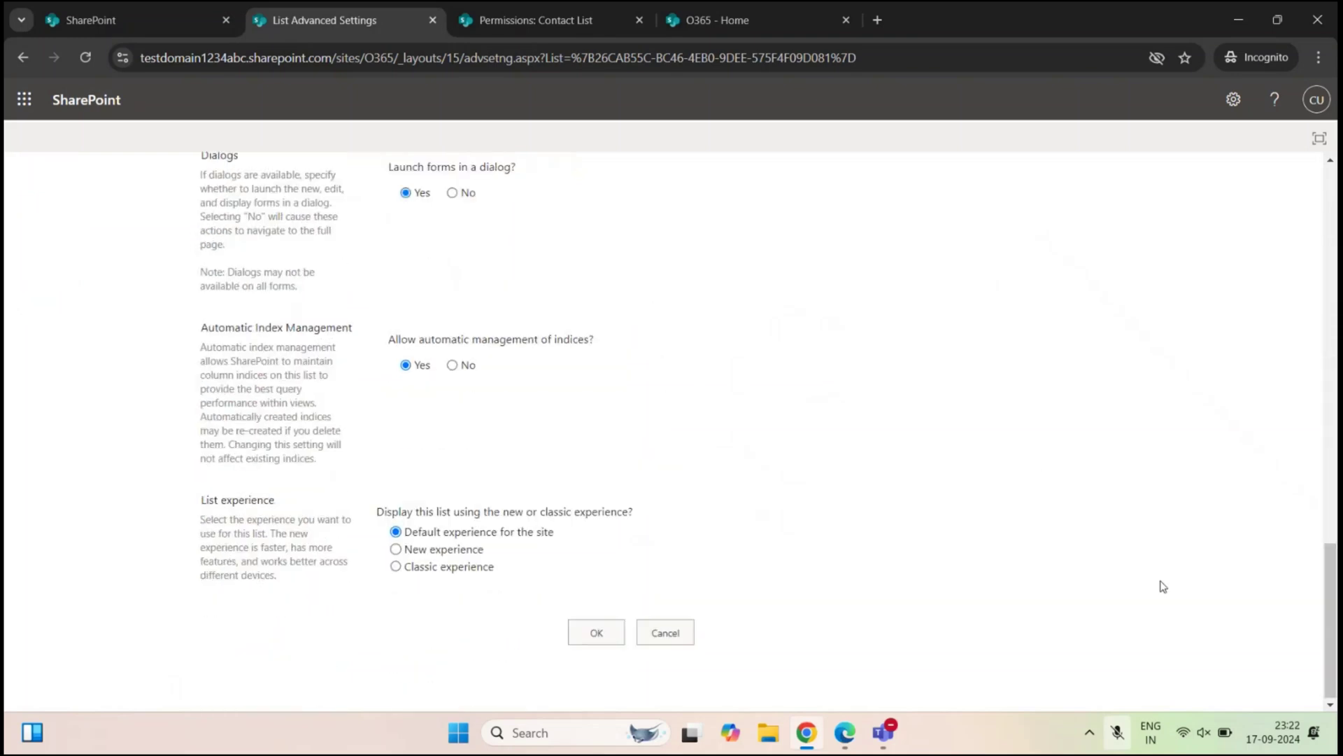
pyautogui.click(586, 632)
# Check Test1 in the reloaded Contact List under the new read restriction, then reopen the list's Advanced settings
pyautogui.moveTo(844, 733)
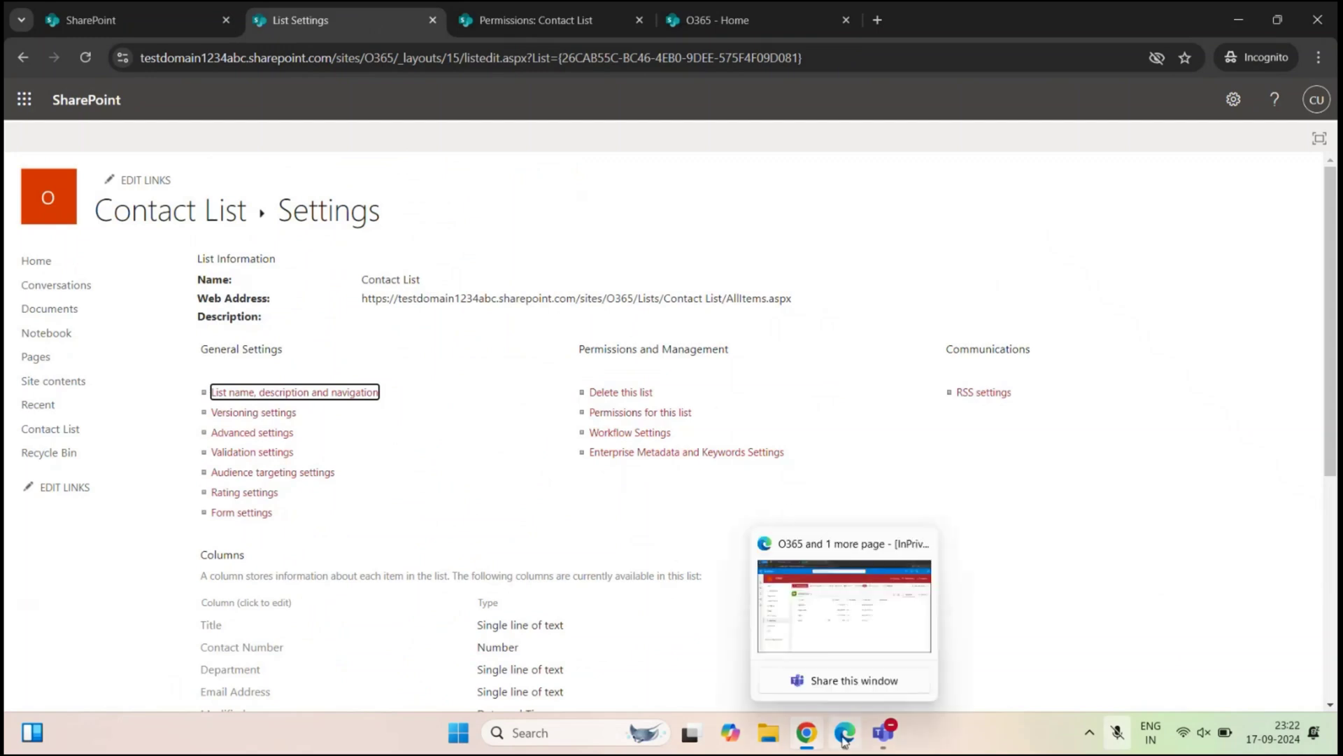
pyautogui.click(850, 609)
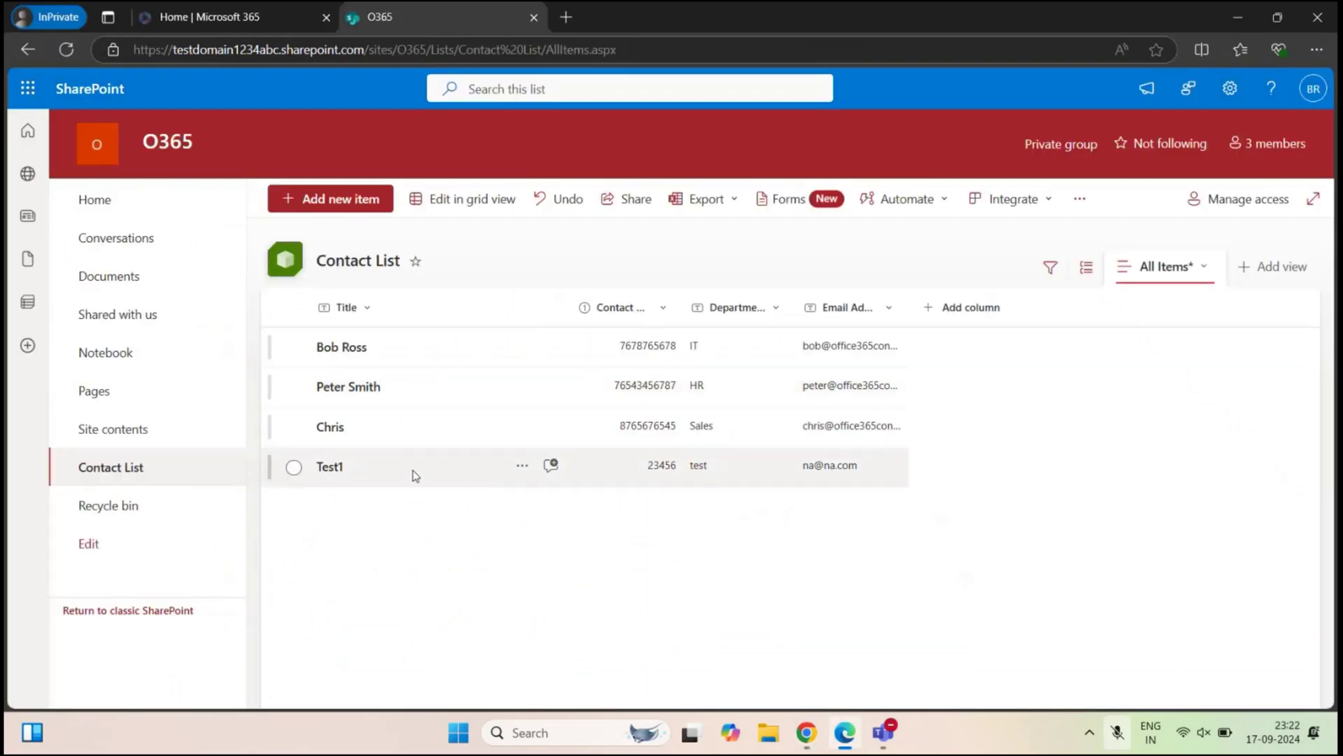
pyautogui.click(294, 467)
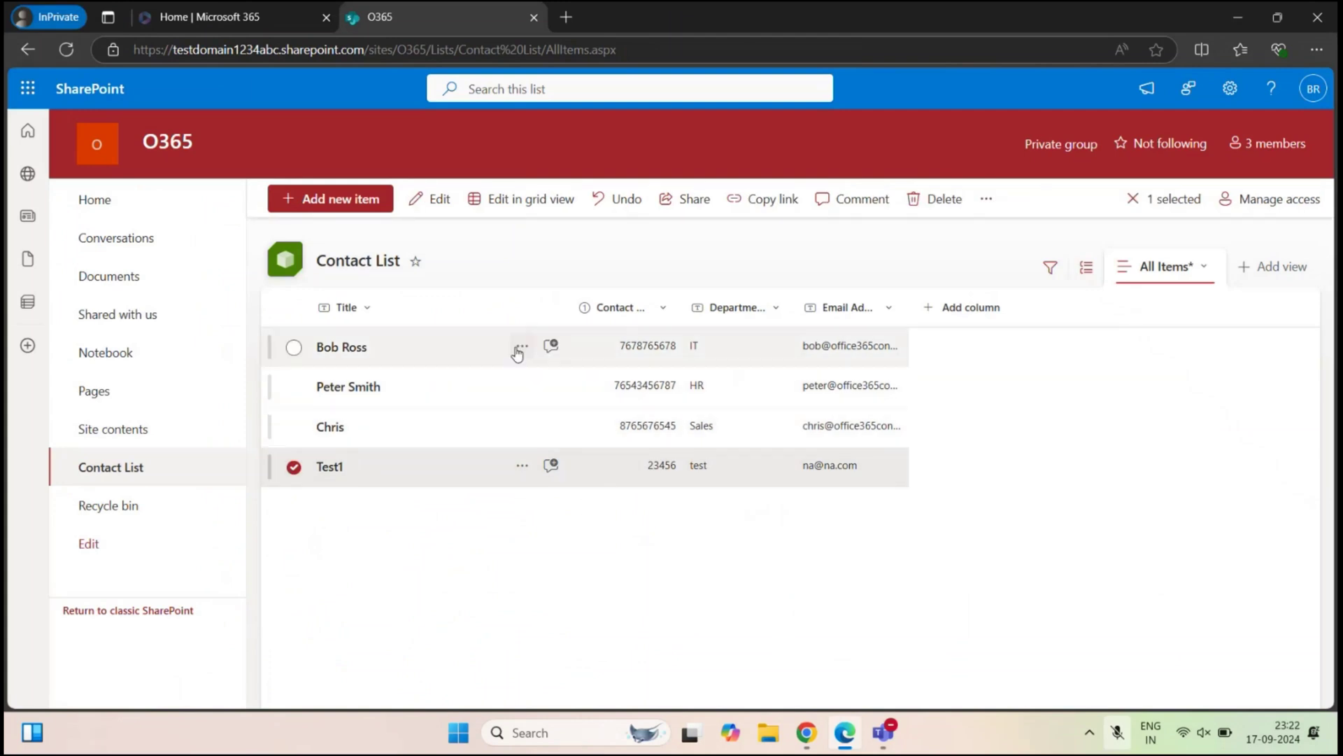
pyautogui.click(627, 261)
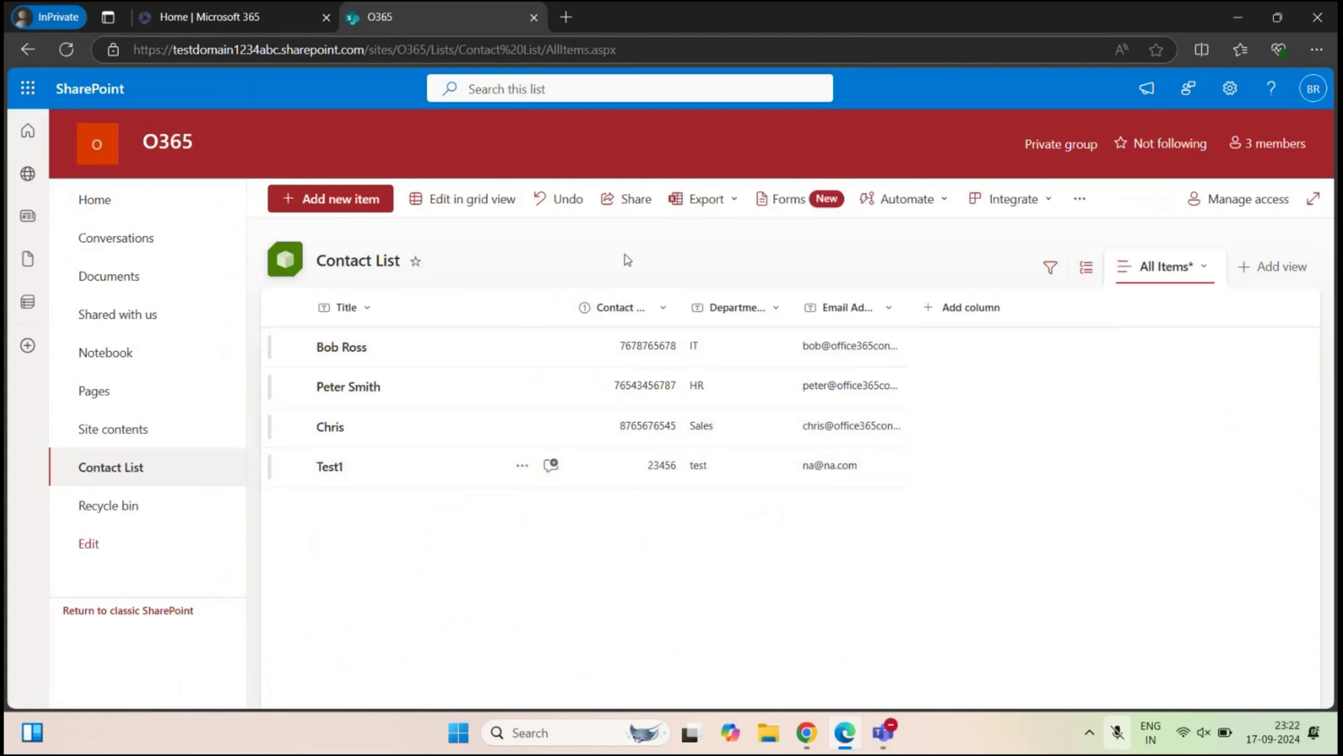
pyautogui.click(143, 212)
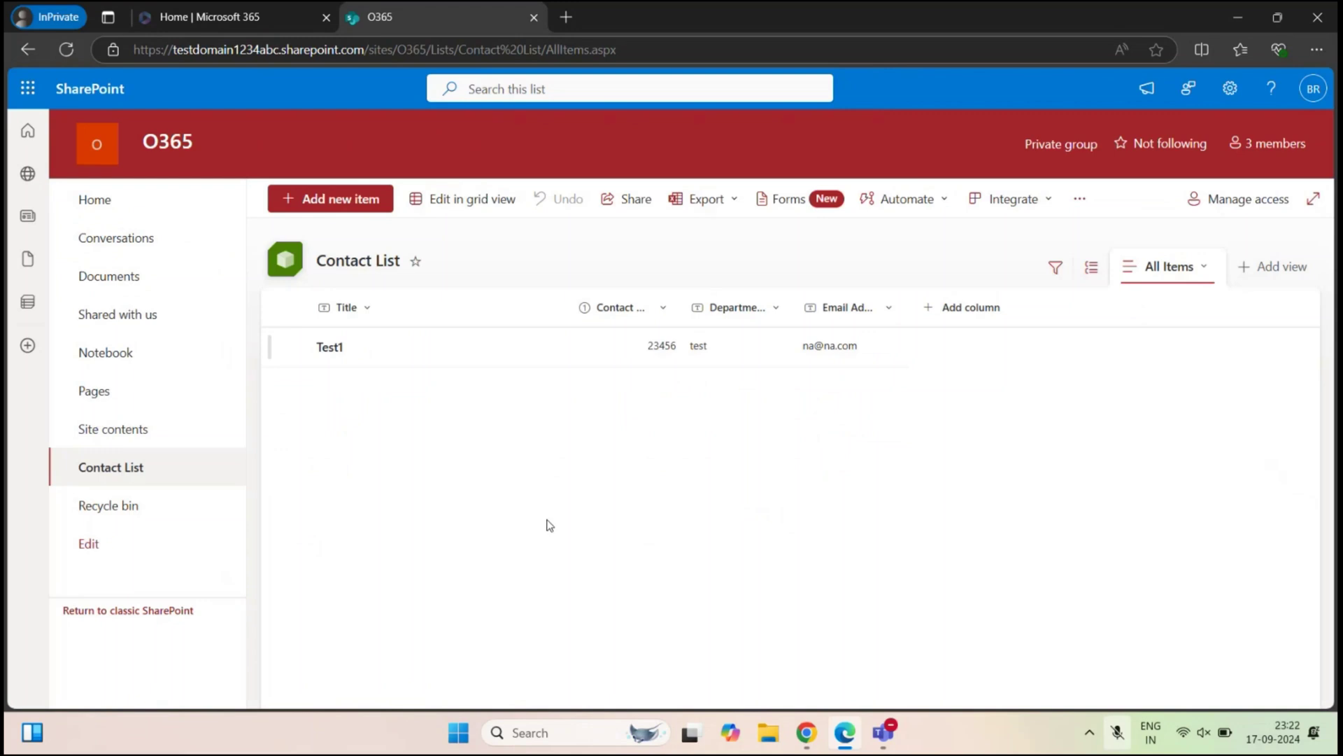
pyautogui.click(292, 350)
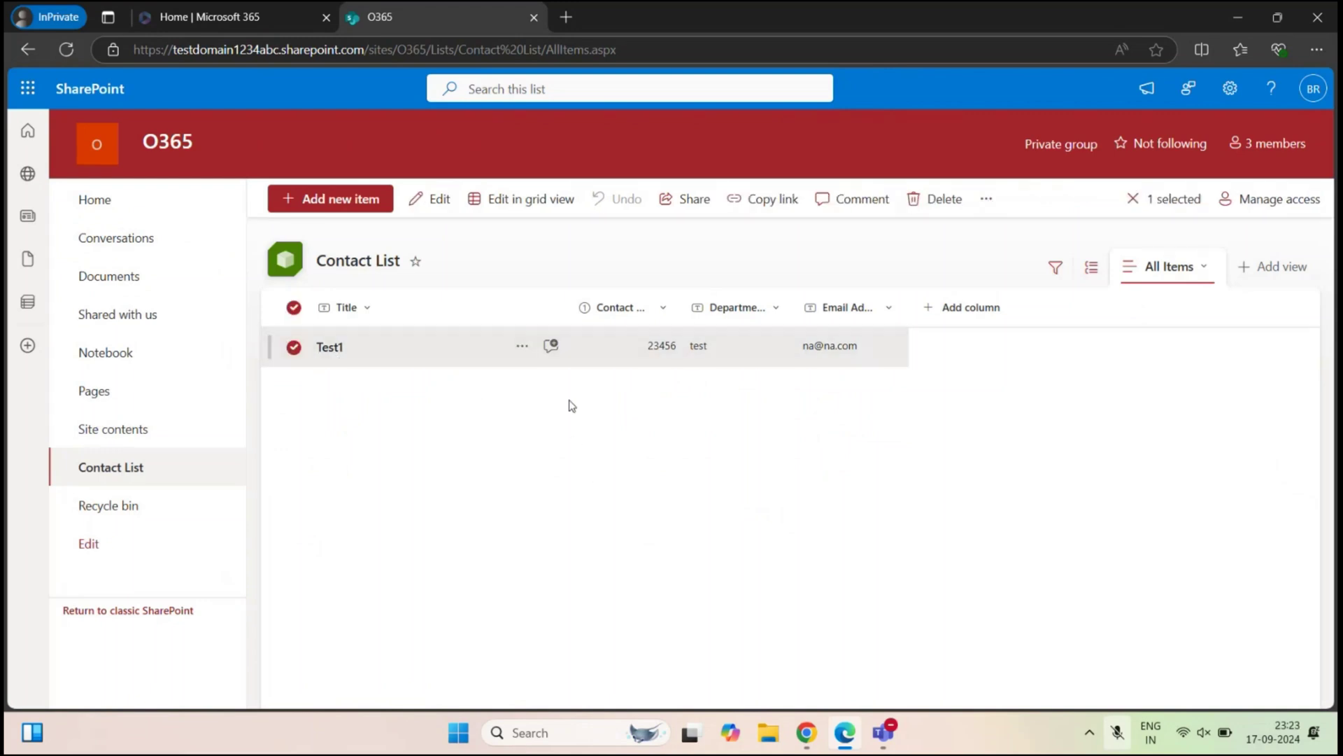
pyautogui.click(315, 355)
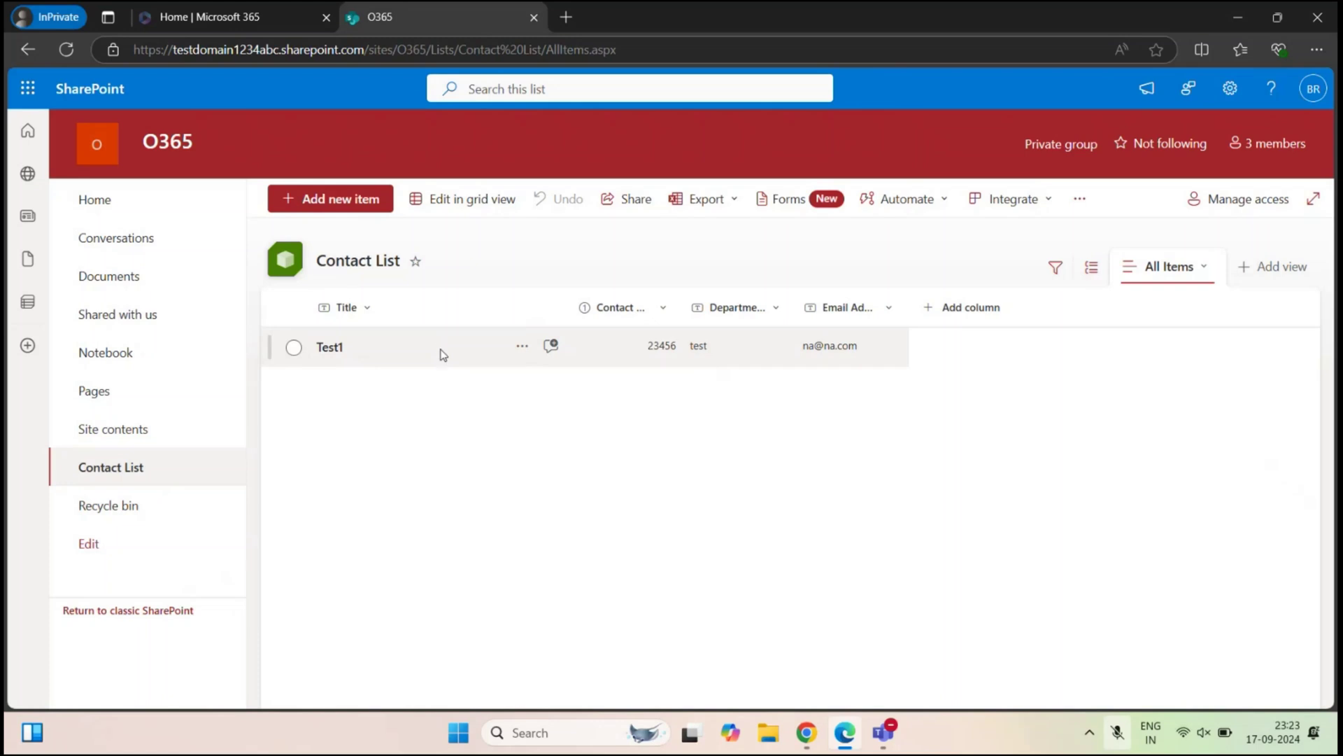
pyautogui.click(806, 732)
pyautogui.click(251, 434)
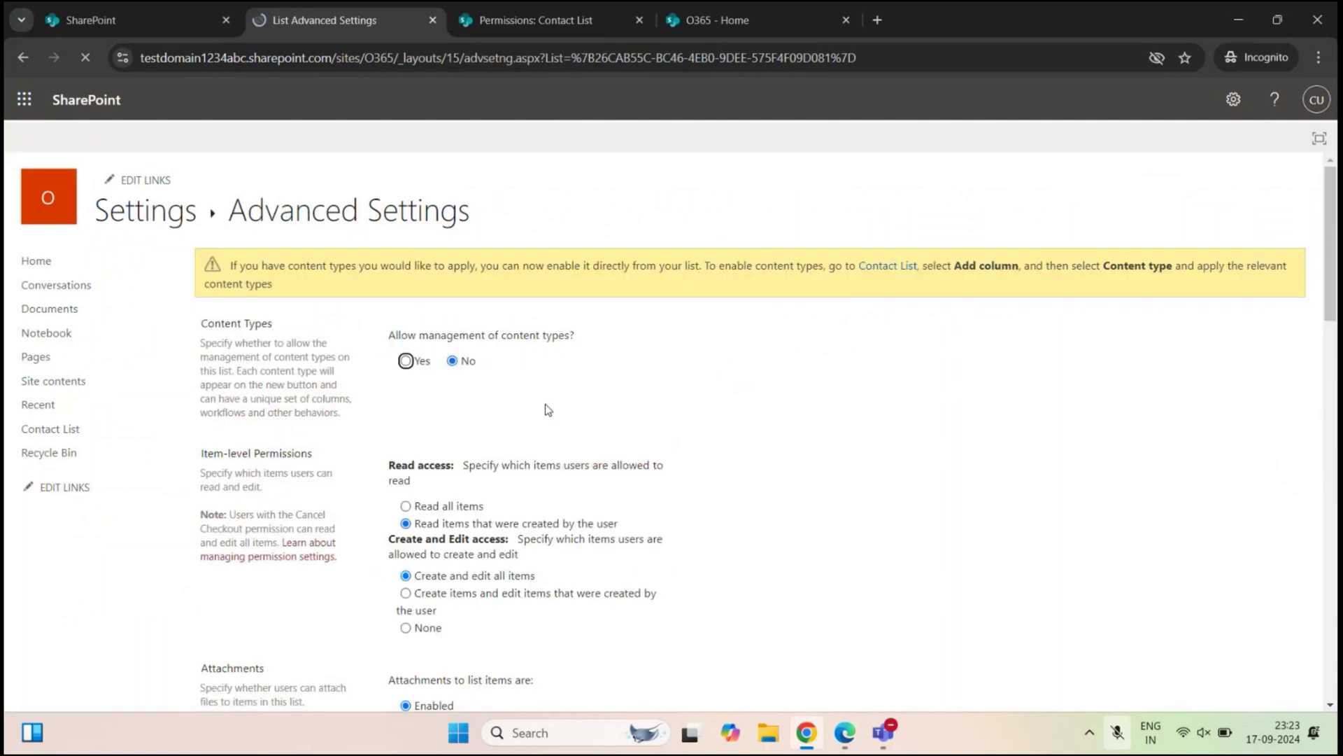
# Set read access back to 'Read all items', save, and reload the second user's list to see all five contacts
pyautogui.click(406, 505)
pyautogui.scroll(-20, 655, 468)
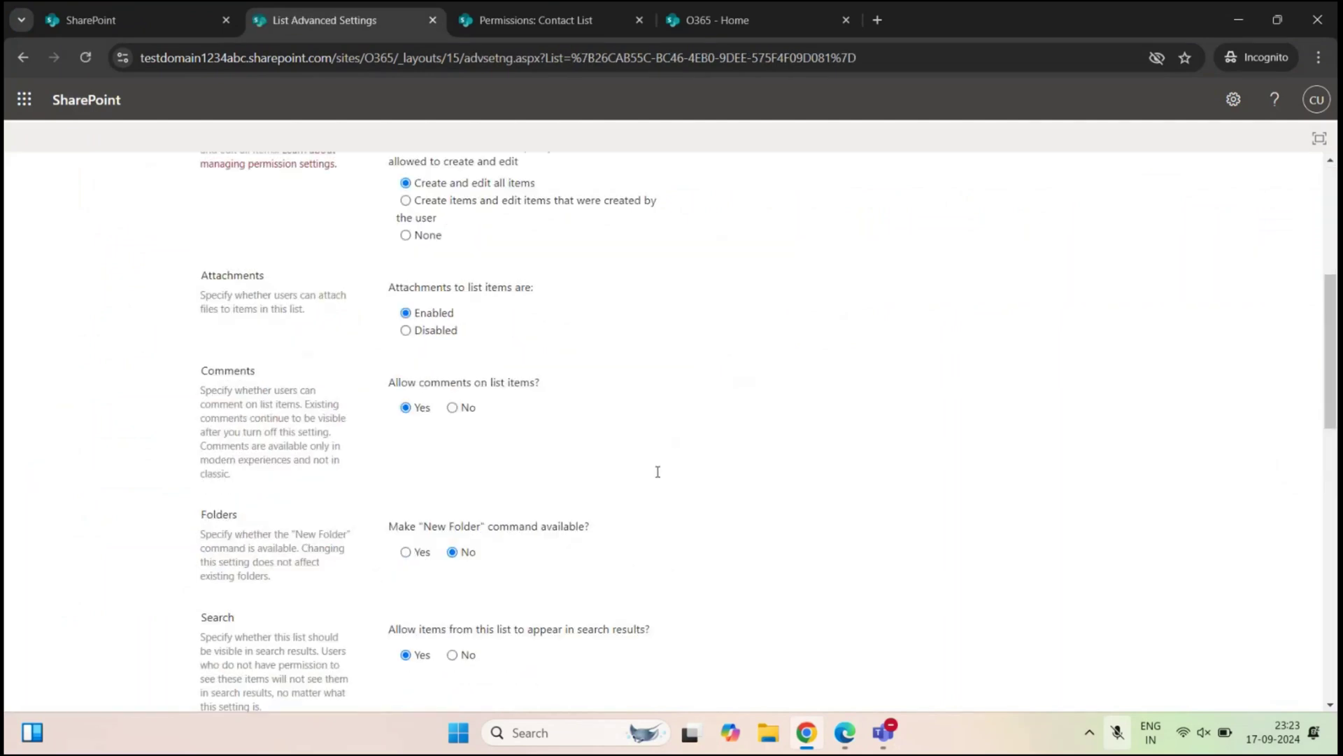
pyautogui.click(596, 632)
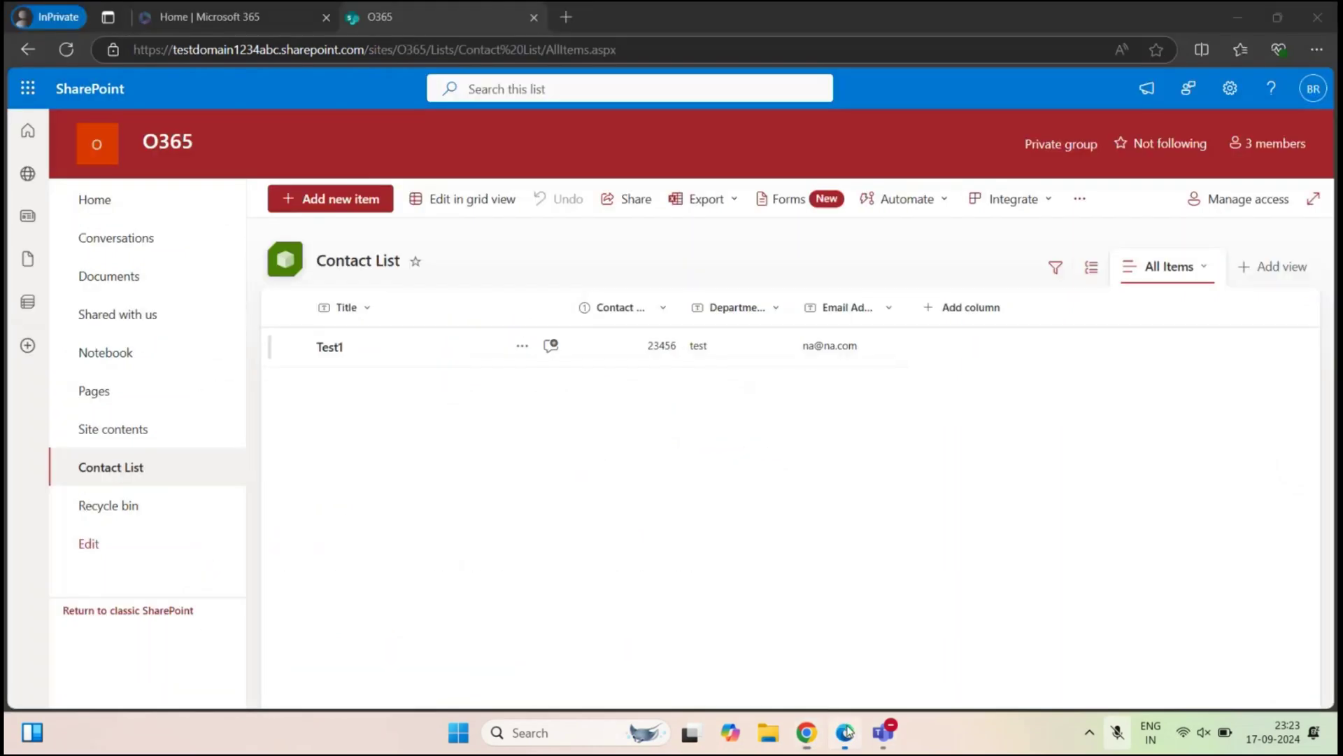
pyautogui.click(845, 733)
pyautogui.click(66, 51)
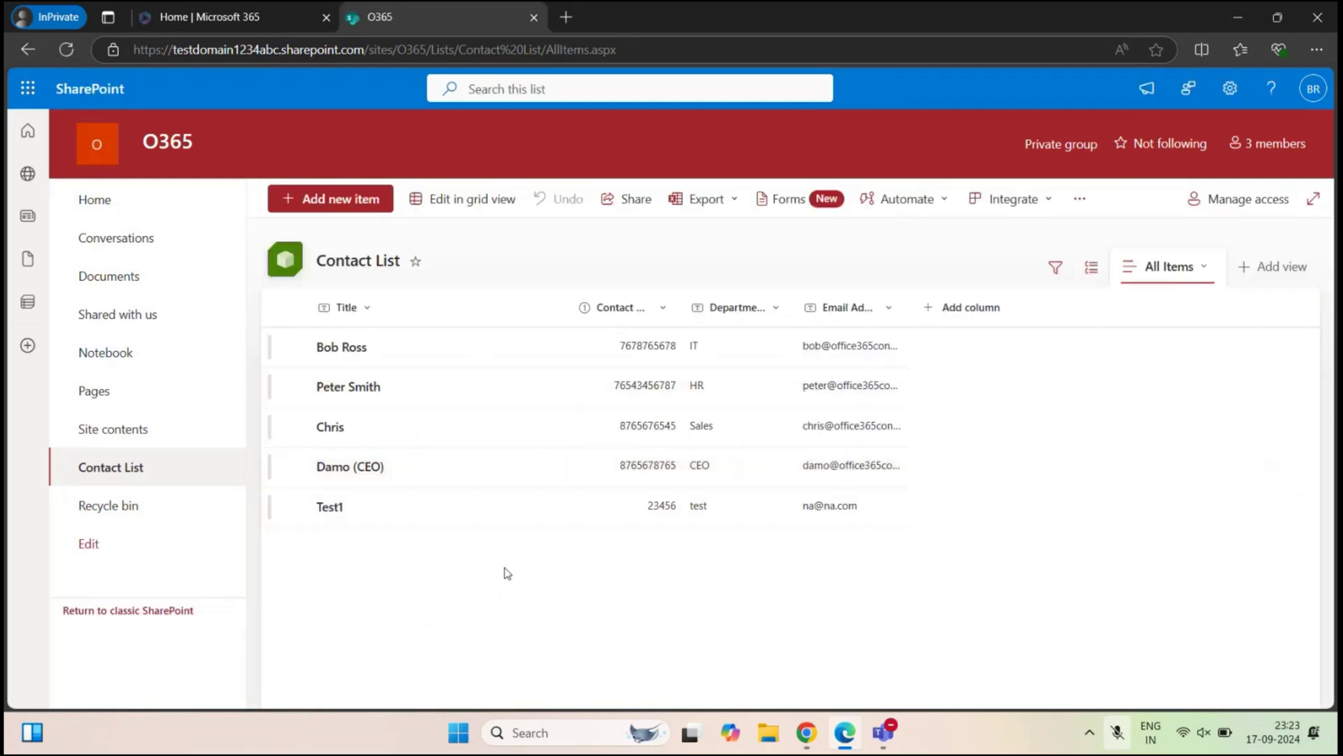
# Reopen the Contact List's Advanced settings in the settings window
pyautogui.click(815, 750)
pyautogui.click(245, 439)
pyautogui.scroll(-3, 464, 405)
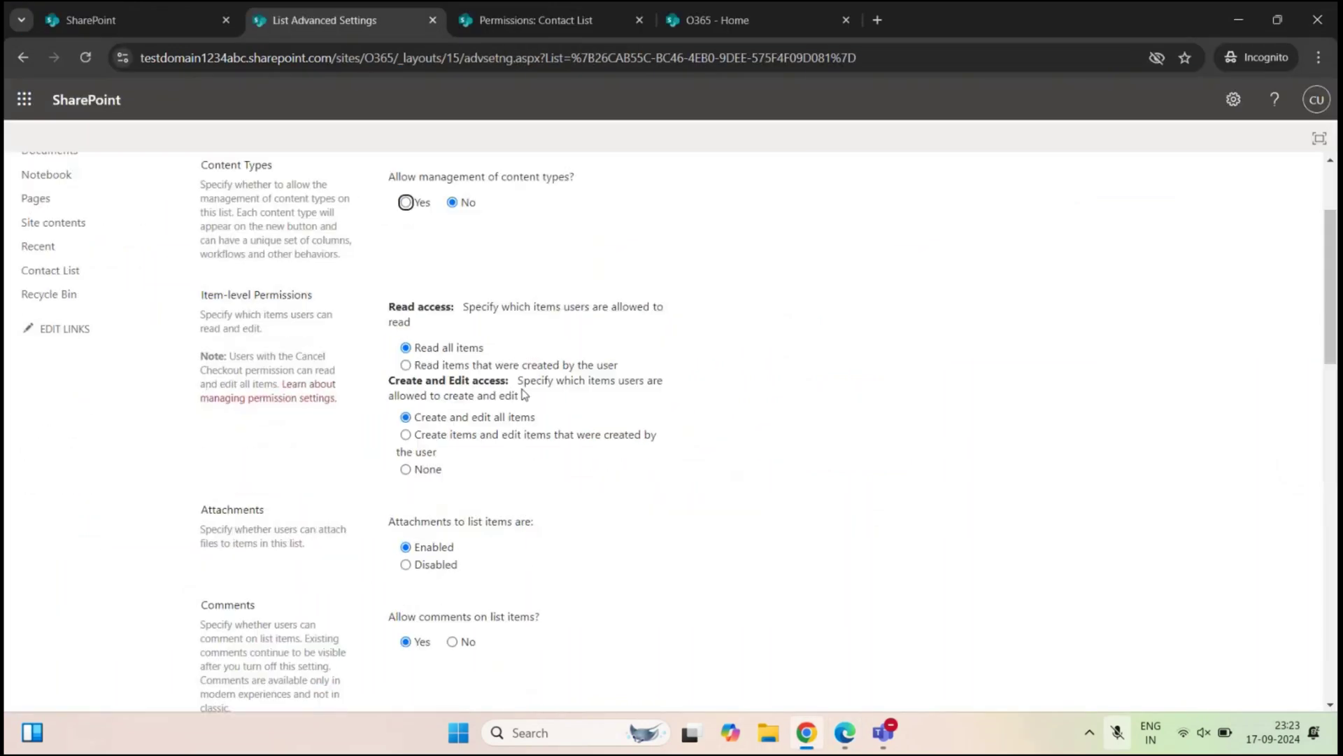
# Set Create and Edit access to 'Create items and edit items that were created by the user' and save
pyautogui.moveTo(390, 376); pyautogui.dragTo(488, 371)
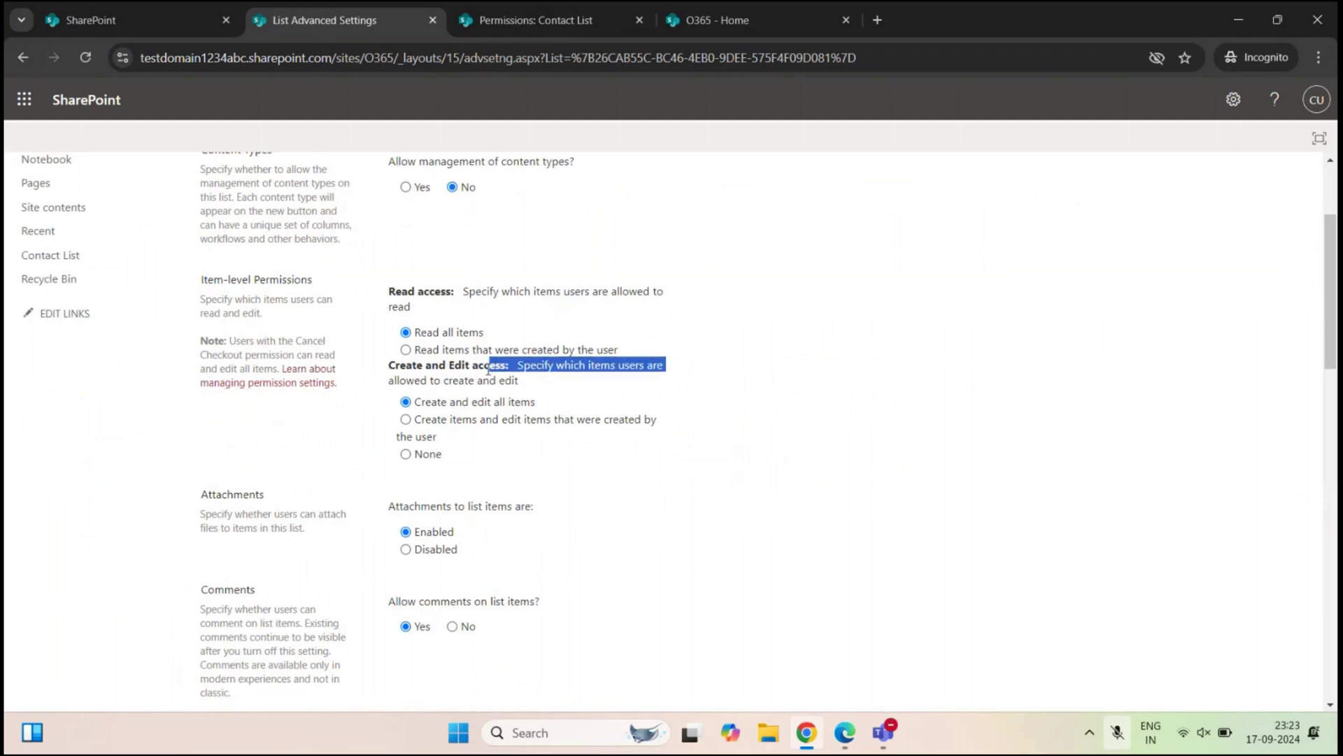
pyautogui.click(533, 369)
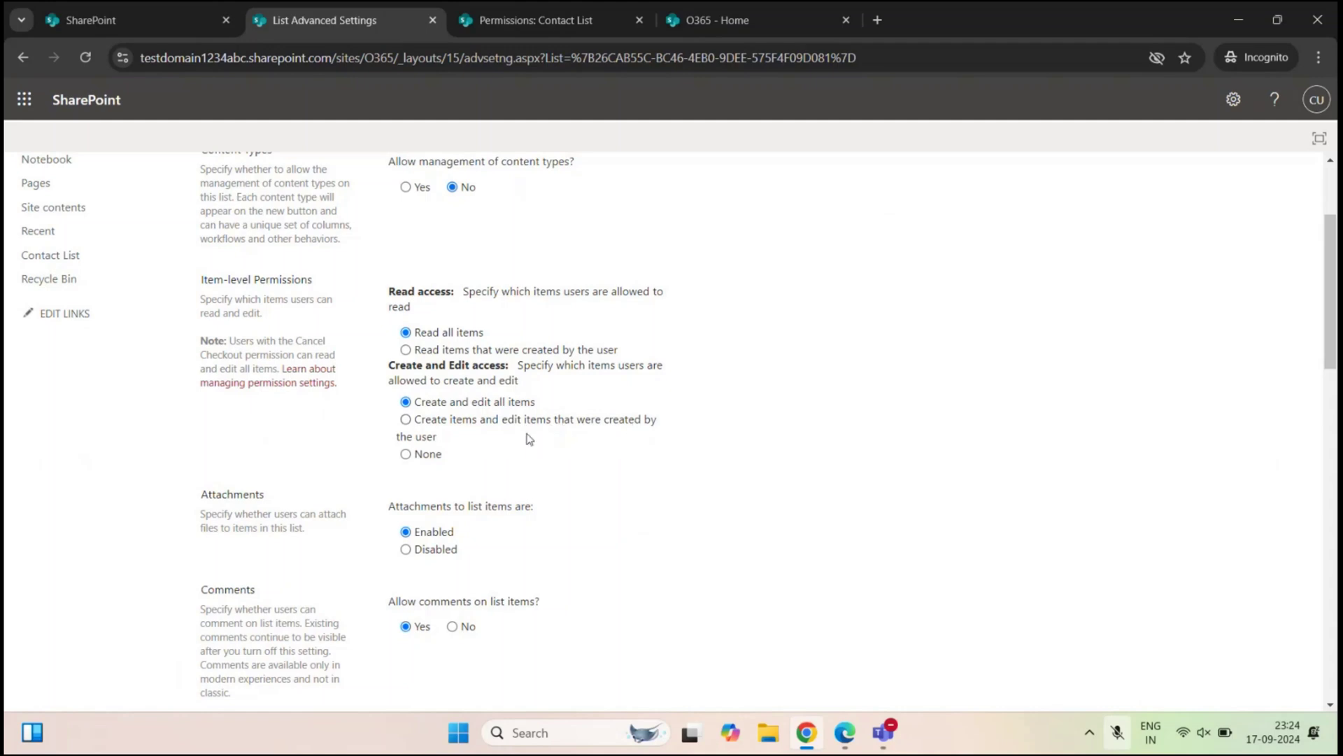
pyautogui.click(410, 422)
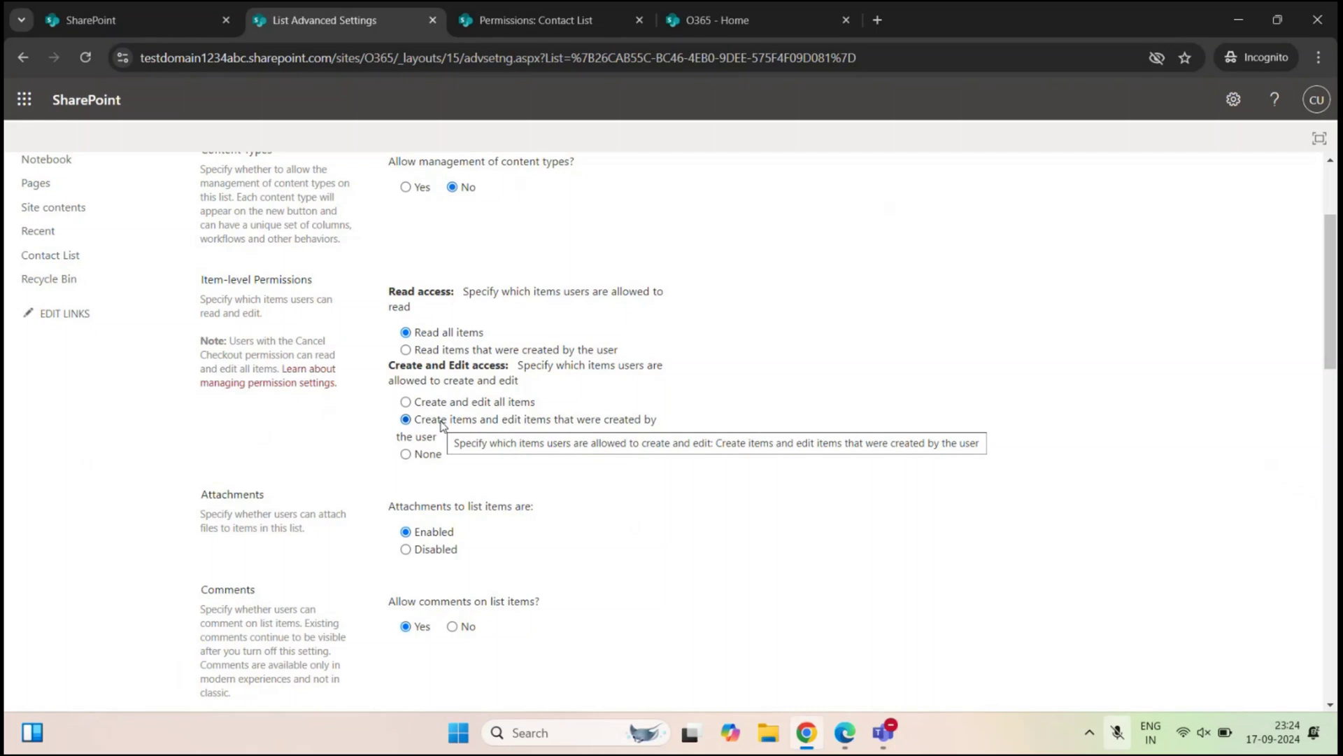
pyautogui.scroll(-7, 595, 451)
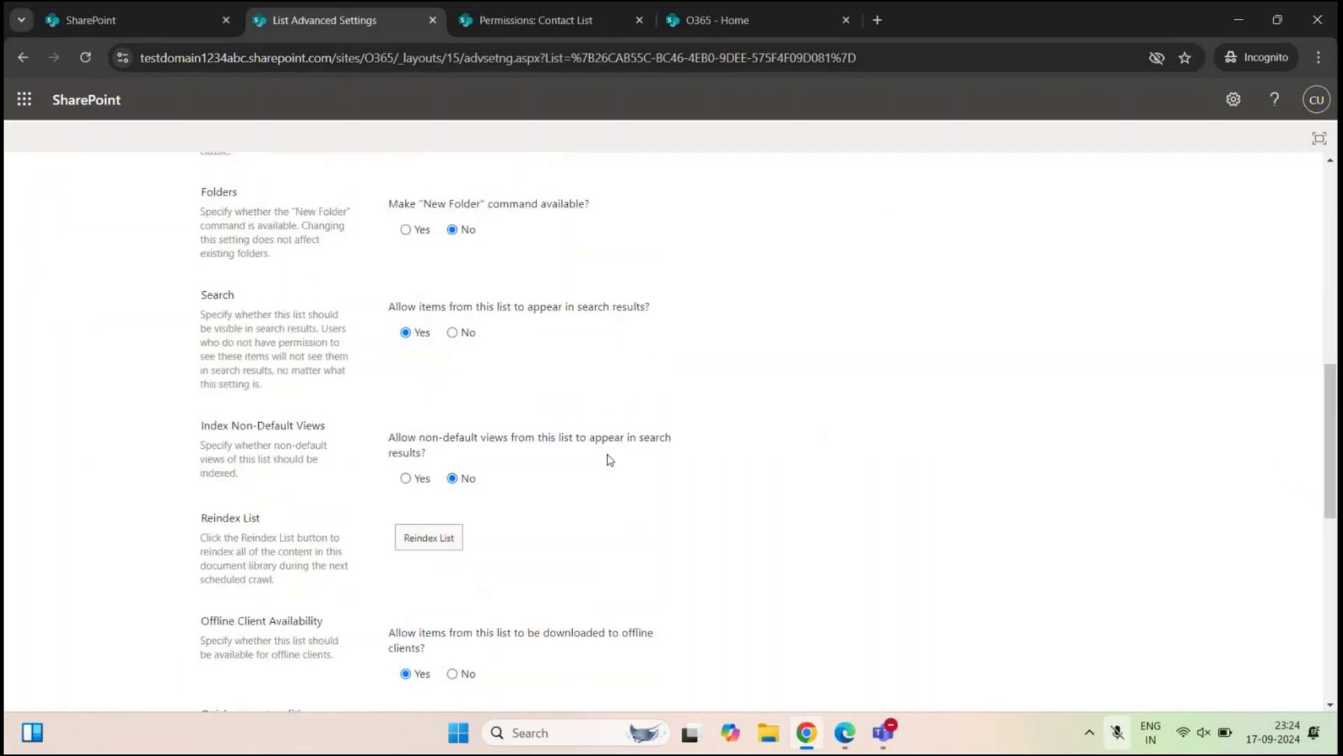
pyautogui.scroll(-10, 610, 459)
pyautogui.click(596, 632)
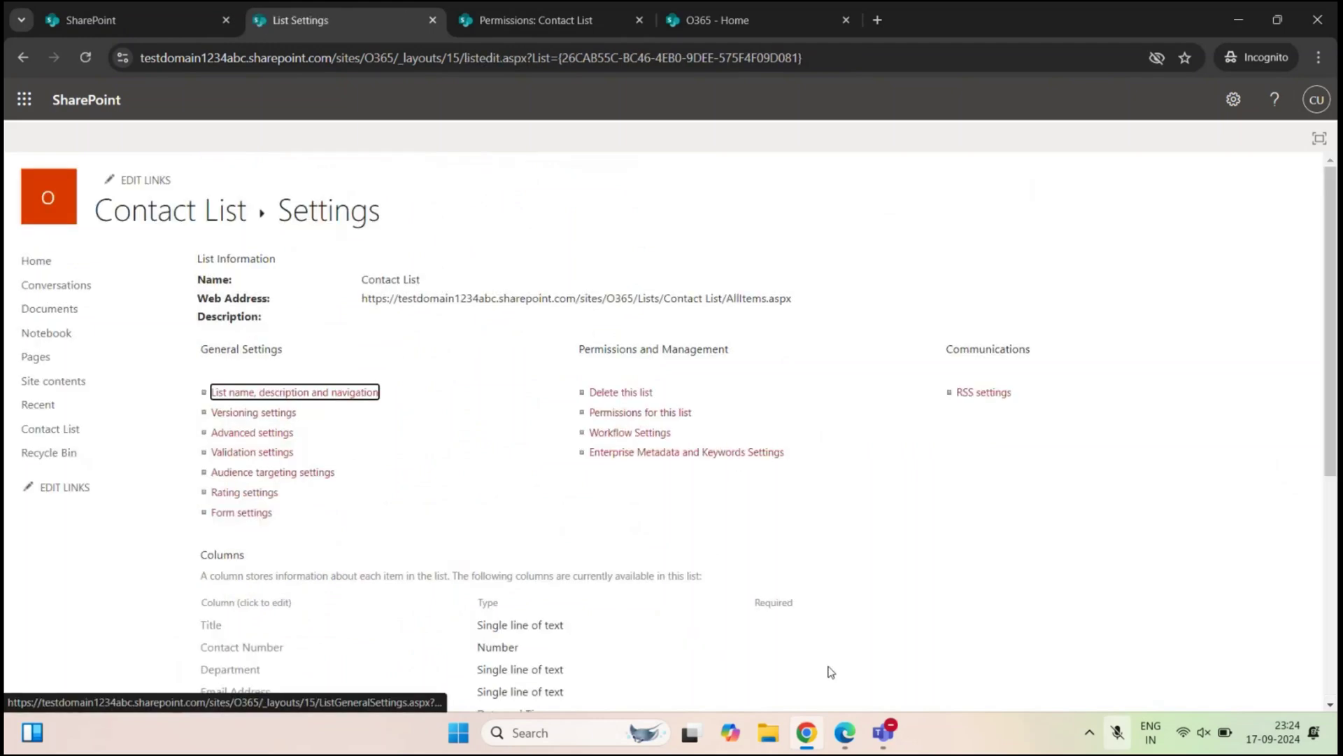
pyautogui.click(844, 720)
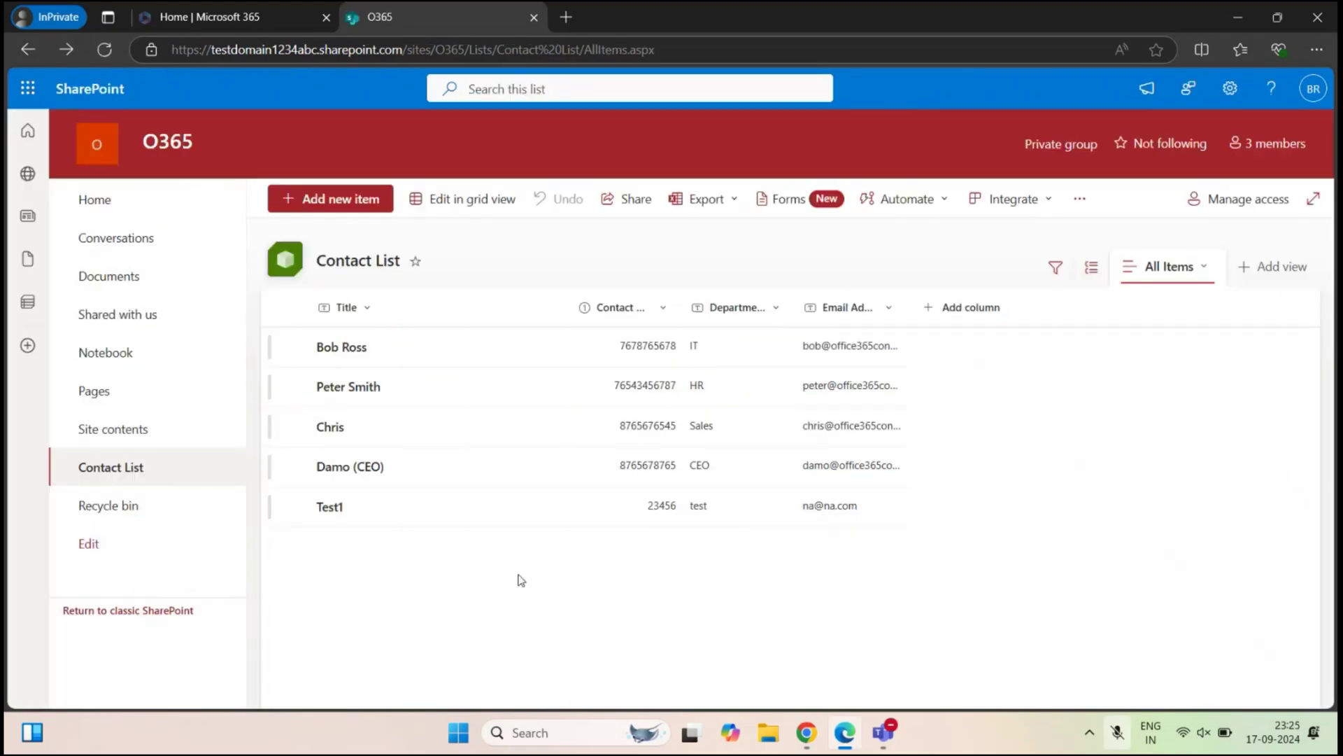
# As the second user, try appending 123 to another contact's Title and get an access-denied page
pyautogui.moveTo(447, 379)
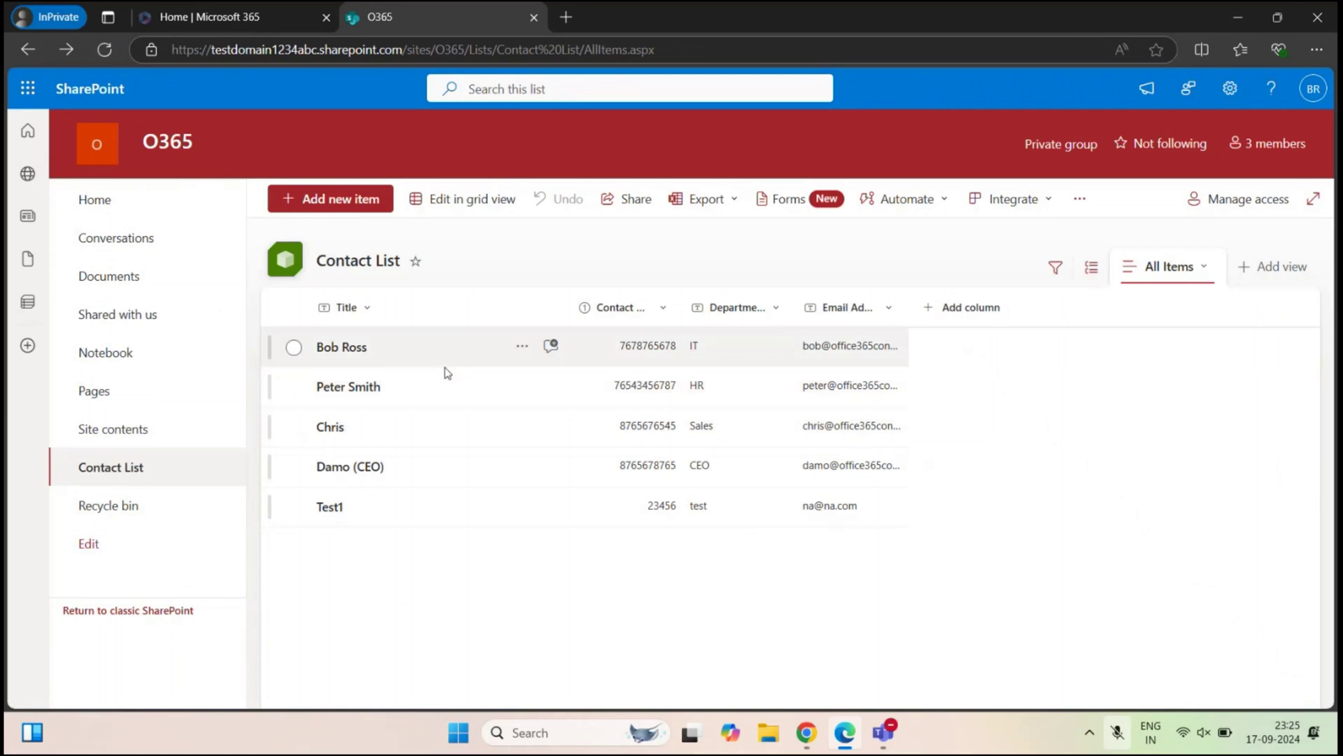
pyautogui.click(332, 348)
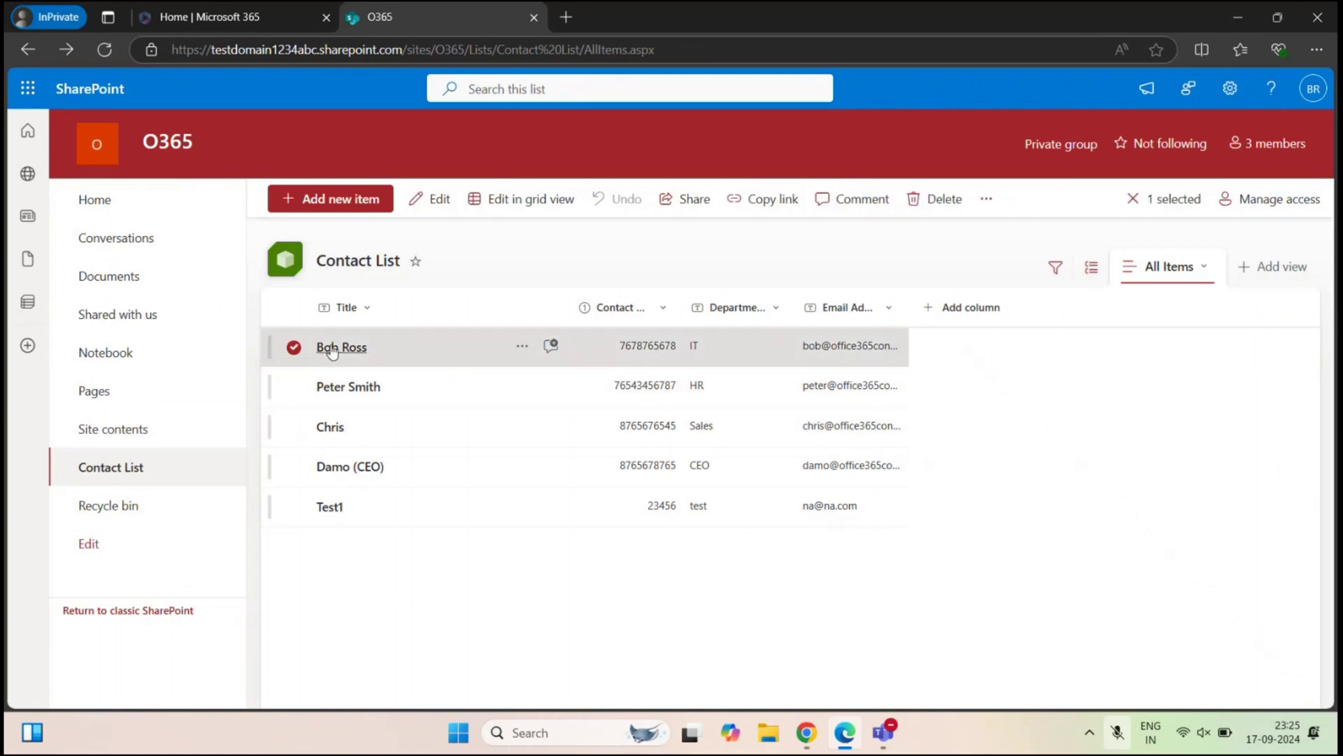
pyautogui.click(280, 134)
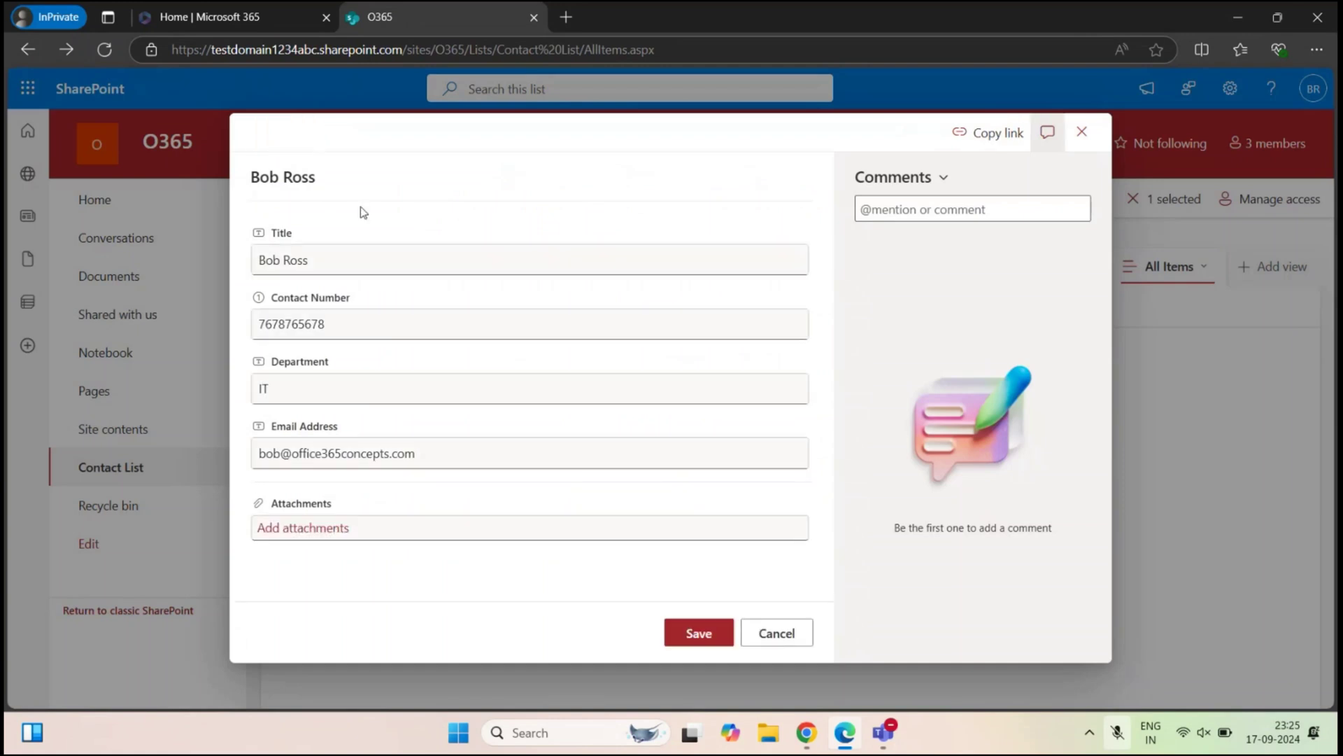
pyautogui.click(356, 257)
pyautogui.click(353, 256)
pyautogui.write('123')
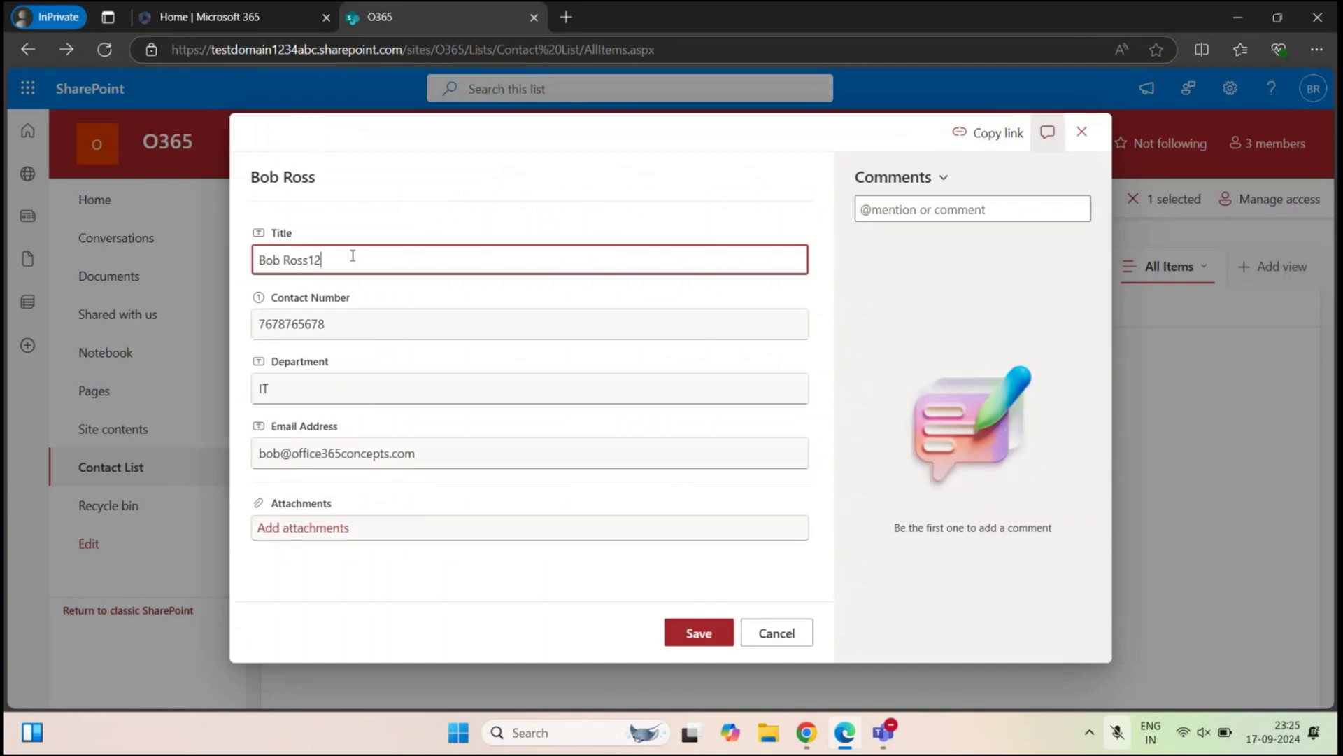
pyautogui.click(676, 636)
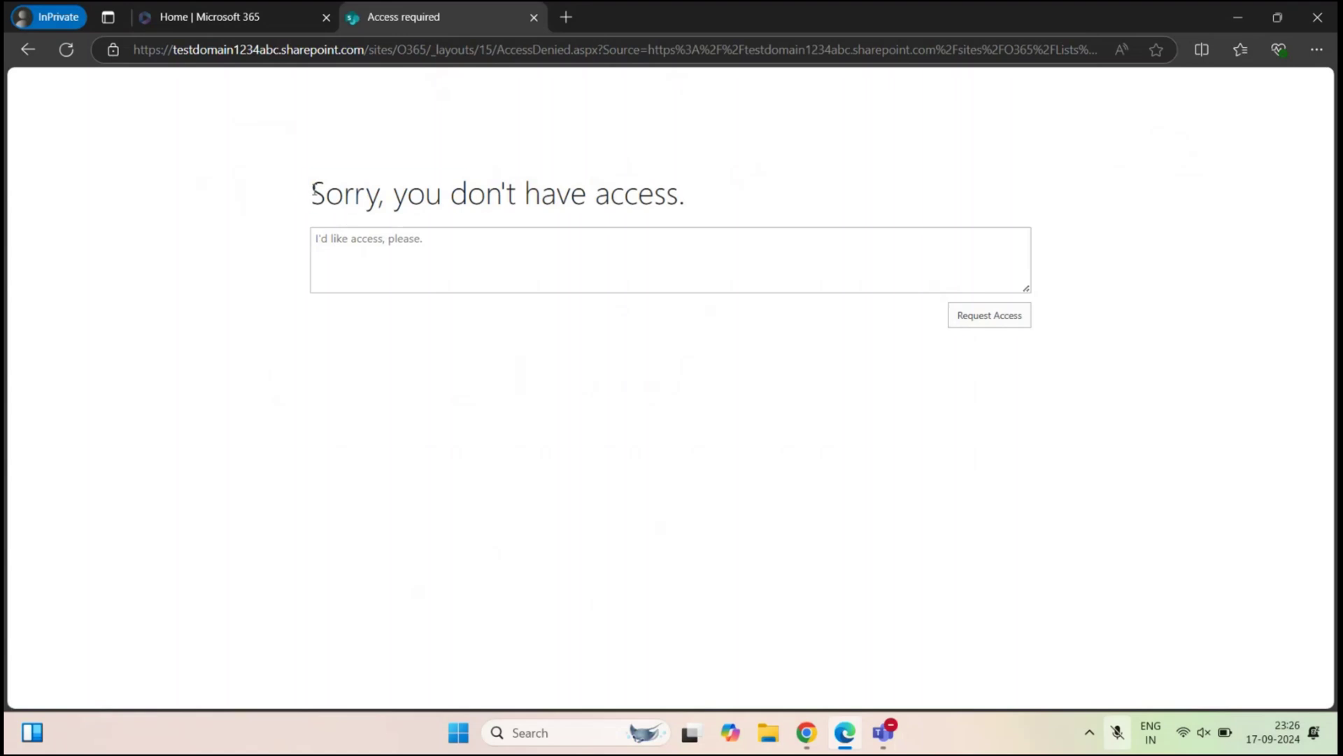
pyautogui.moveTo(313, 190); pyautogui.dragTo(692, 201)
pyautogui.click(692, 201)
pyautogui.click(29, 50)
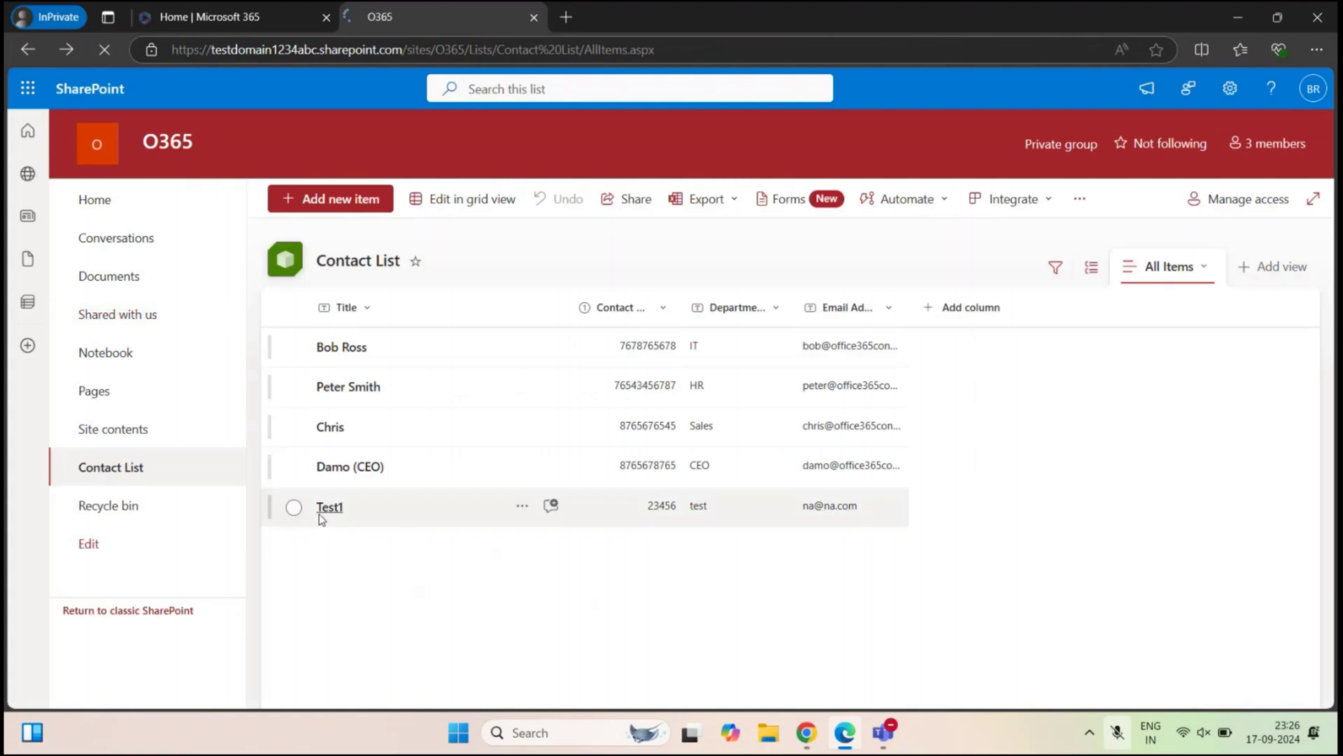
# Rename the Test1 contact's Title to Test123 and save it
pyautogui.click(340, 513)
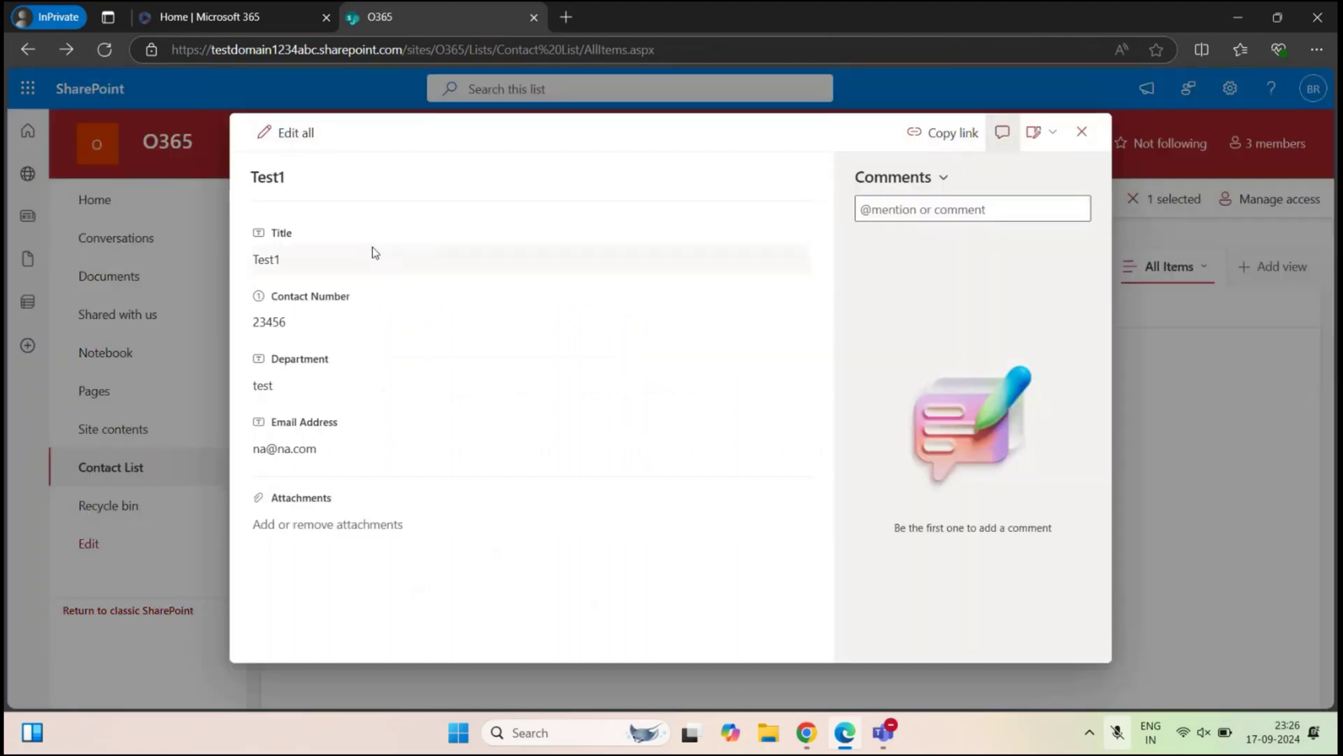
pyautogui.click(284, 133)
pyautogui.doubleClick(318, 253)
pyautogui.click(319, 257)
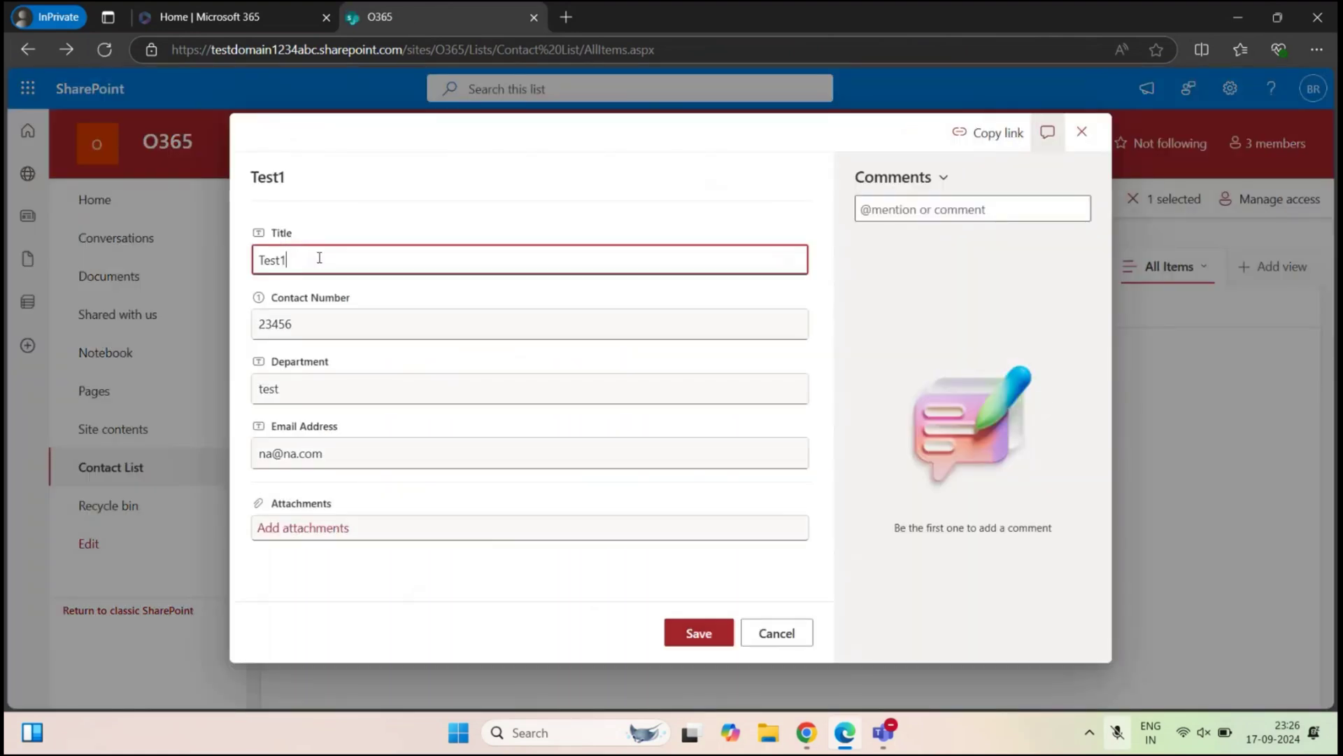
pyautogui.write('23')
pyautogui.click(698, 632)
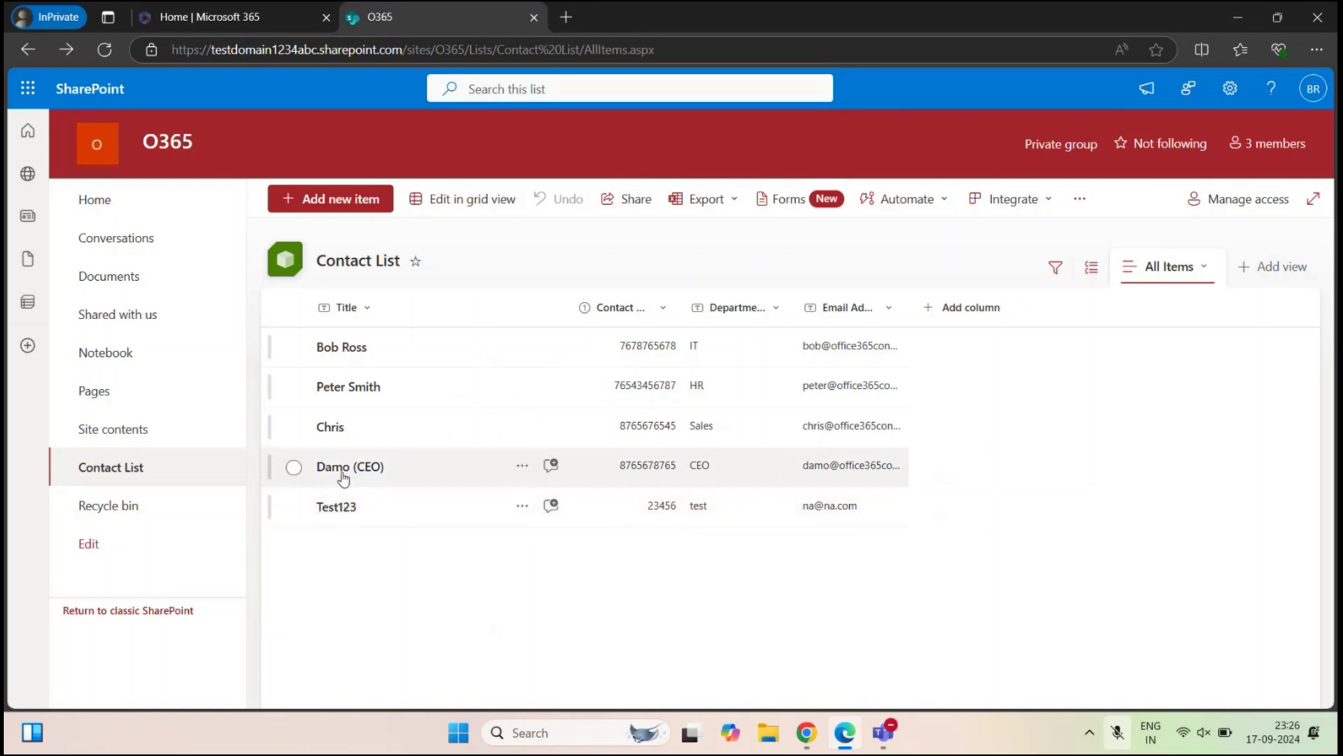
# Try appending 123 to the third contact's Title and confirm the save is refused with access denied
pyautogui.click(328, 430)
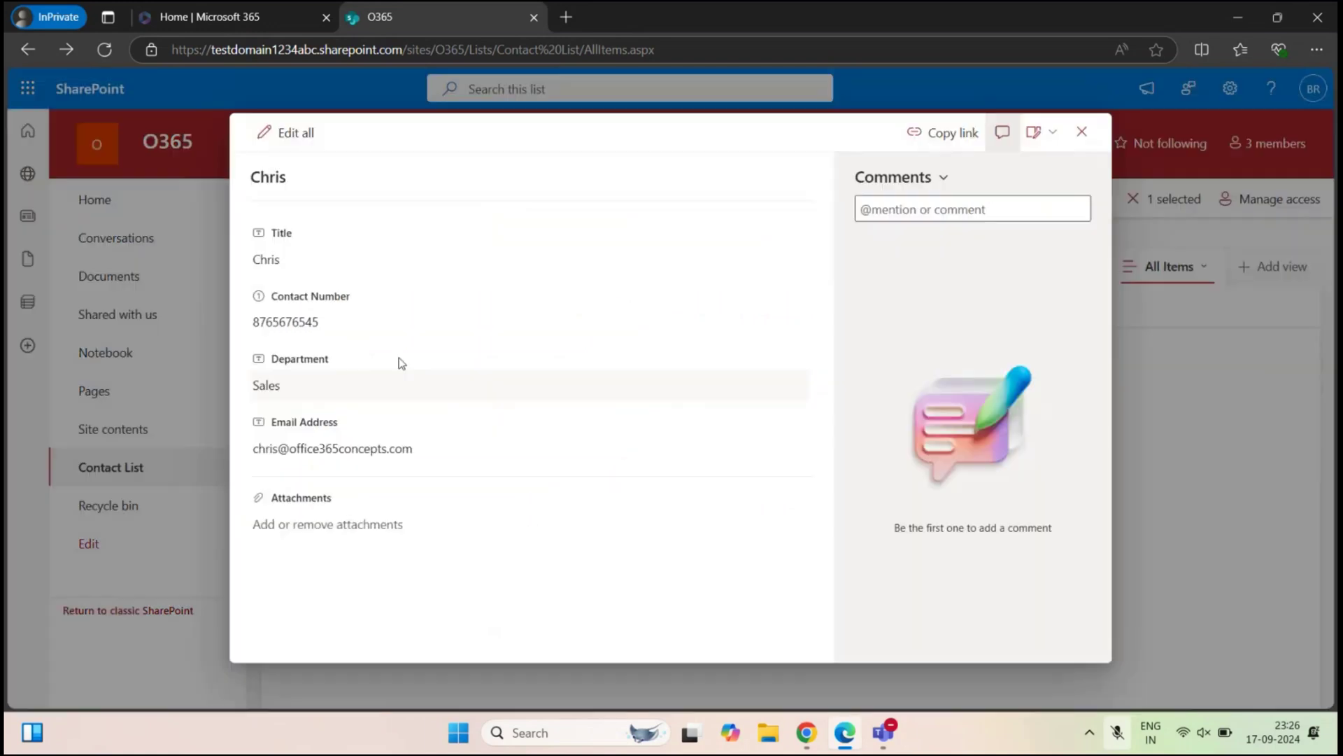
pyautogui.click(297, 132)
pyautogui.doubleClick(351, 249)
pyautogui.click(321, 263)
pyautogui.write('123')
pyautogui.click(675, 635)
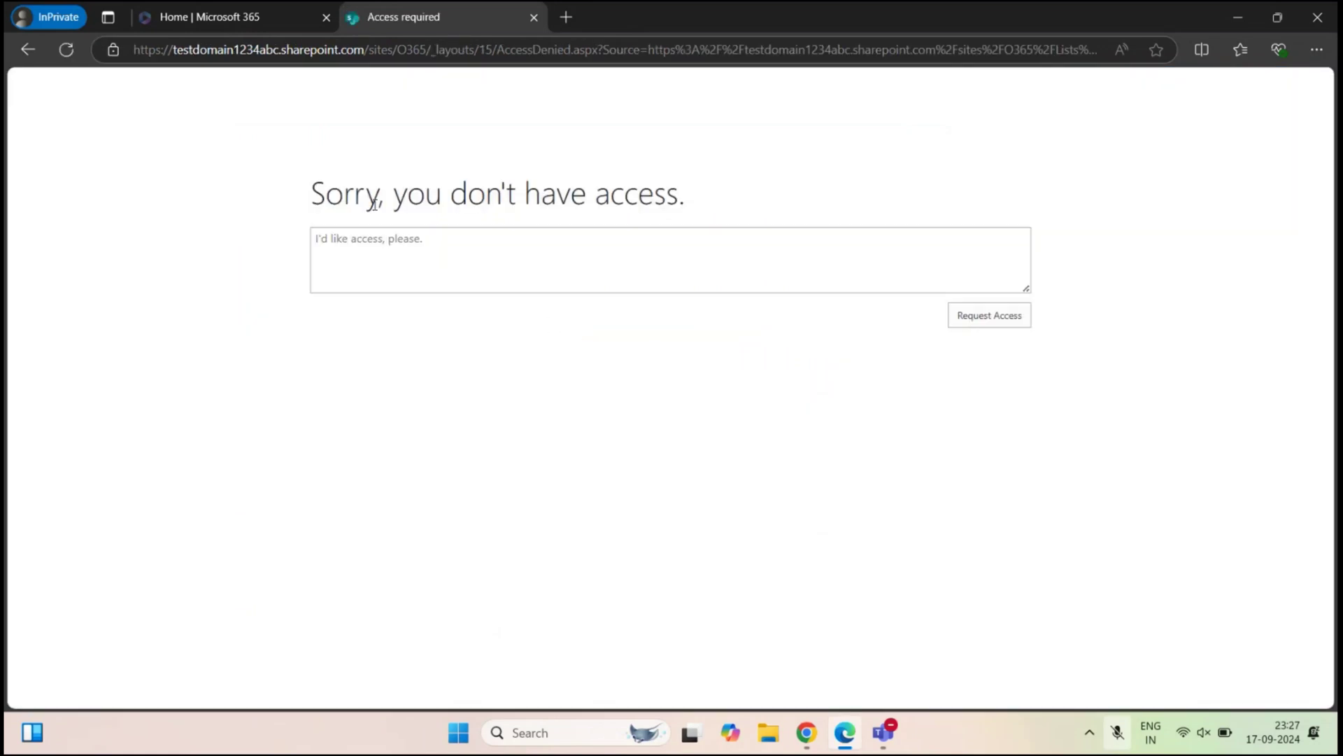
pyautogui.moveTo(312, 189); pyautogui.dragTo(691, 197)
pyautogui.click(711, 201)
pyautogui.click(28, 49)
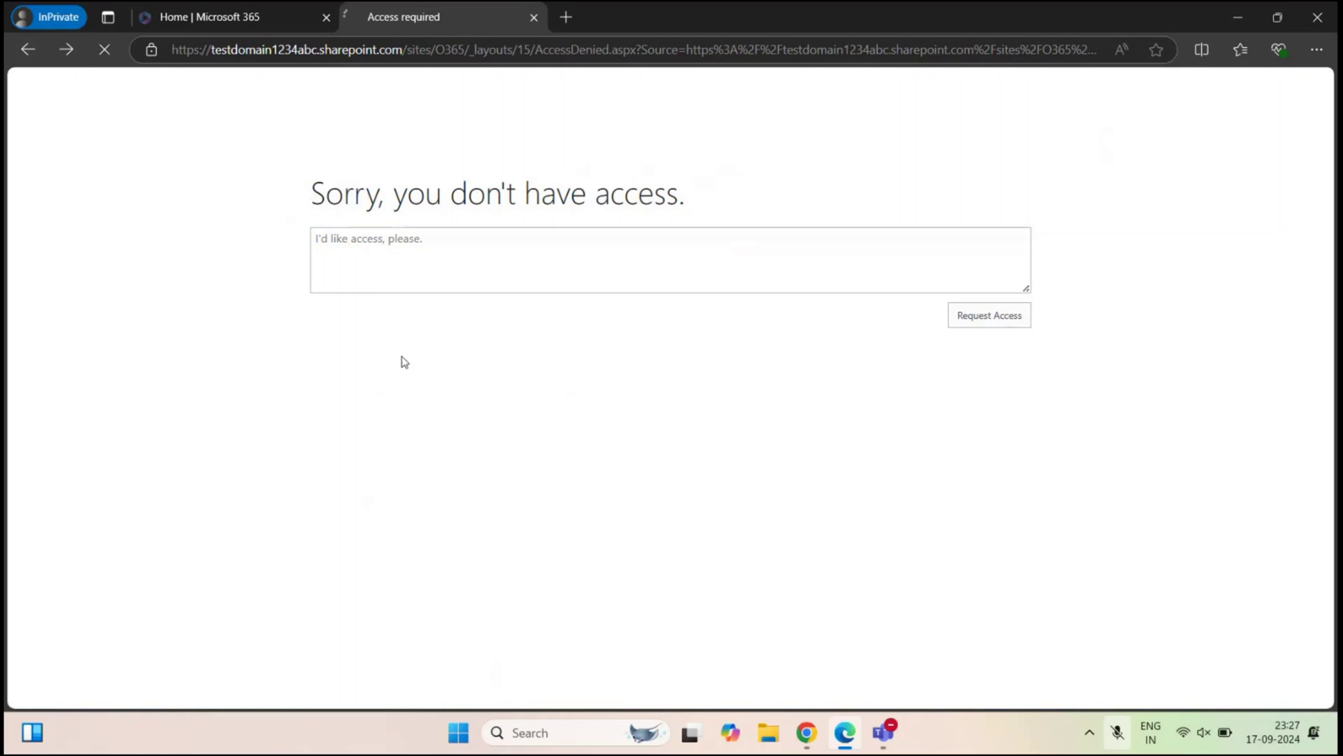
pyautogui.click(812, 731)
# In the Contact List's Advanced settings, choose None under Create and Edit access
pyautogui.click(243, 434)
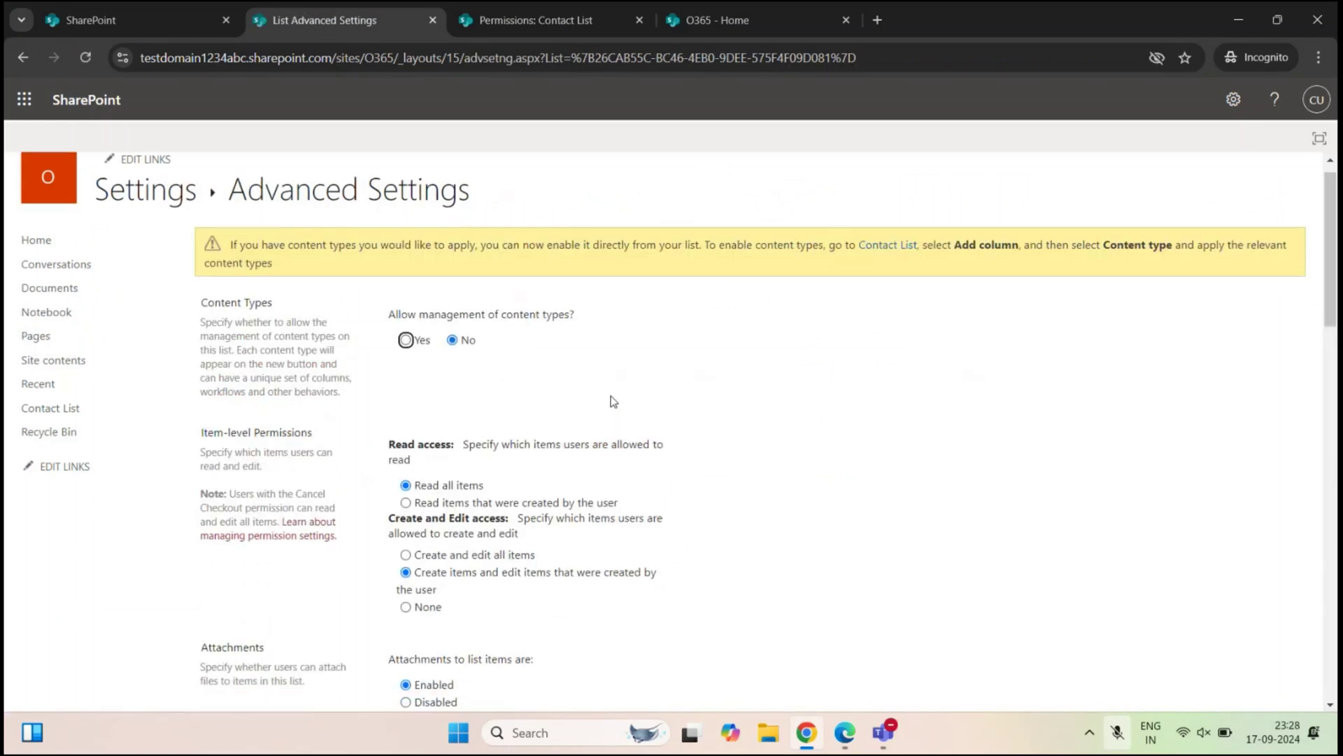
pyautogui.scroll(-4, 614, 400)
pyautogui.click(406, 367)
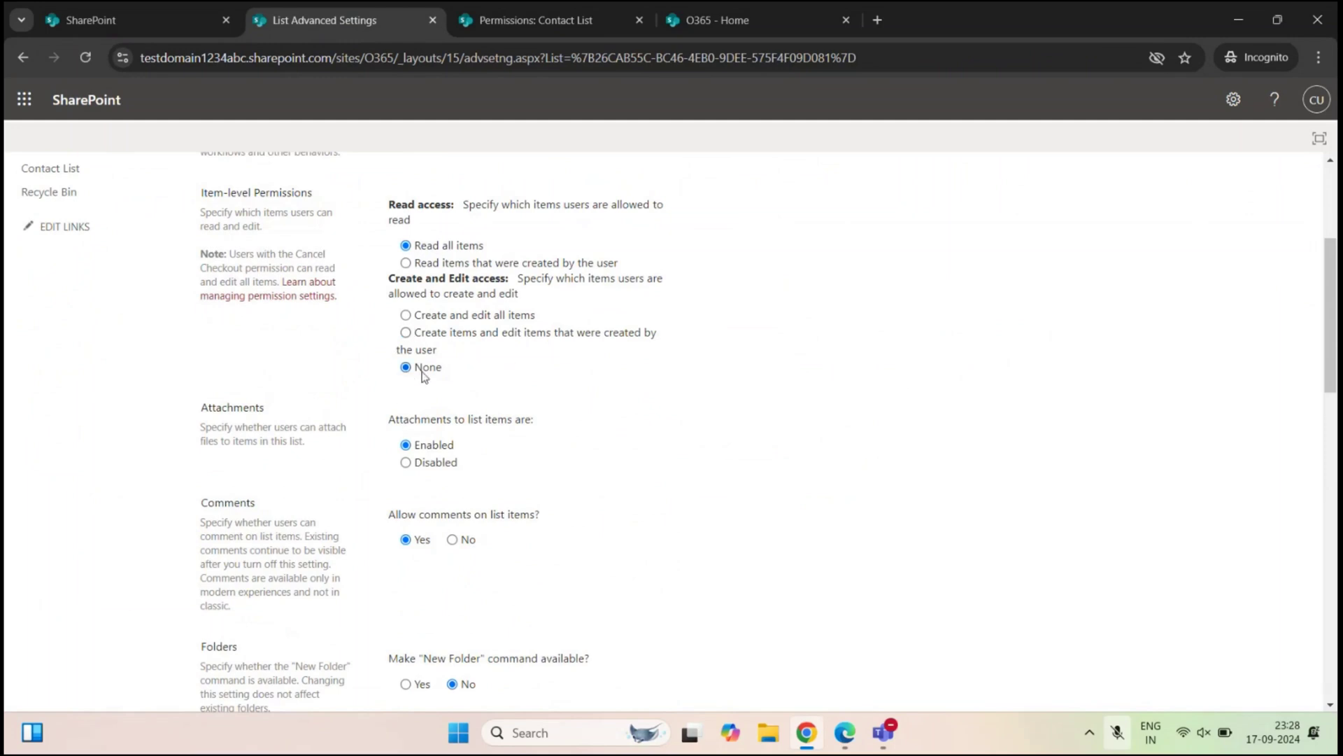
pyautogui.moveTo(390, 278); pyautogui.dragTo(510, 278)
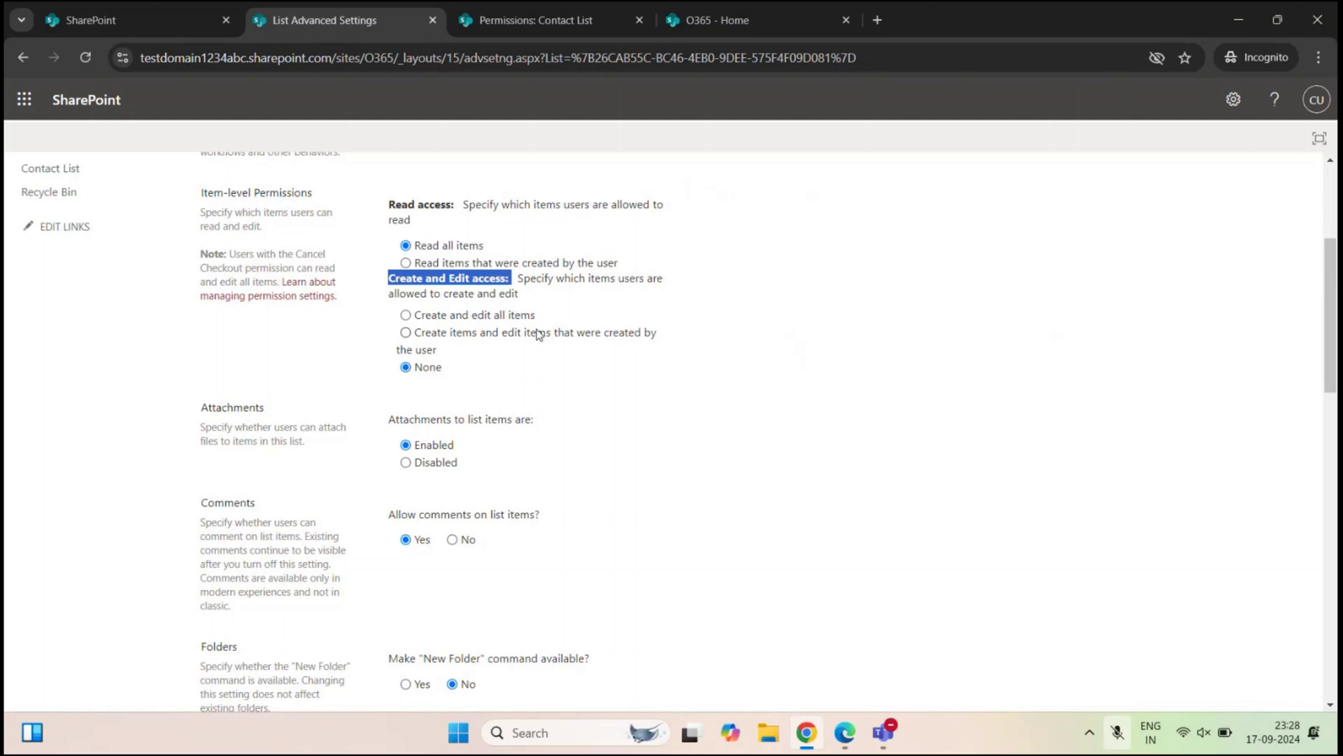